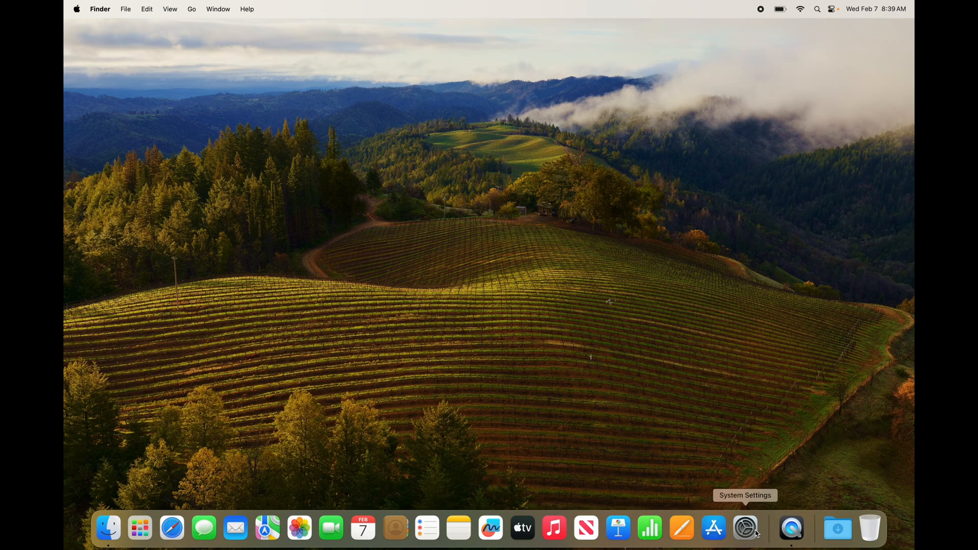
- Open System Settings and get ready to search the settings
left_click(757, 533)
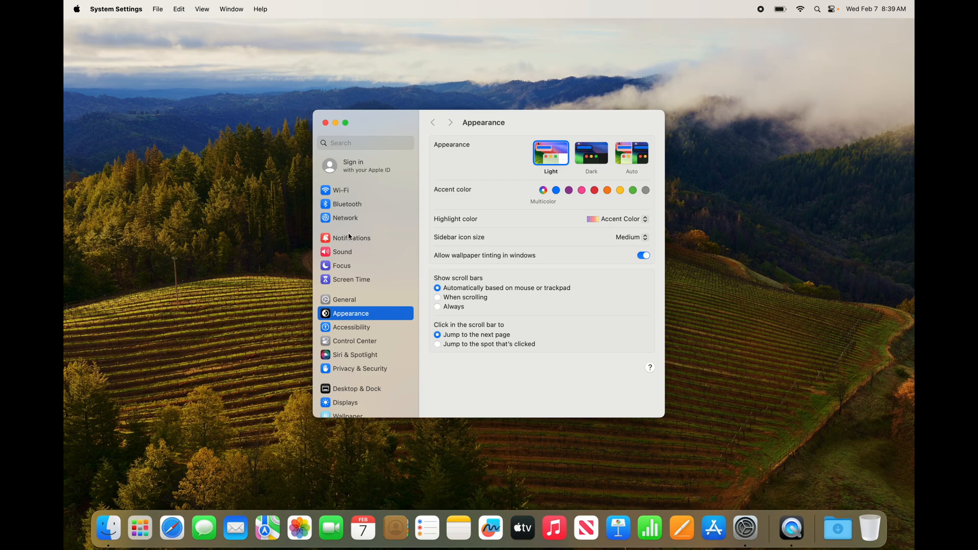
left_click(349, 145)
type("soun")
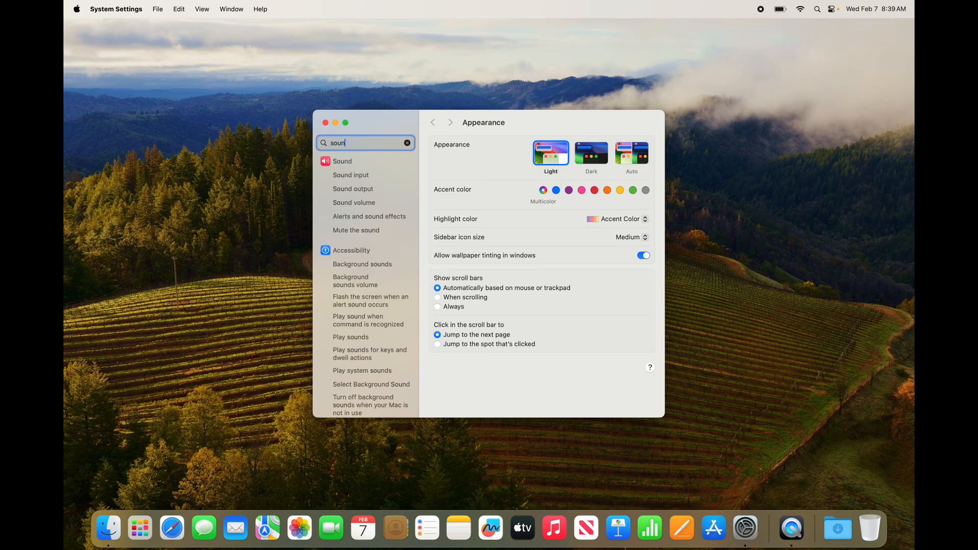
key("BackSpace")
key("BackSpace")
key("BackSpace")
key("BackSpace")
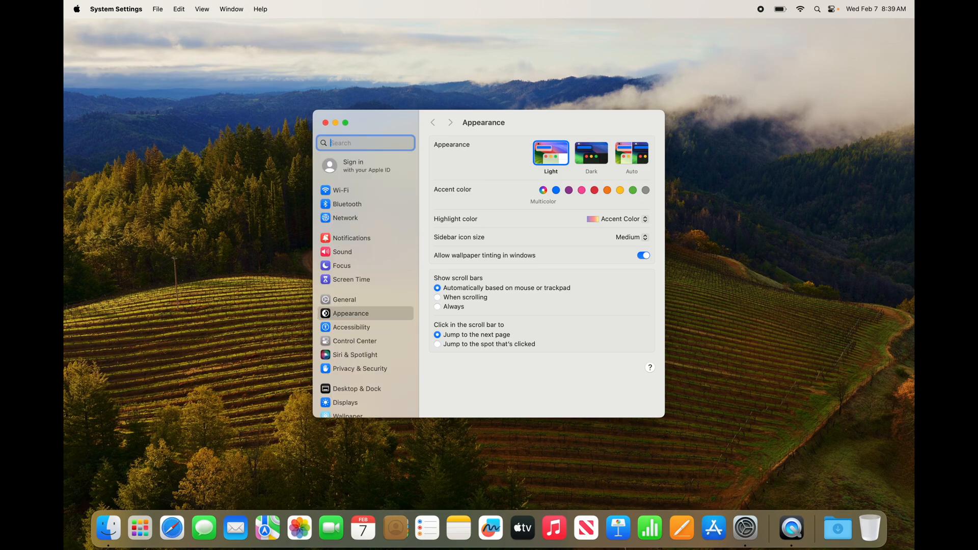
- Search the settings for "track" and open the Trackpad settings
type("track")
left_click(339, 162)
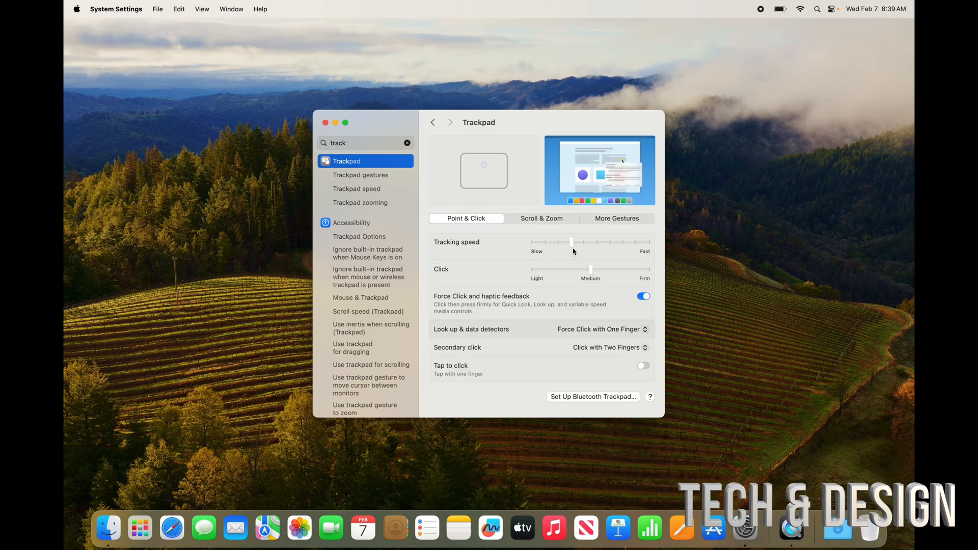
- Set the trackpad's tracking speed to Fast and enable Tap to click
left_click_drag(571, 246, 656, 251)
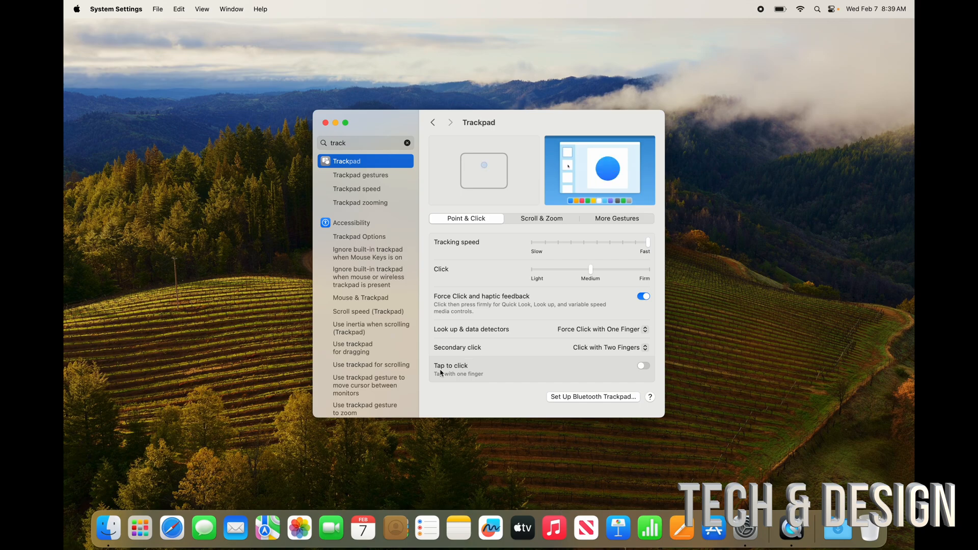
left_click(643, 366)
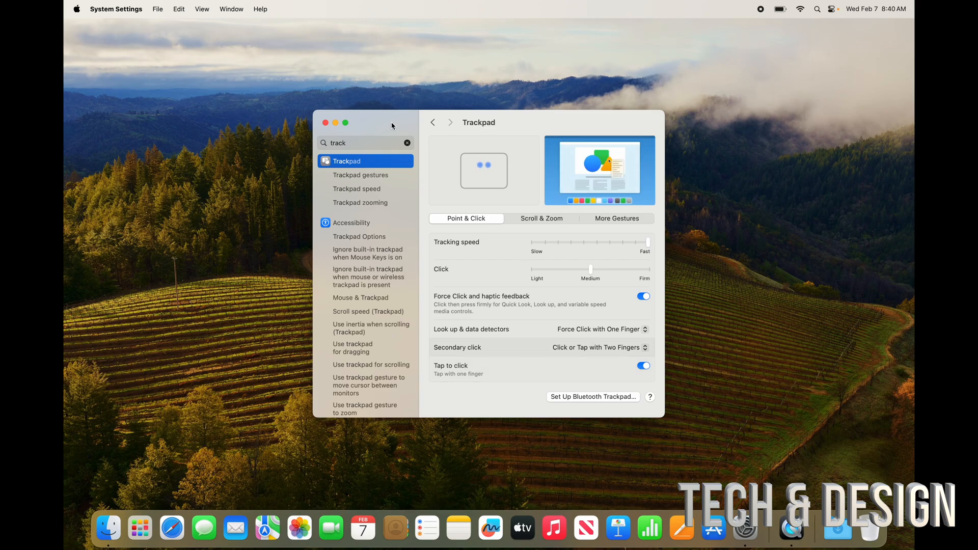
- Test the trackpad's secondary click on the empty desktop and reposition the settings window
mouse_move(391, 124)
left_mouse_down()
mouse_move(352, 104)
mouse_move(408, 130)
left_mouse_up()
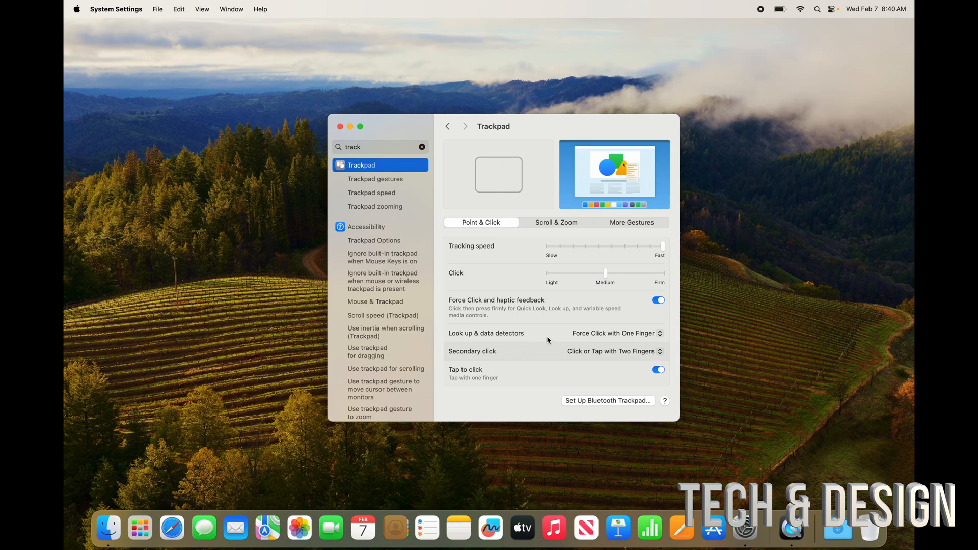
right_click(768, 200)
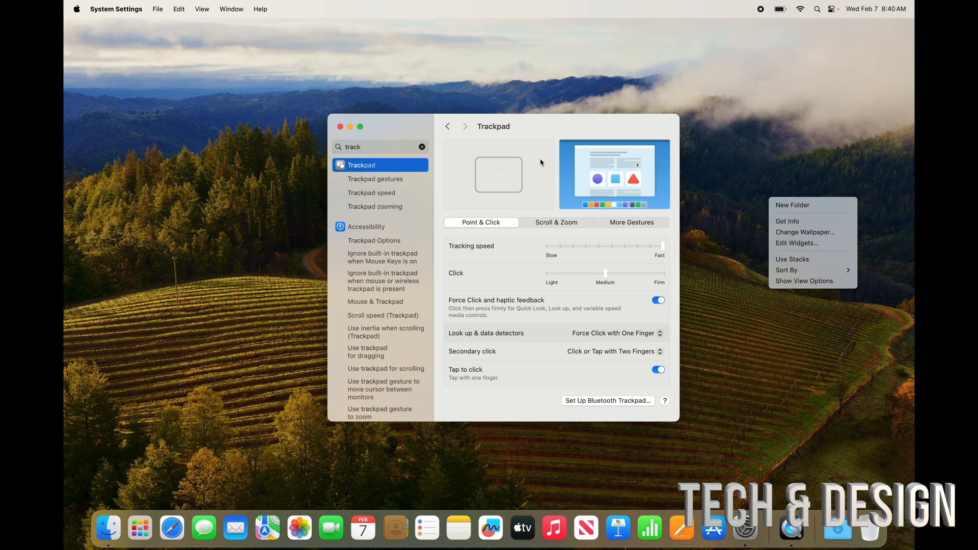
left_click_drag(526, 125, 448, 105)
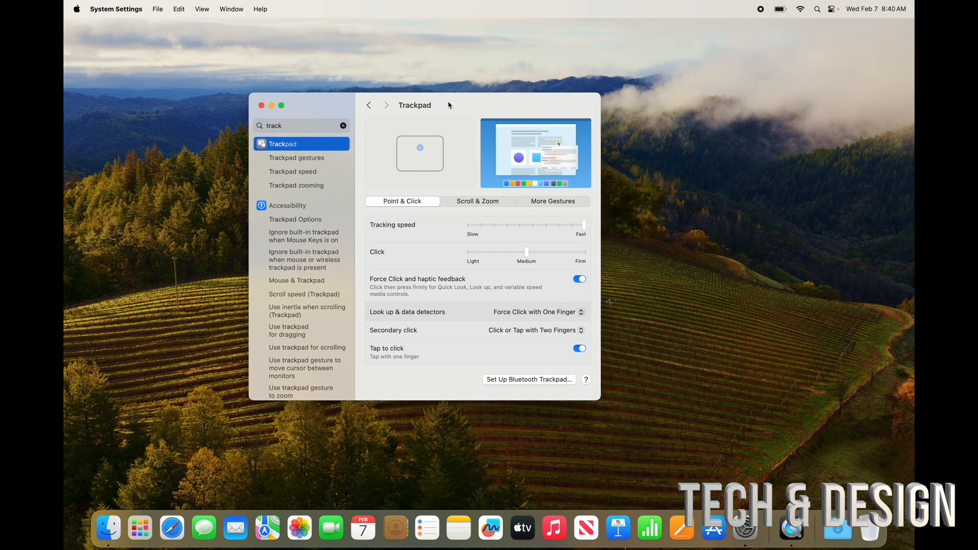
- Review the trackpad's Scroll & Zoom options and its More Gestures options
left_click(473, 200)
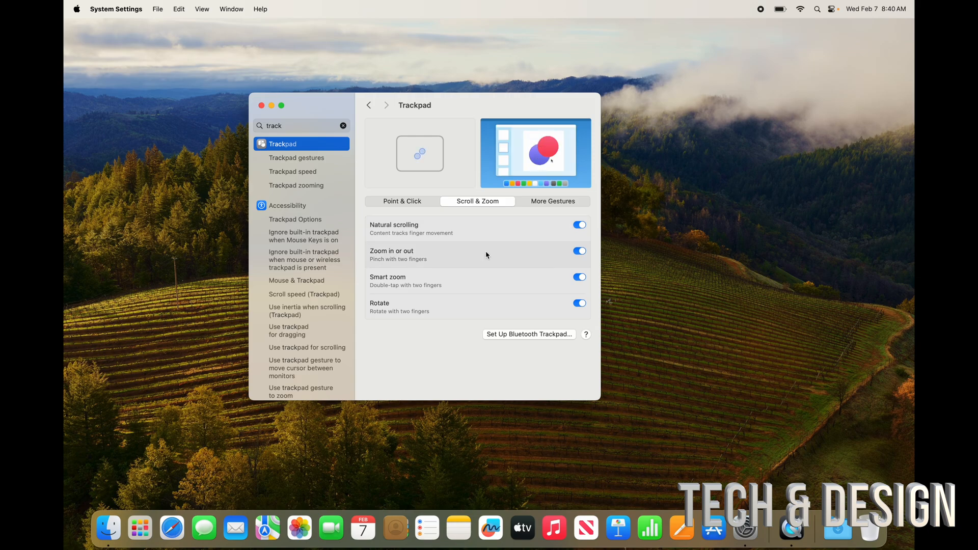
left_click(537, 206)
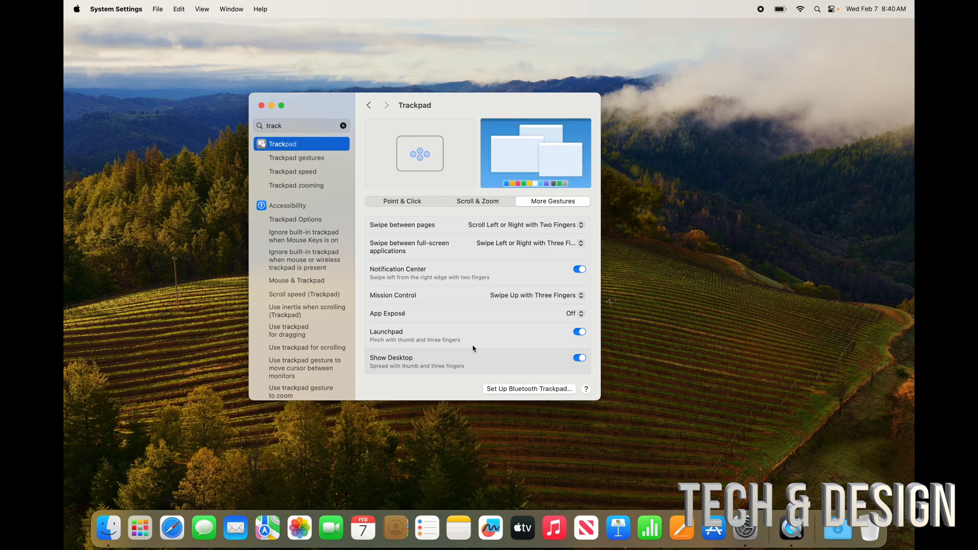
- Search the settings for "zoom" and open the accessibility Zoom settings
left_click(344, 125)
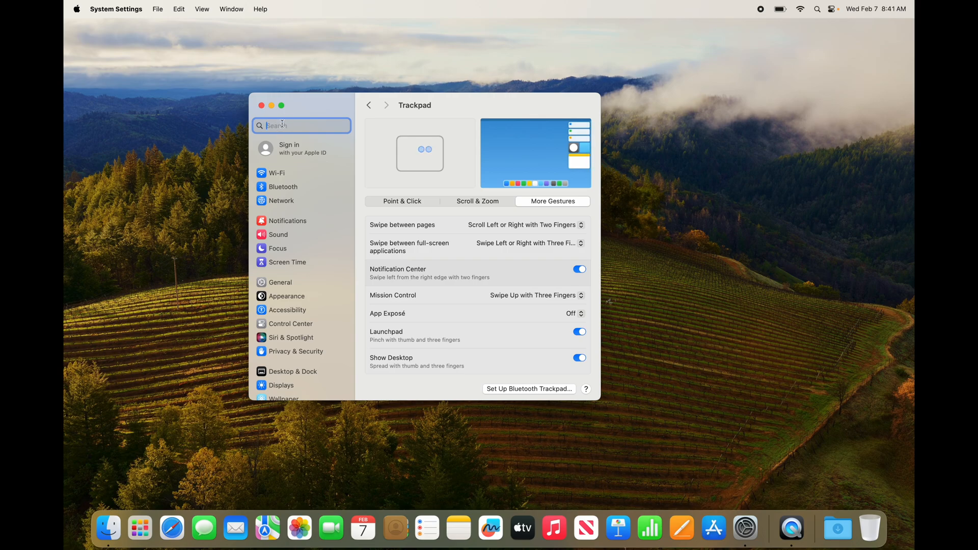
type("zoom")
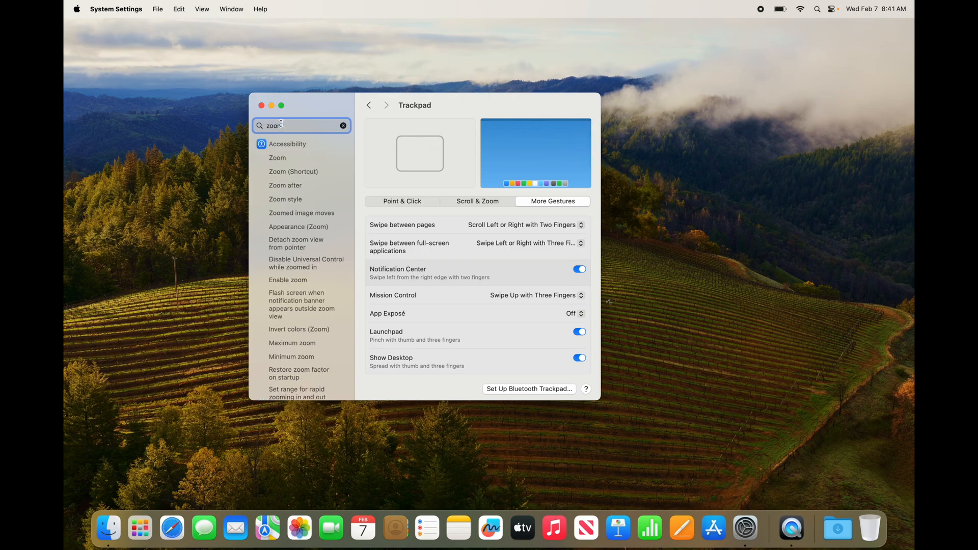
left_click(285, 159)
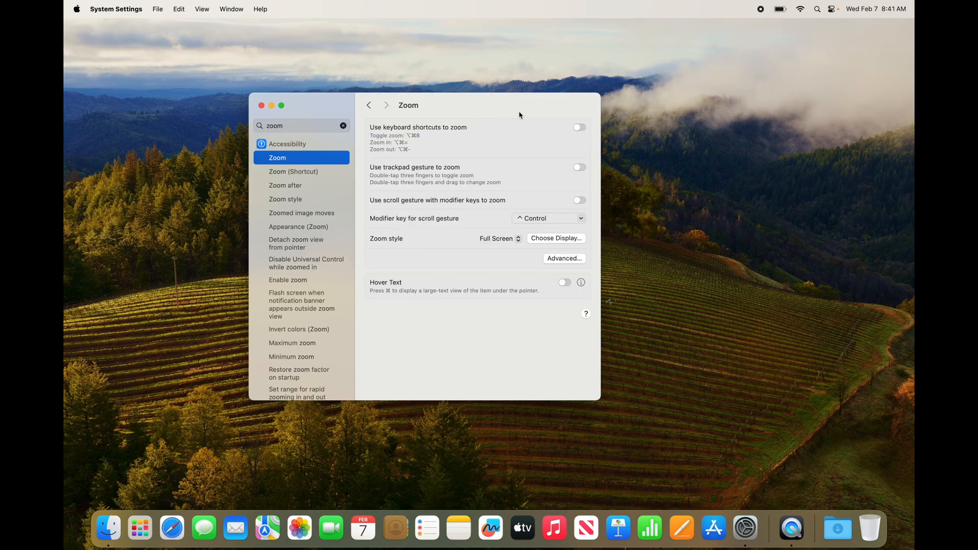
- Enable zooming with keyboard shortcuts, with the trackpad gesture, and with the scroll gesture plus modifier keys
left_click(580, 128)
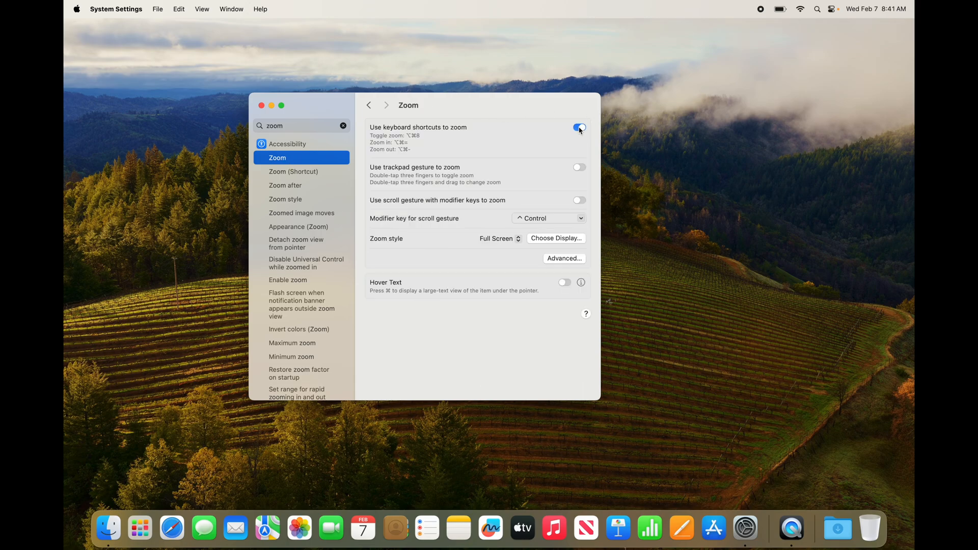
left_click(582, 168)
left_click(581, 202)
left_click(582, 202)
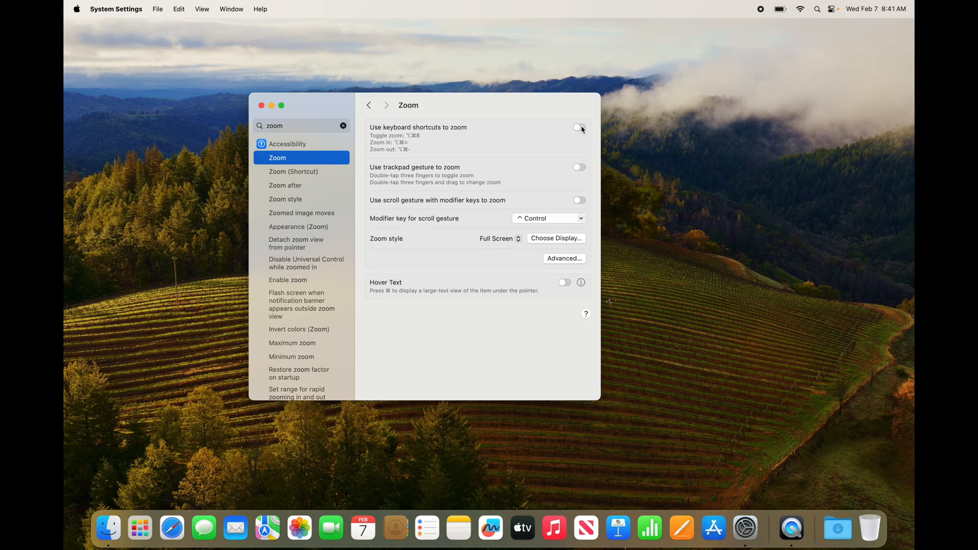
left_click(581, 129)
left_click(580, 168)
left_click(580, 200)
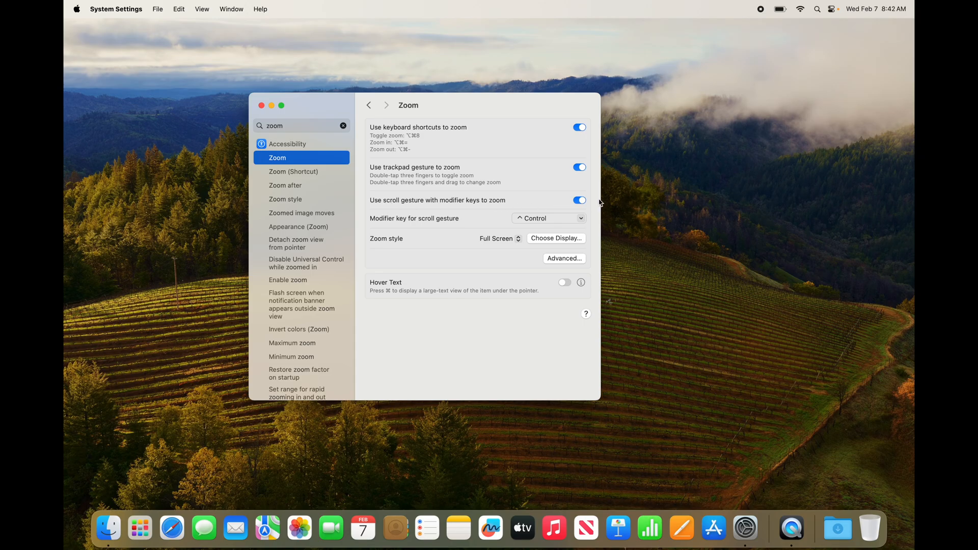
- Test the scroll-gesture zoom by magnifying the screen around the Zoom settings and returning to normal size
scroll(626, 202, "up", 5)
scroll(626, 203, "down", 5)
scroll(526, 221, "up", 5)
left_click_drag(313, 105, 371, 101)
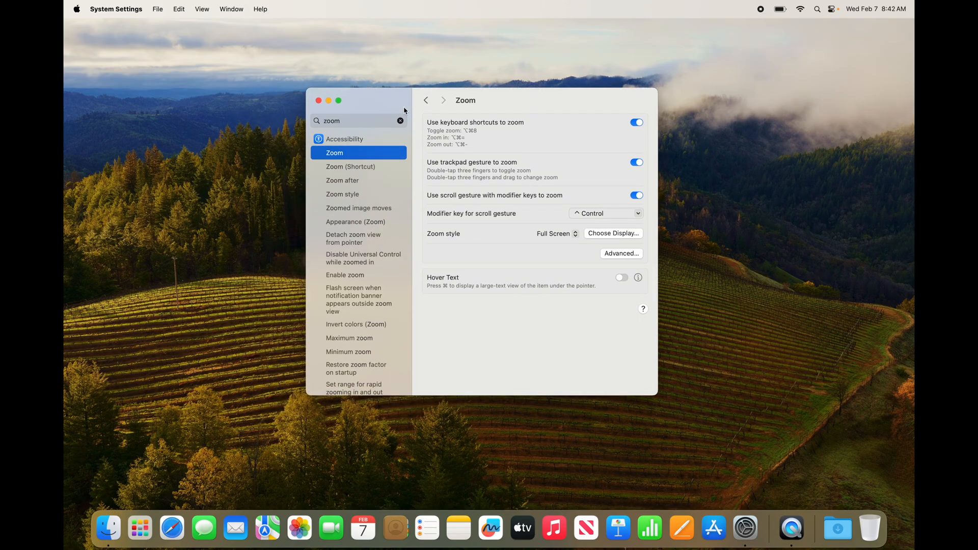
scroll(441, 134, "up", 5)
scroll(579, 123, "up", 5)
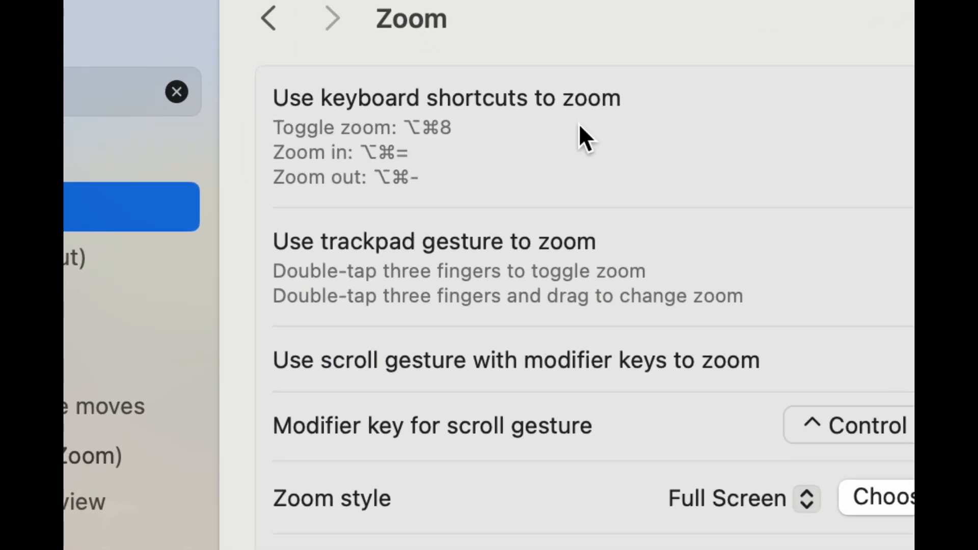
scroll(336, 122, "up", 10)
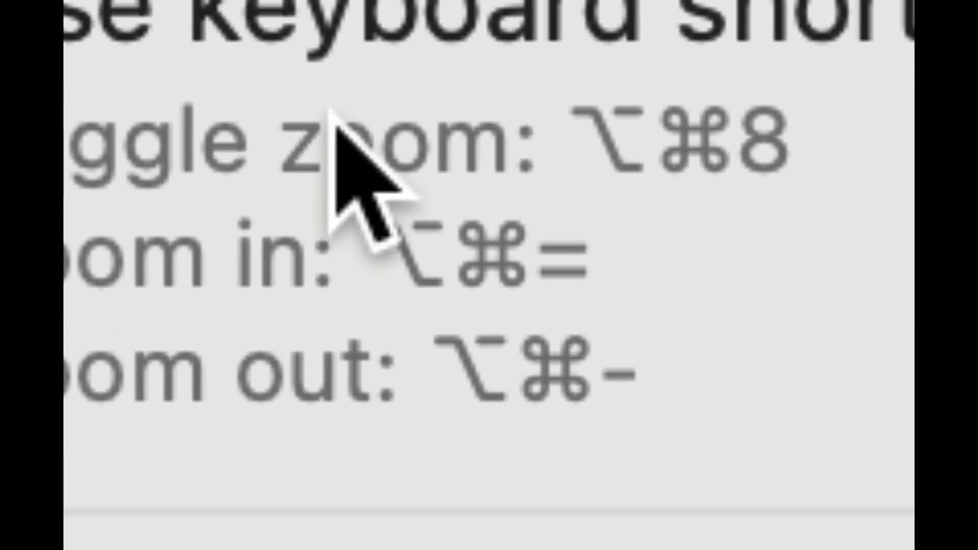
scroll(336, 122, "down", 15)
scroll(355, 126, "down", 3)
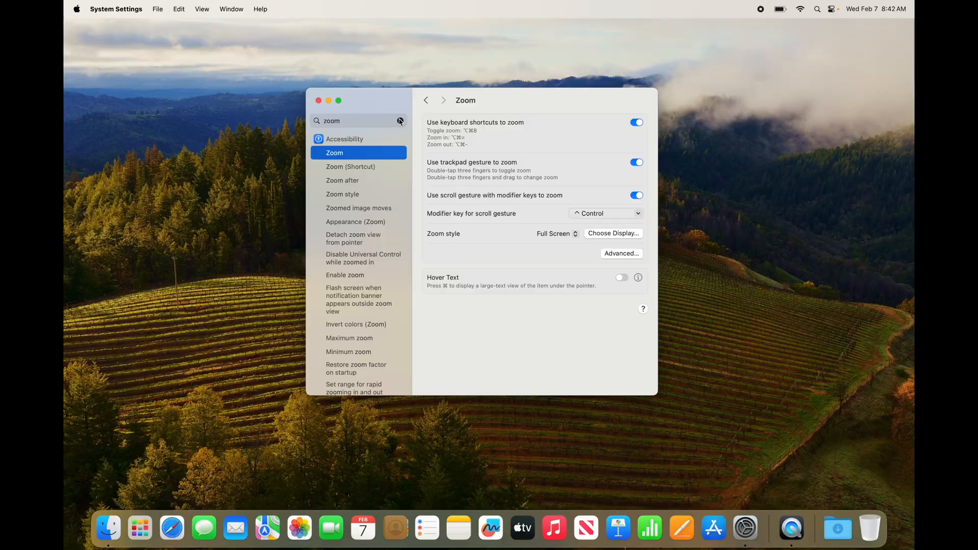
- Replace the settings search with "trackpad" and open the Trackpad settings
scroll(410, 127, "up", 5)
left_click(423, 135)
scroll(411, 153, "down", 5)
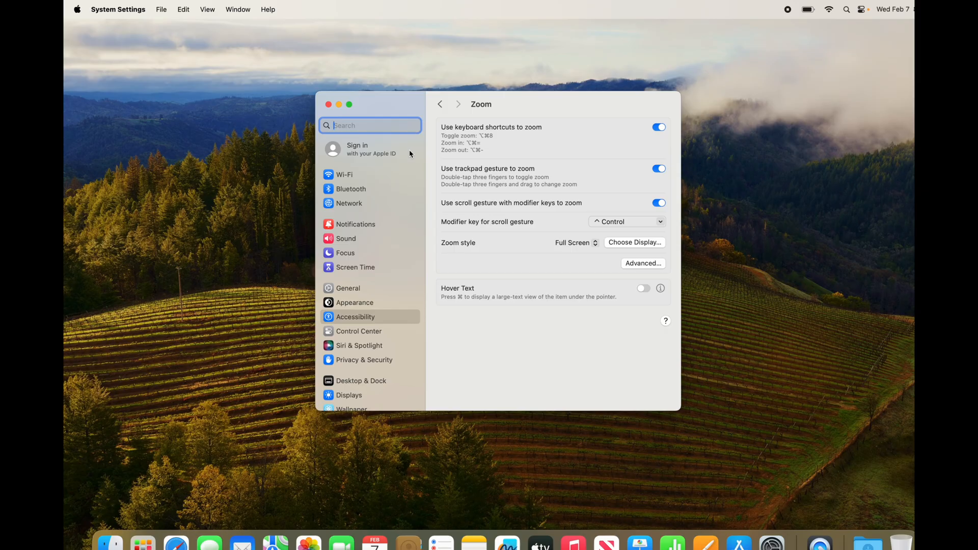
type("track")
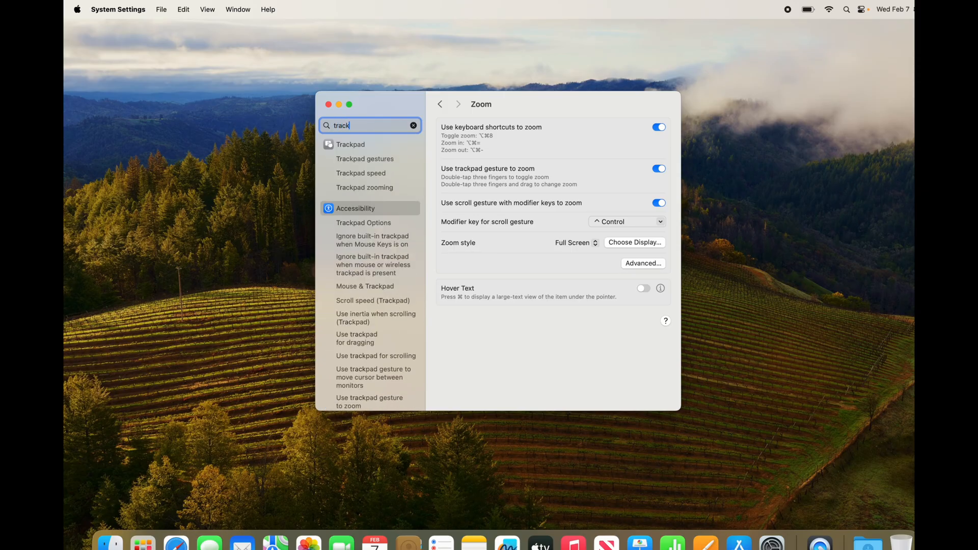
type("pad")
left_click(355, 146)
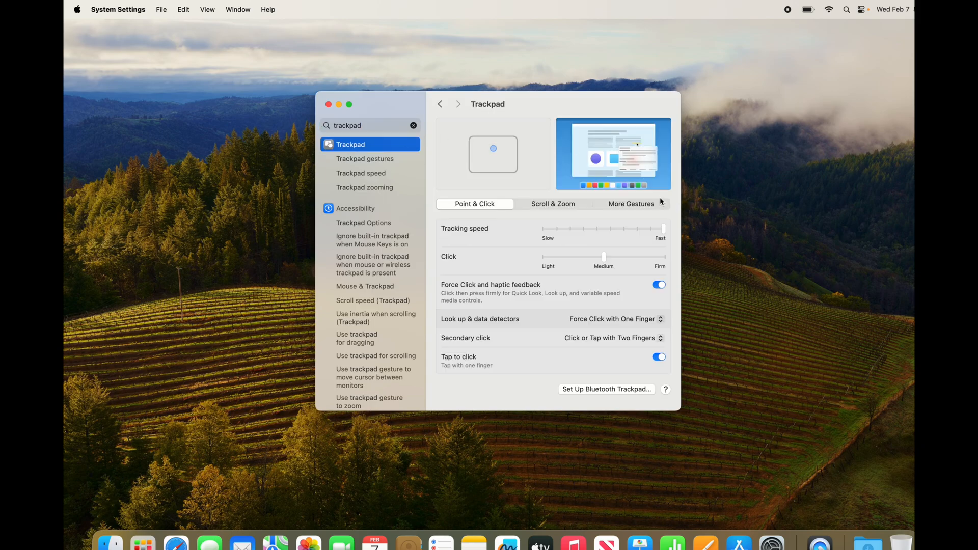
- Set the App Exposé gesture to Swipe Down with Three Fingers in the trackpad's More Gestures options
scroll(659, 198, "up", 5)
left_click(614, 205)
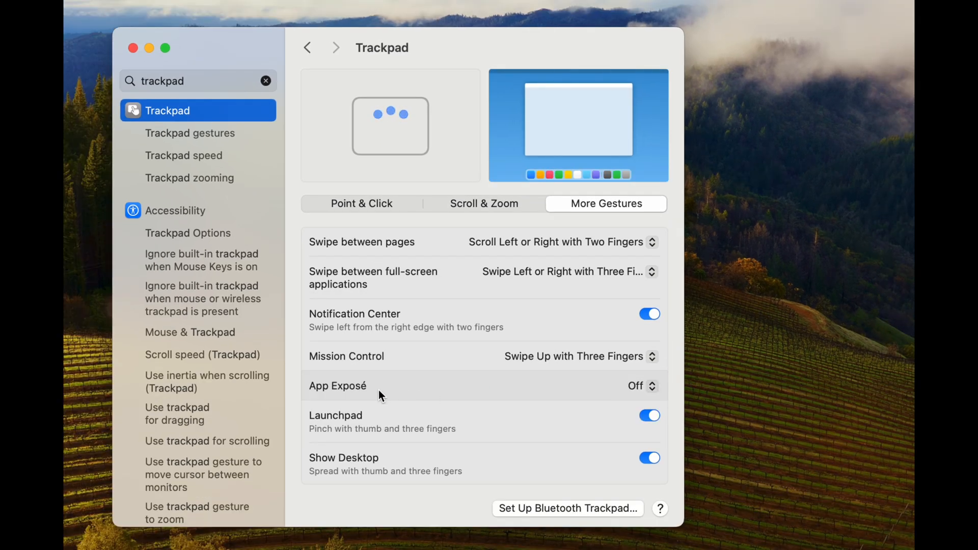
left_click(652, 388)
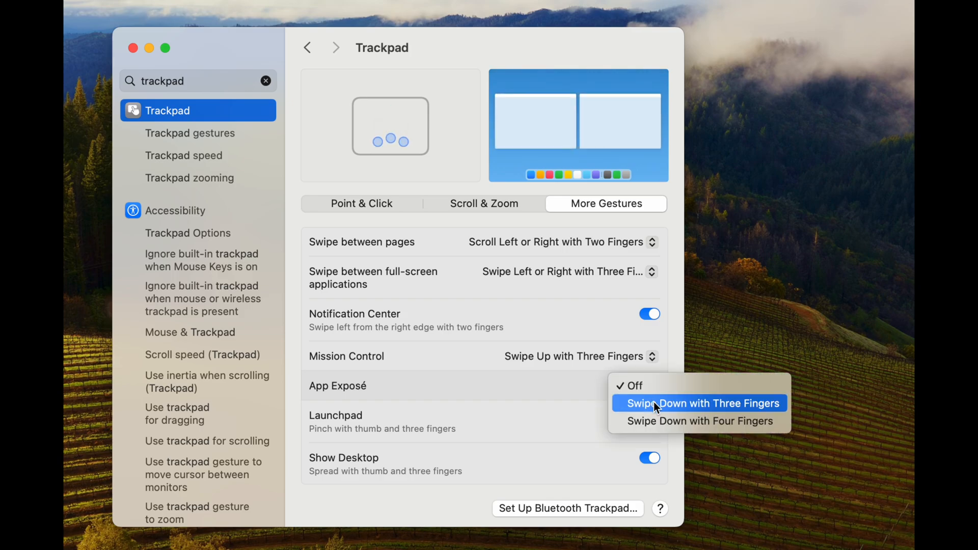
left_click(654, 403)
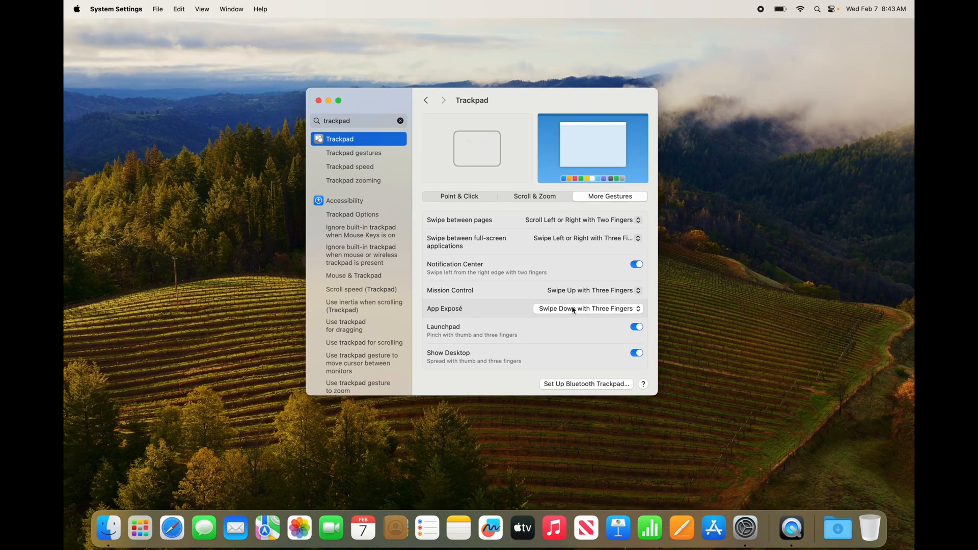
- Test App Exposé and Mission Control, and return to the Trackpad settings window
key("ctrl+Down")
key("ctrl+Down")
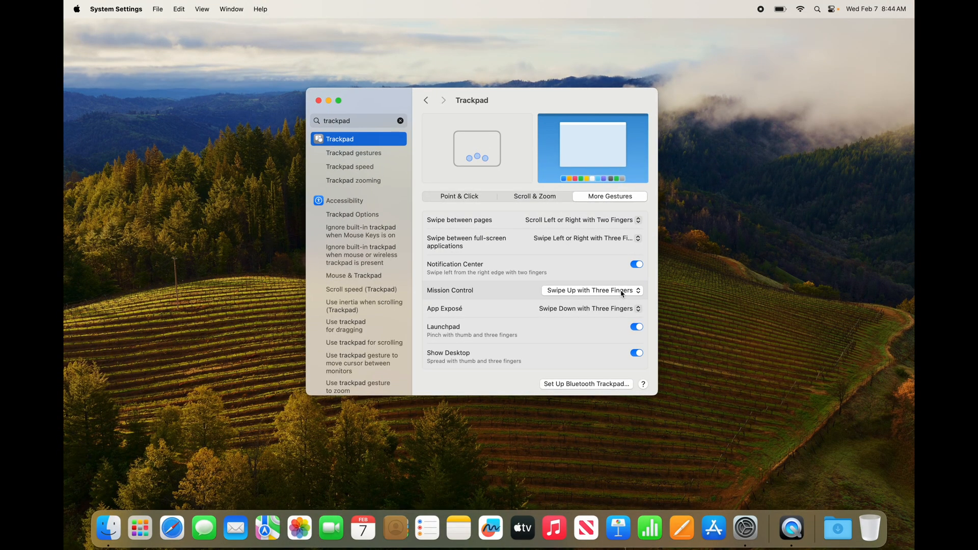
key("ctrl+Up")
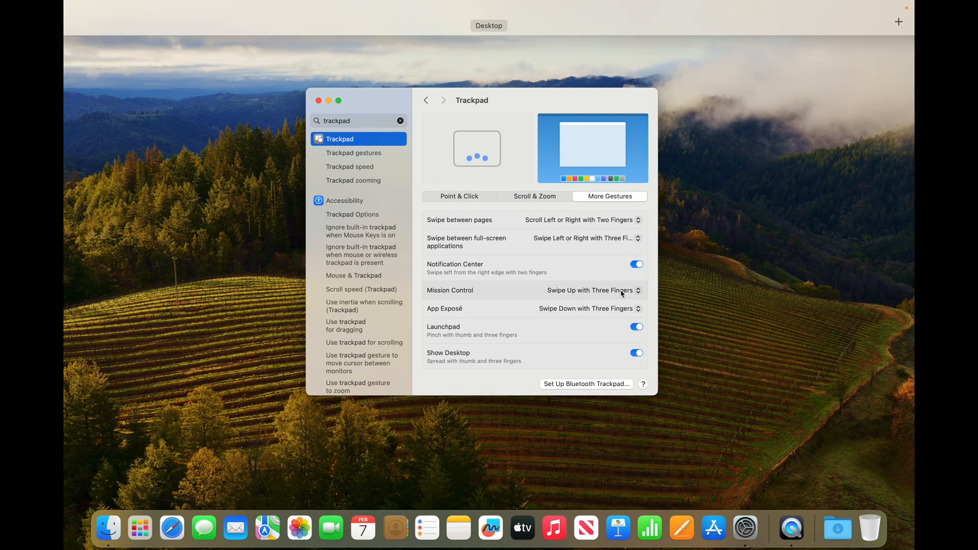
mouse_move(686, 52)
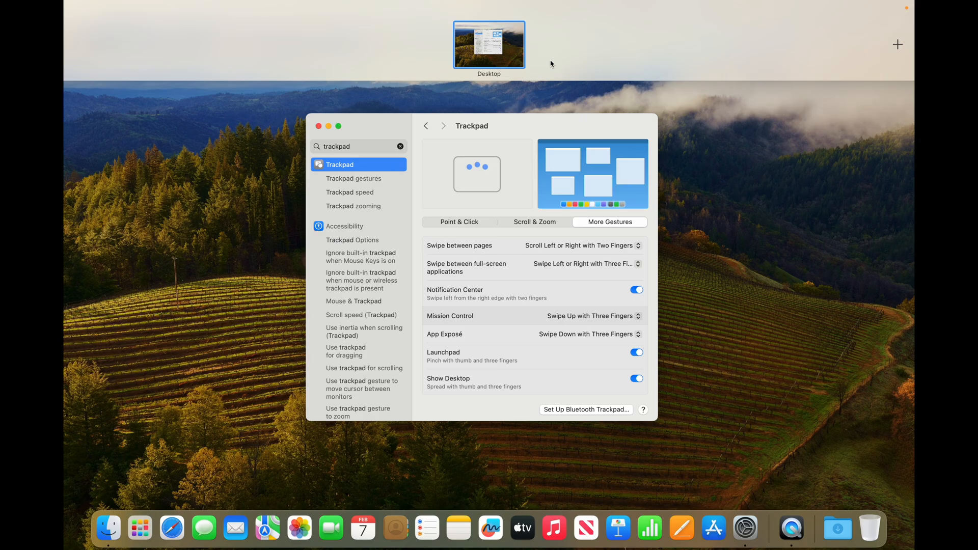
left_click(580, 215)
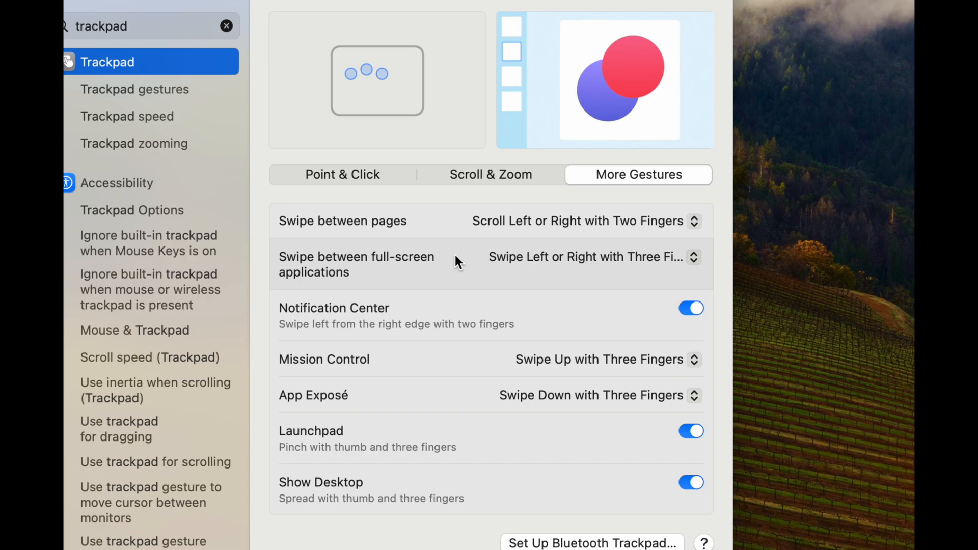
- Review the trackpad's Scroll & Zoom and Point & Click options and close System Settings
left_click(499, 176)
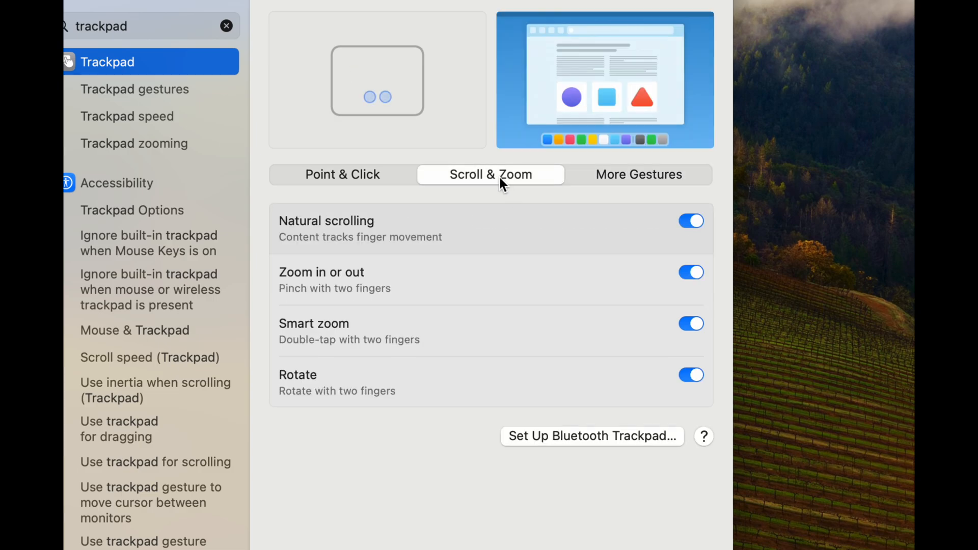
left_click(380, 168)
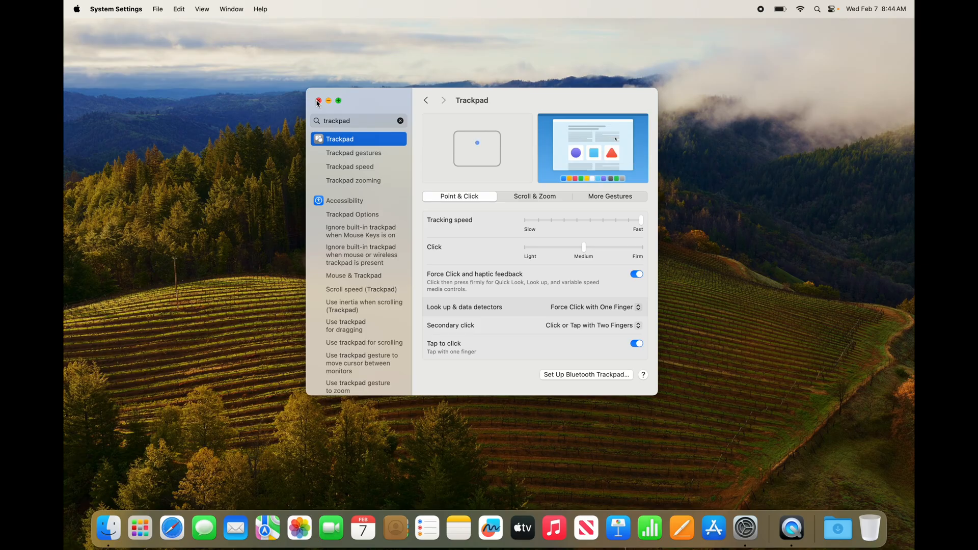
left_click(318, 101)
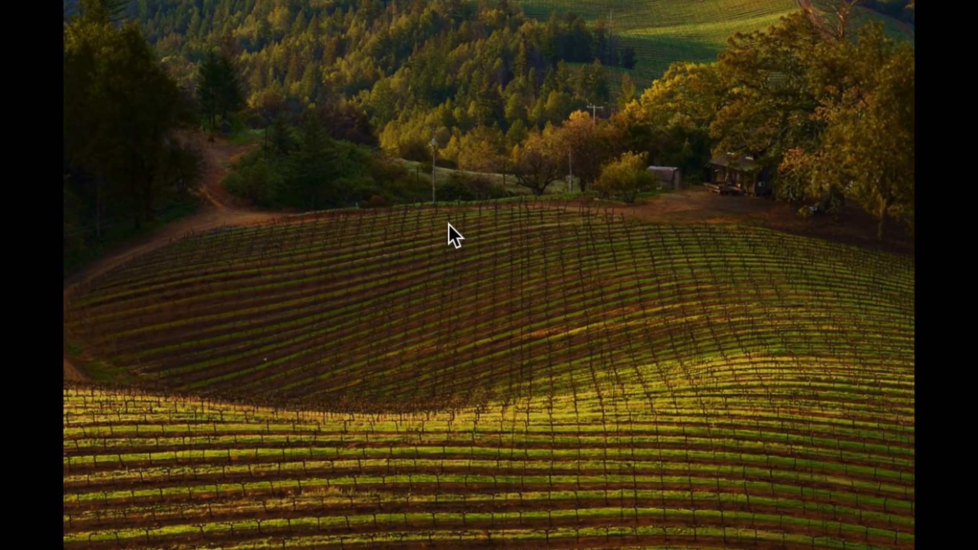
- Create a new folder on the desktop, keeping its default name
right_click(448, 224)
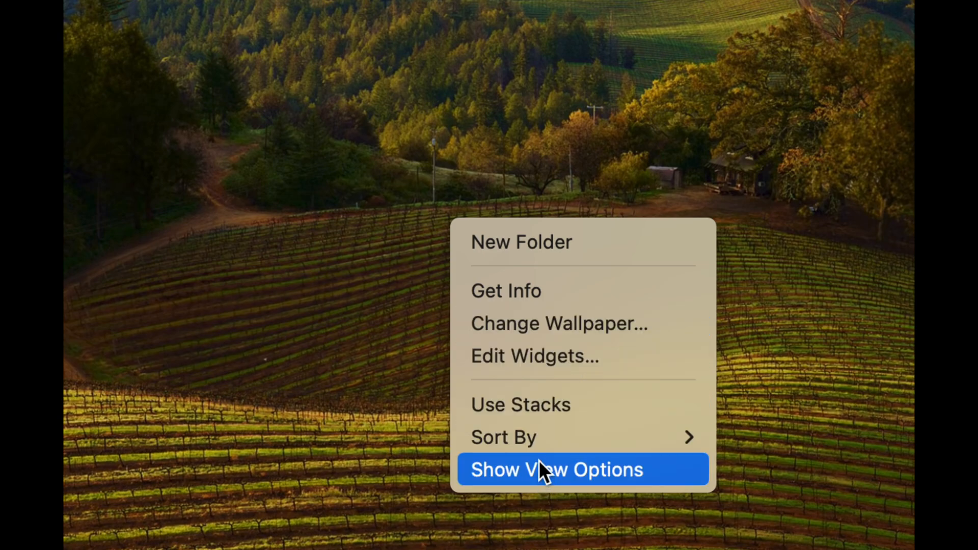
left_click(493, 247)
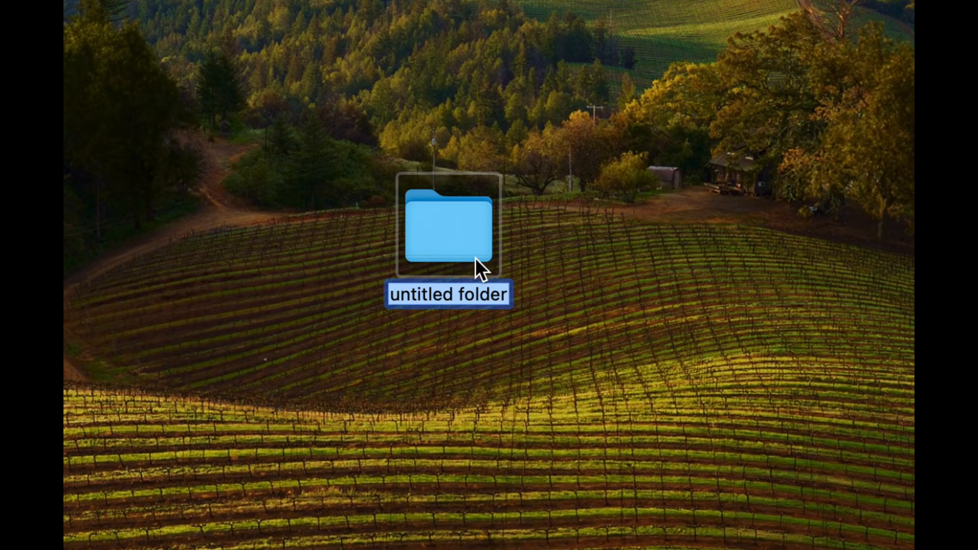
key("Return")
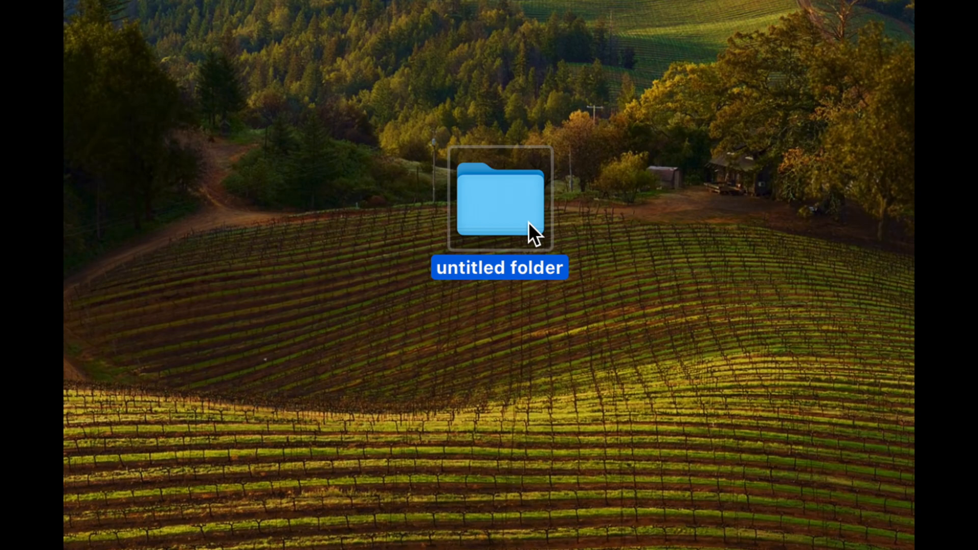
- Add a second new folder with its default name and space the two folders side by side on the desktop
left_click_drag(527, 222, 697, 227)
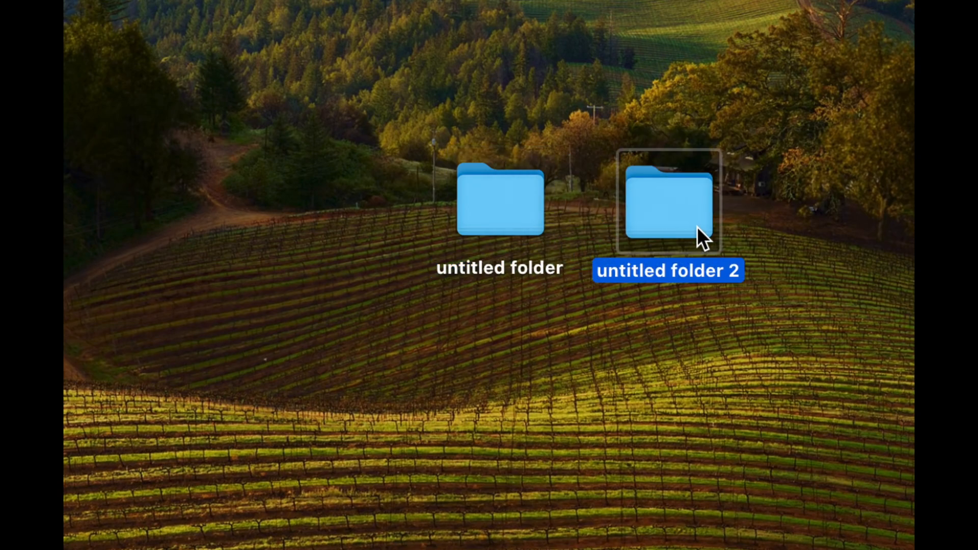
left_click_drag(695, 226, 686, 235)
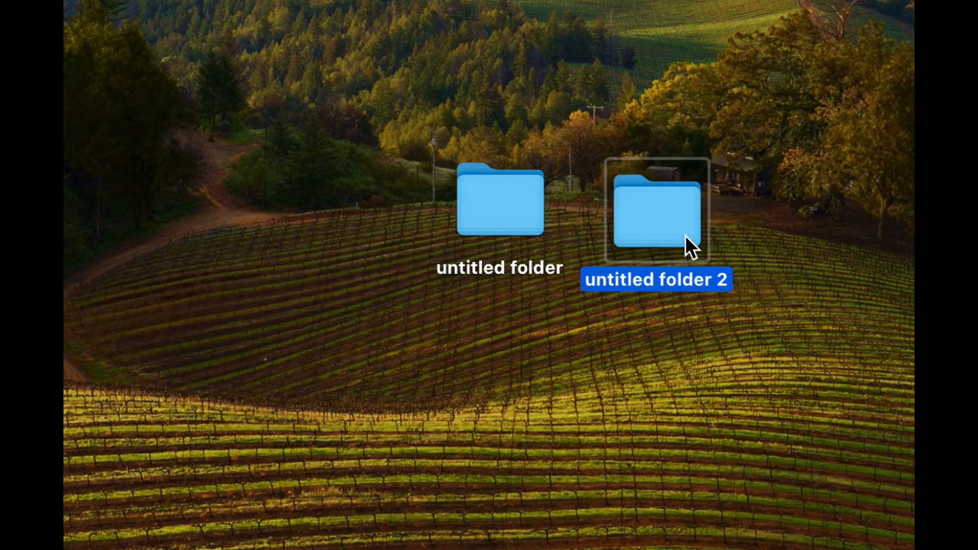
left_click(515, 201)
left_click_drag(515, 201, 474, 203)
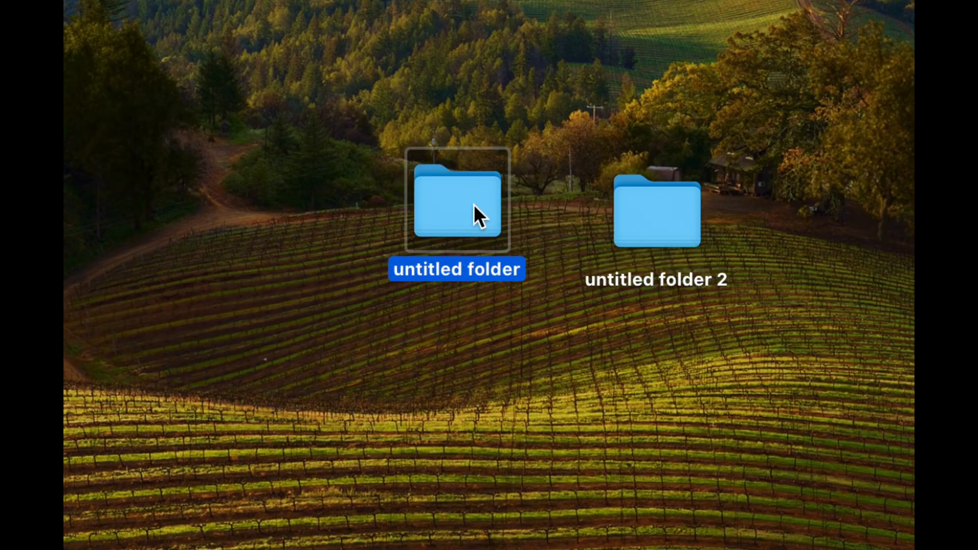
- Copy the first untitled folder and paste the copy onto the desktop
right_click(474, 203)
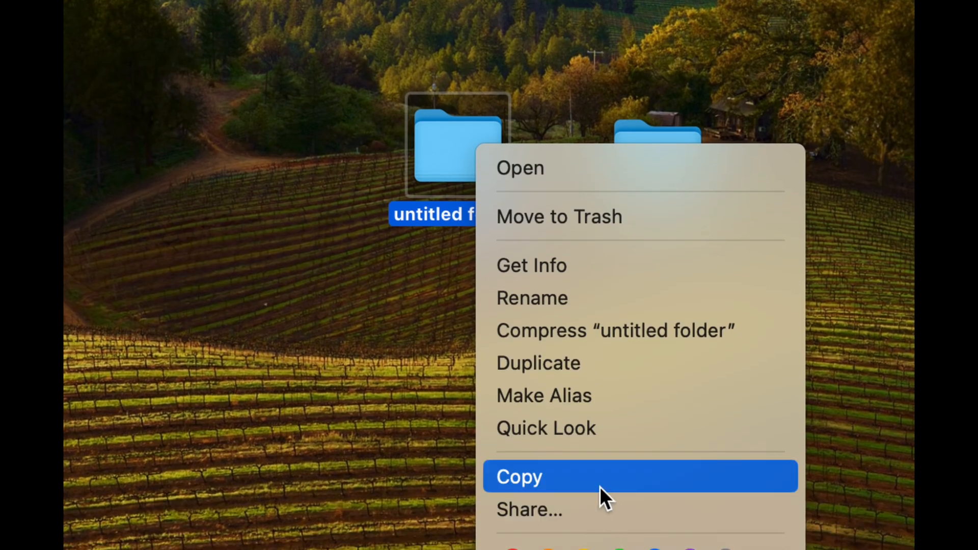
left_click(600, 487)
right_click(408, 302)
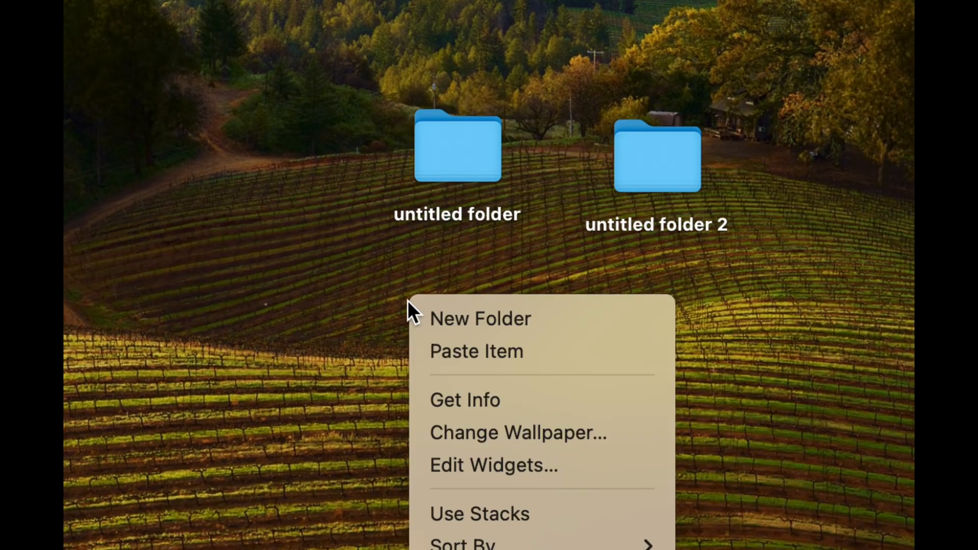
left_click(502, 352)
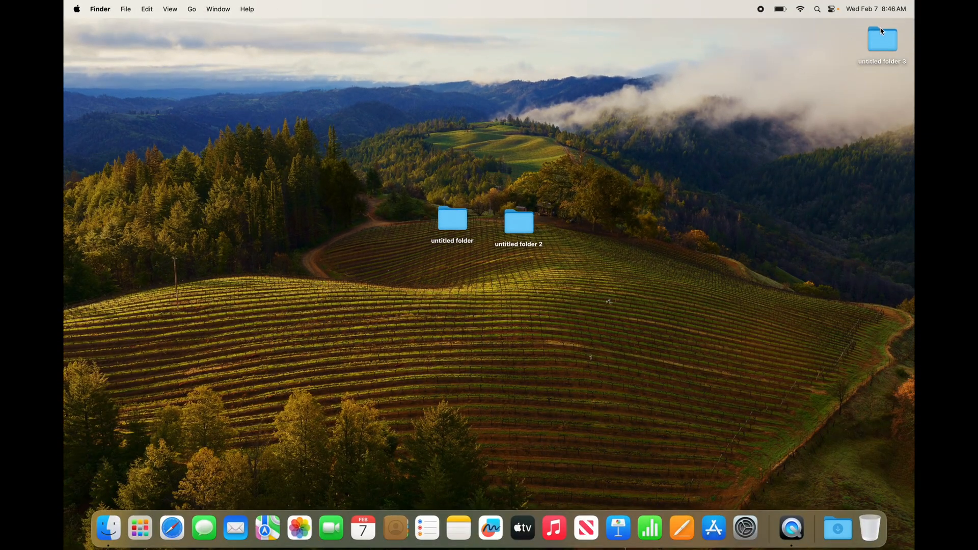
- Move the pasted folder next to the other two and place it just above untitled folder 2
left_click_drag(882, 31, 574, 213)
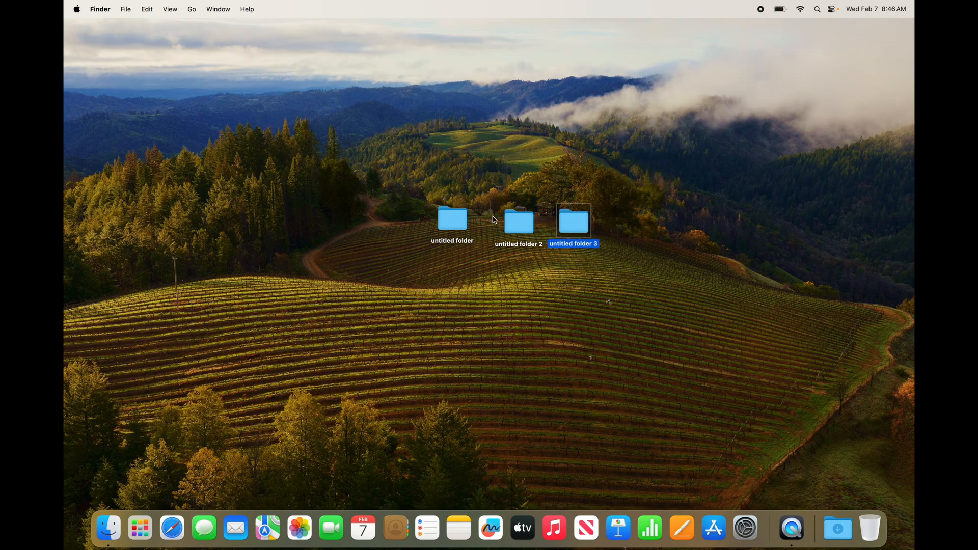
right_click(583, 219)
left_click(557, 200)
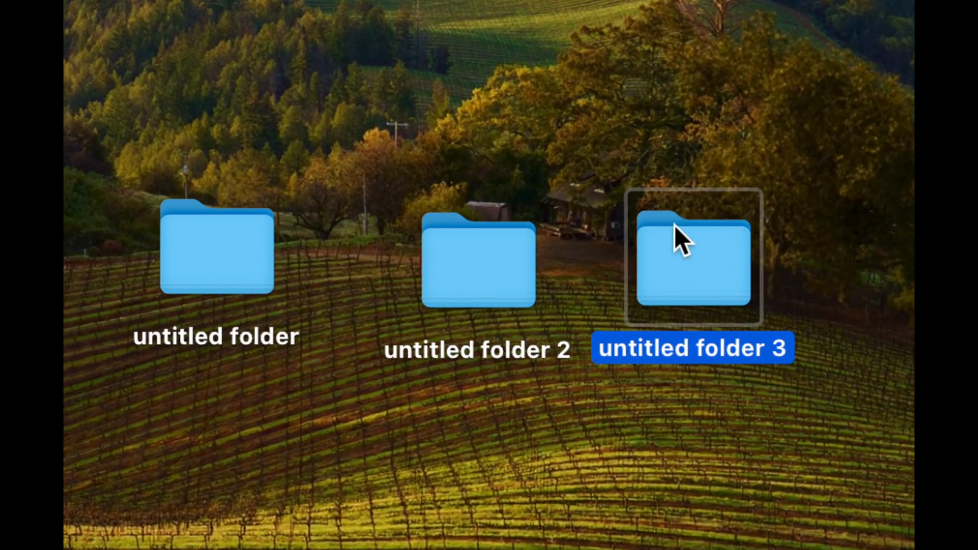
left_click_drag(666, 216, 526, 110)
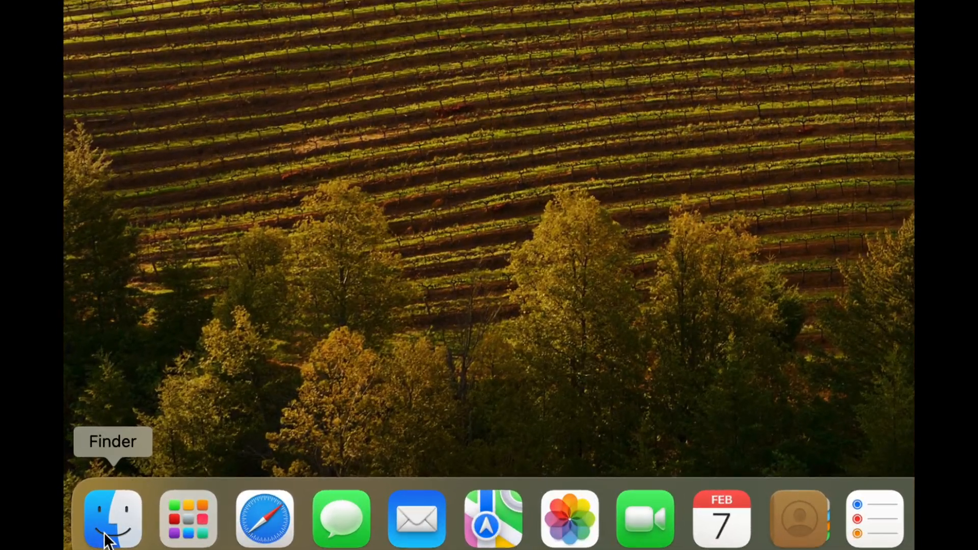
- Open a Finder window showing Documents and place it so the desktop folders stay reachable
left_click(106, 536)
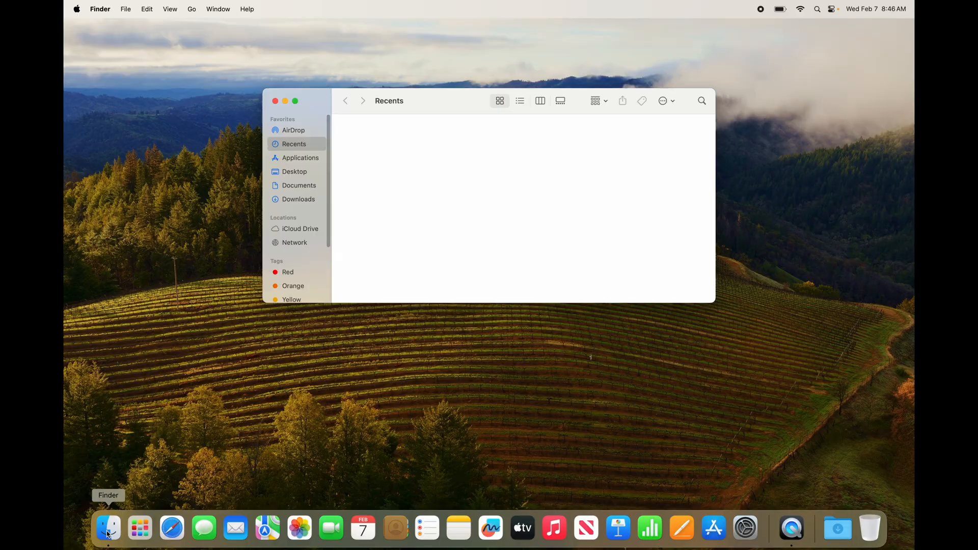
left_click_drag(316, 101, 416, 216)
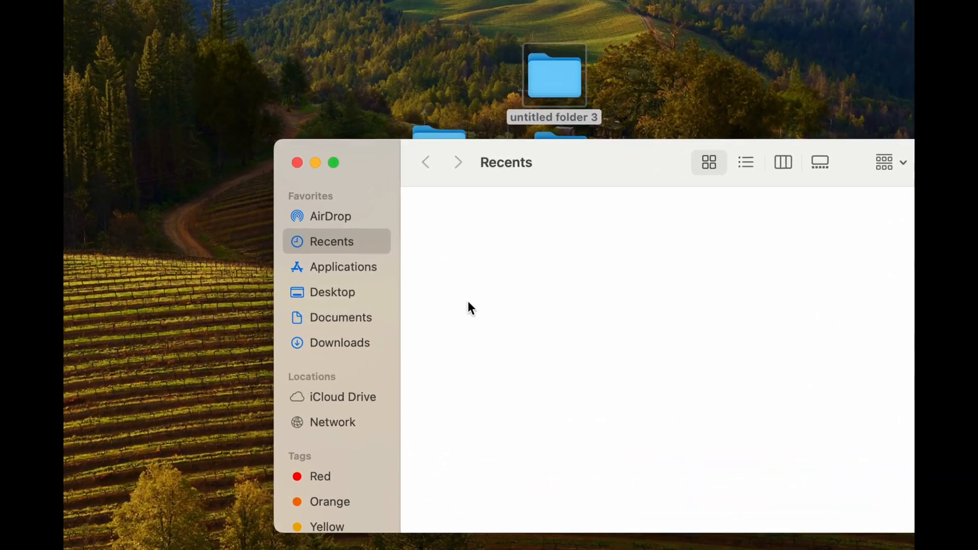
left_click(315, 319)
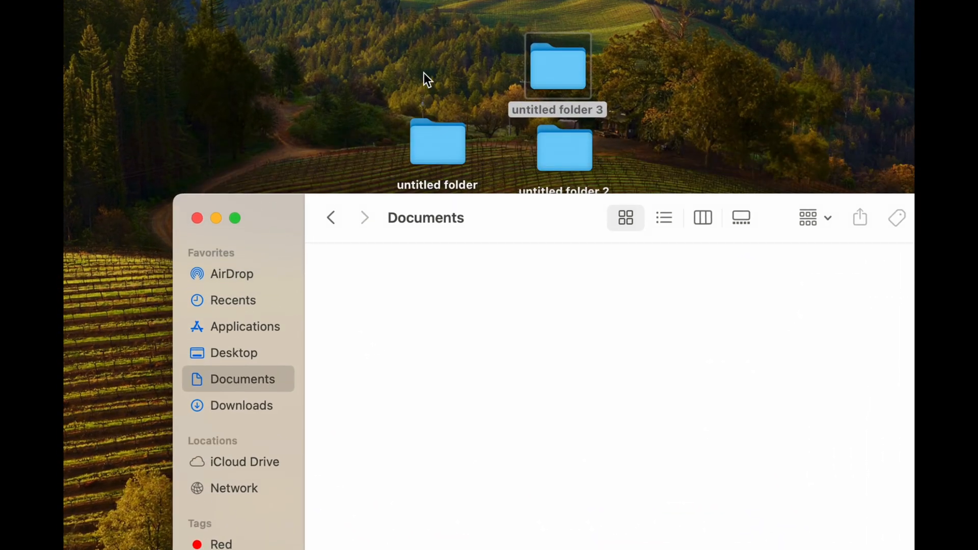
- Move all three desktop folders into Documents and place untitled folder 3 beside untitled folder 2
mouse_move(408, 59)
left_mouse_down()
mouse_move(585, 156)
mouse_move(497, 286)
left_mouse_up()
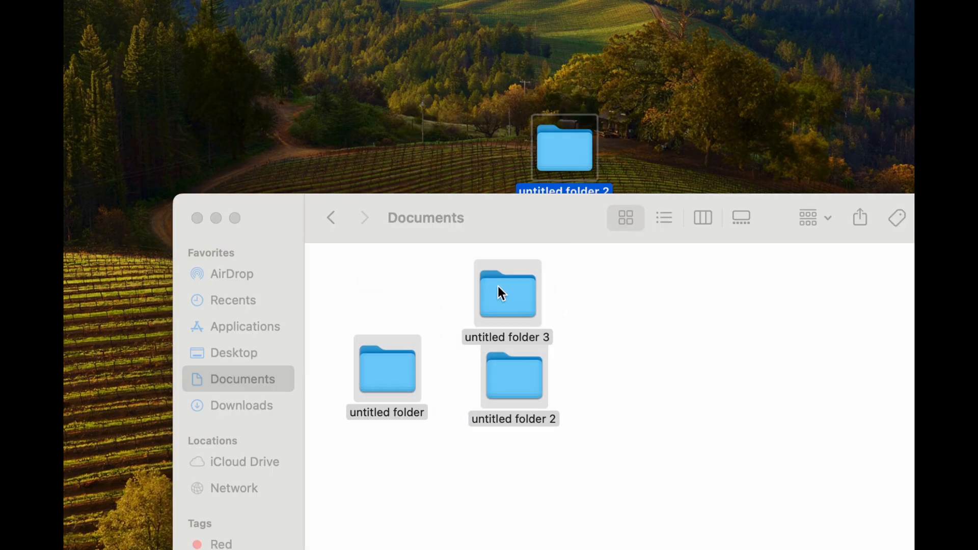
left_click_drag(531, 204, 496, 114)
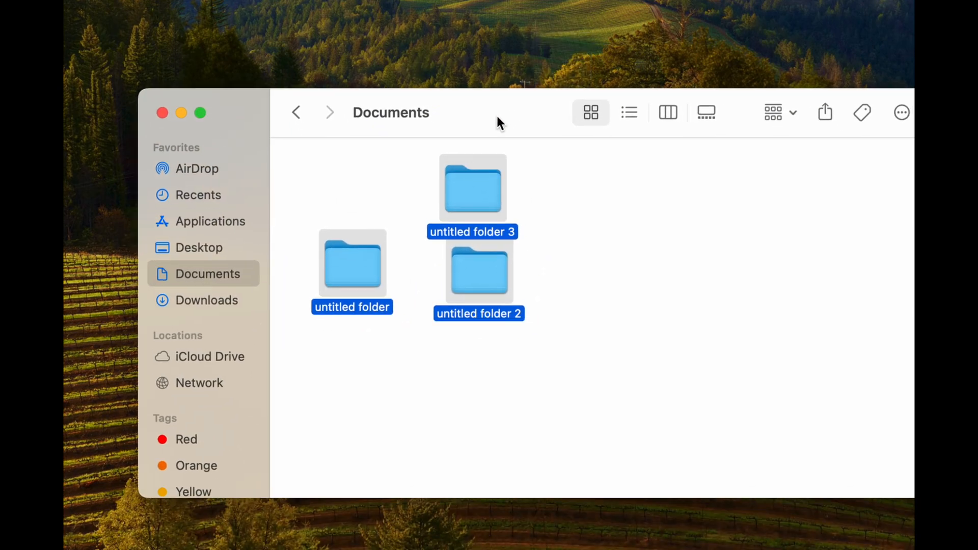
left_click(545, 199)
left_click_drag(473, 191, 612, 291)
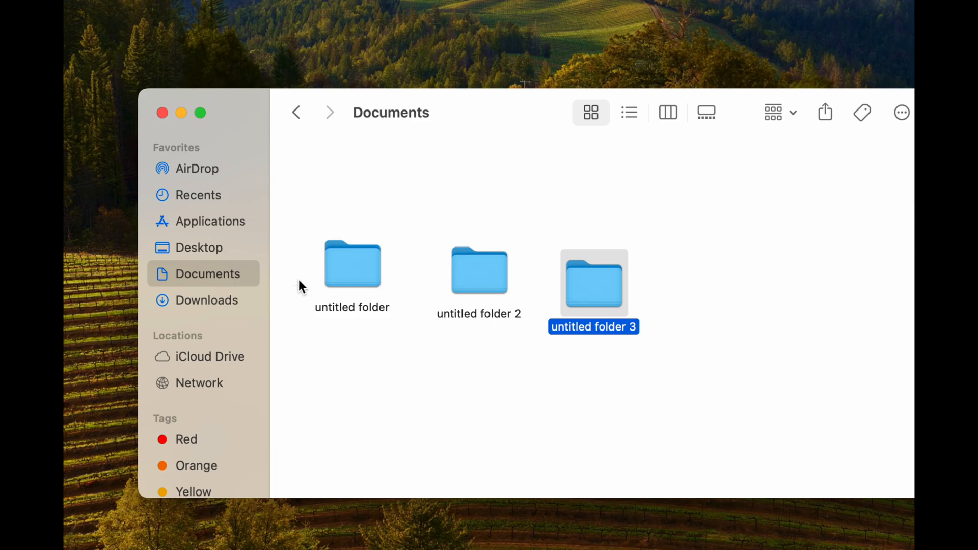
- View the Downloads and Applications folders and return to Documents, repositioning the Finder window
left_click(203, 302)
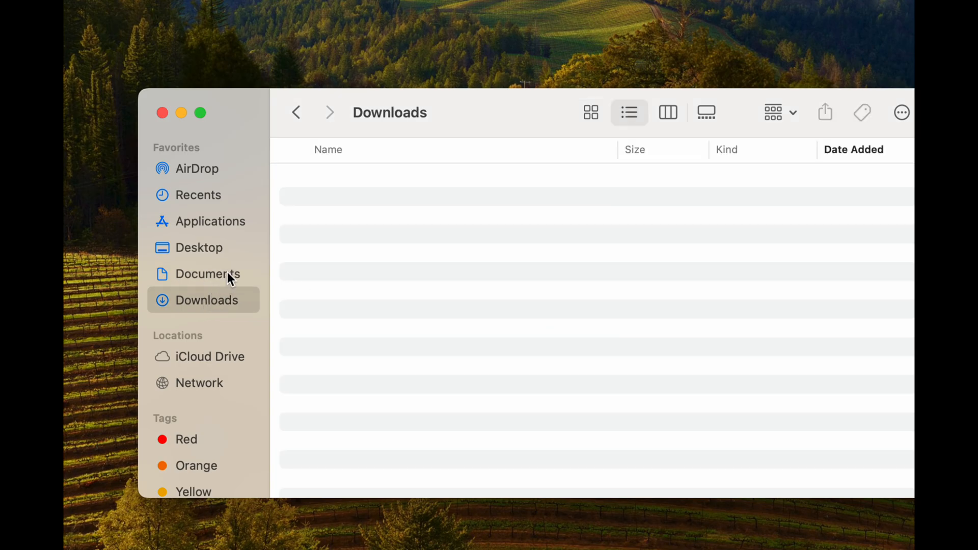
left_click(206, 224)
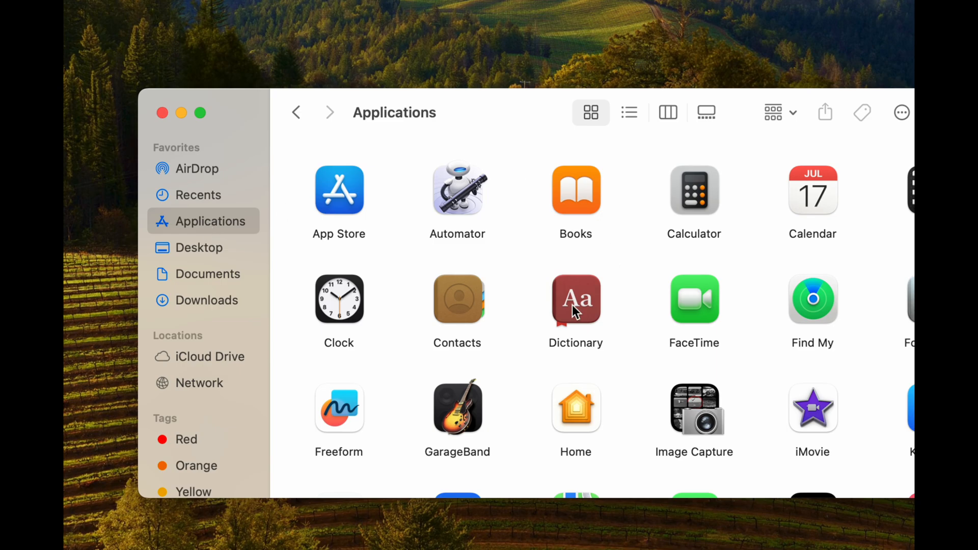
left_click(212, 278)
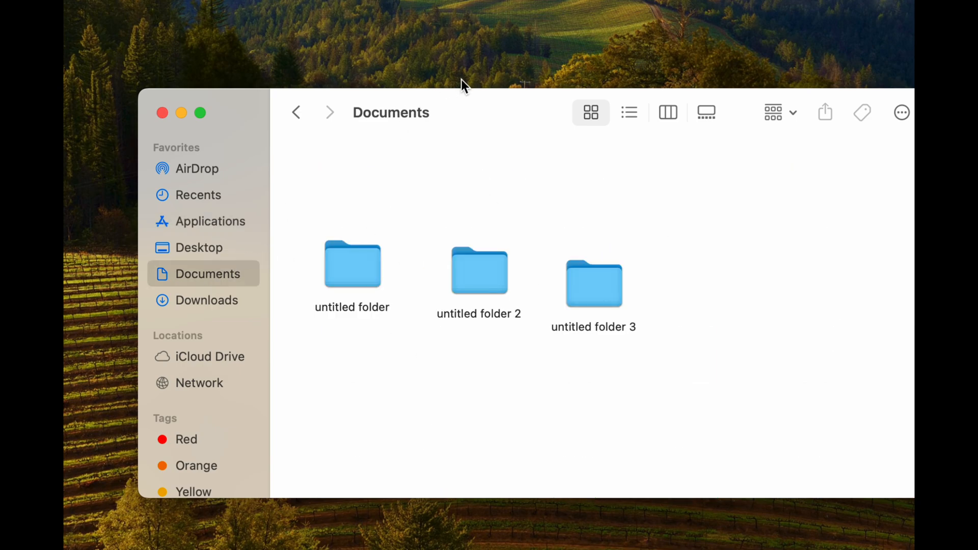
left_click_drag(495, 102, 443, 44)
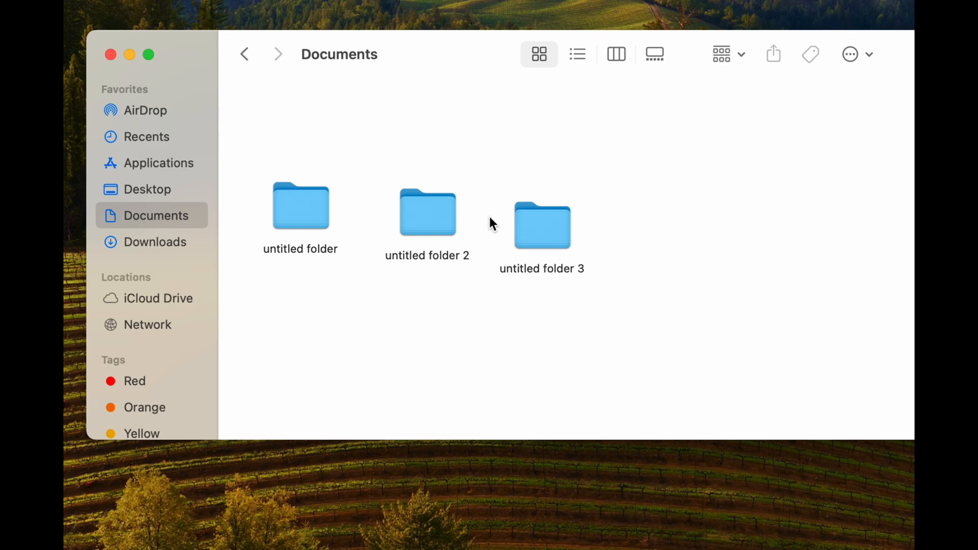
- Move untitled folder 3 and untitled folder 2 from Documents to the Trash
right_click(544, 226)
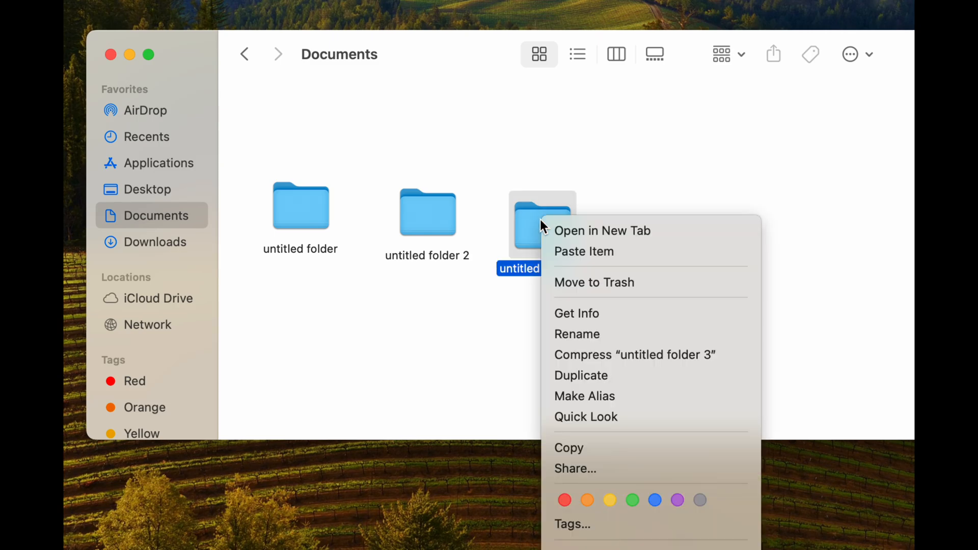
left_click(639, 282)
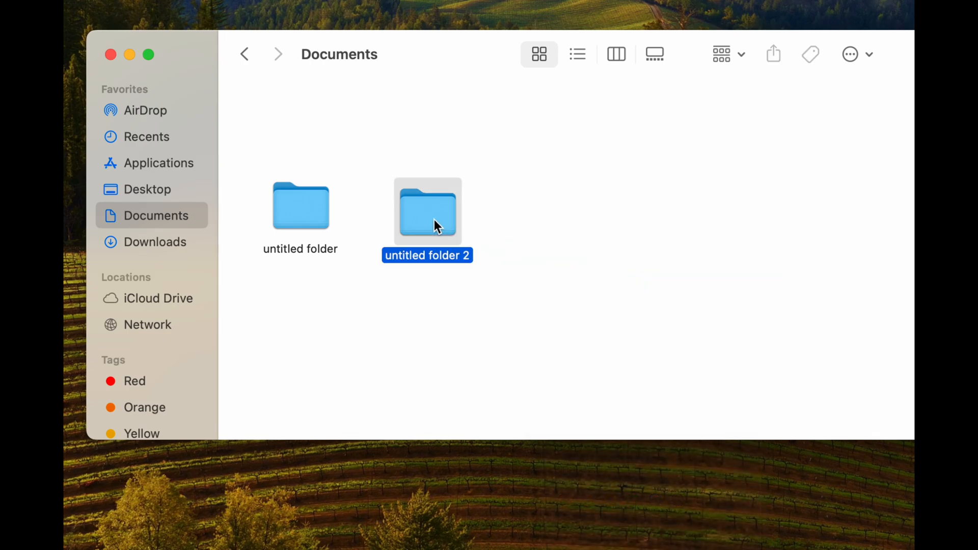
left_click_drag(434, 219, 481, 158)
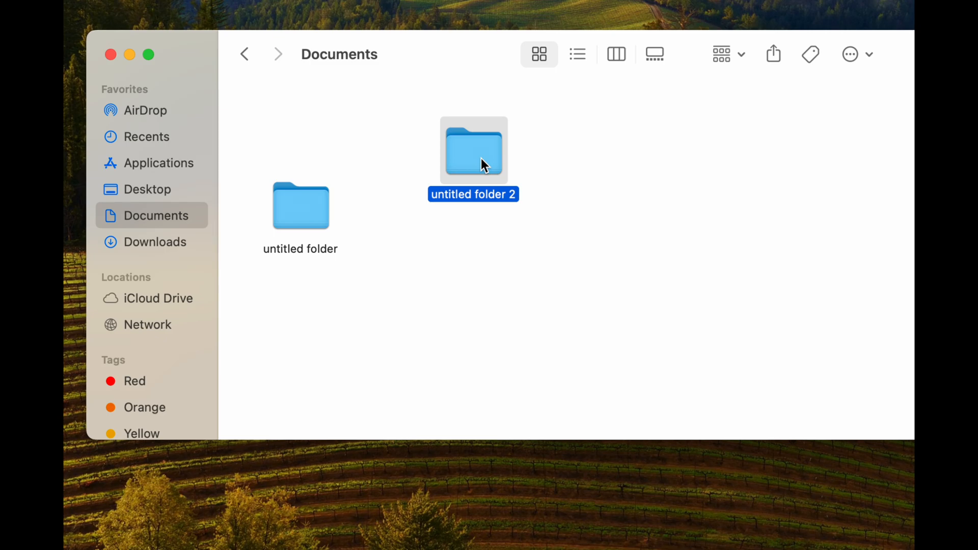
key("super+BackSpace")
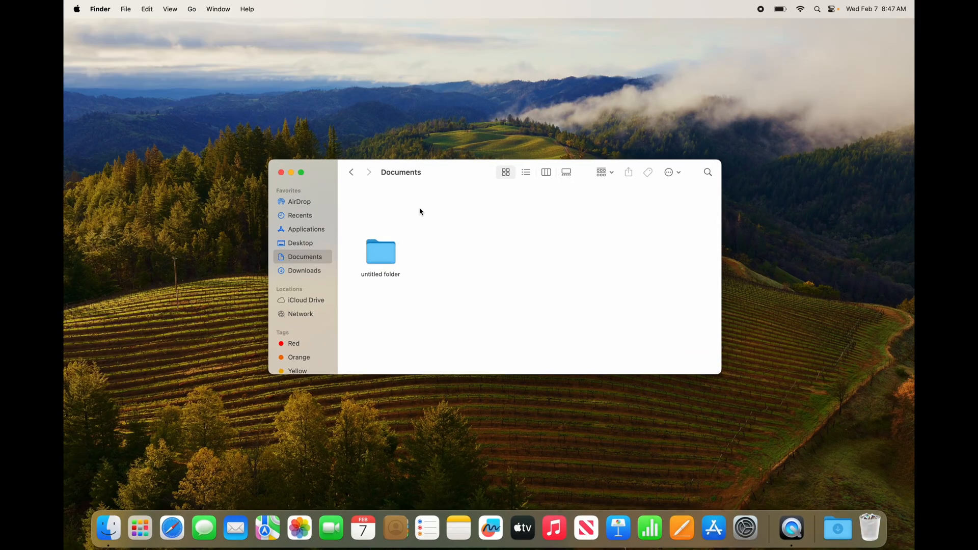
- Move the remaining untitled folder from Documents to the Trash and close the Finder window
left_click(429, 69)
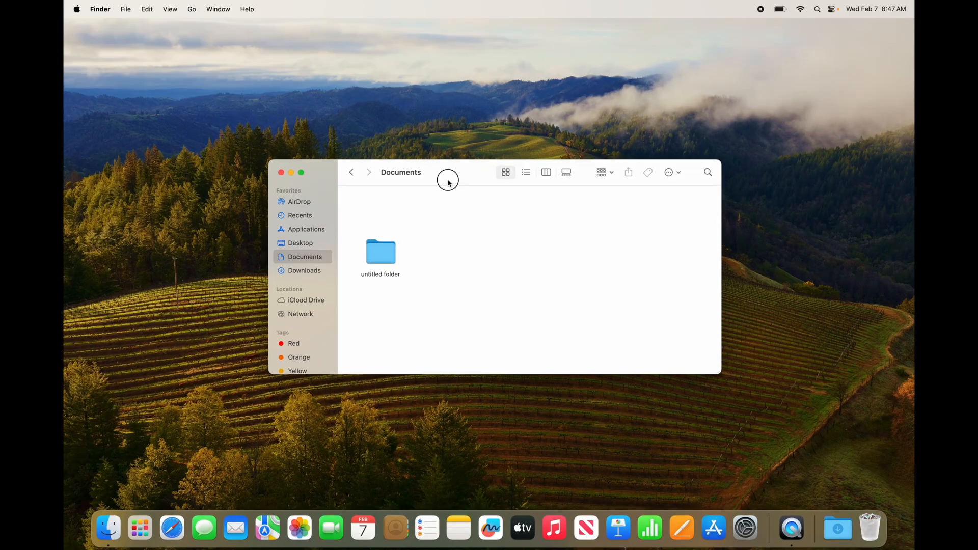
left_click_drag(449, 181, 425, 151)
left_click_drag(352, 224, 871, 525)
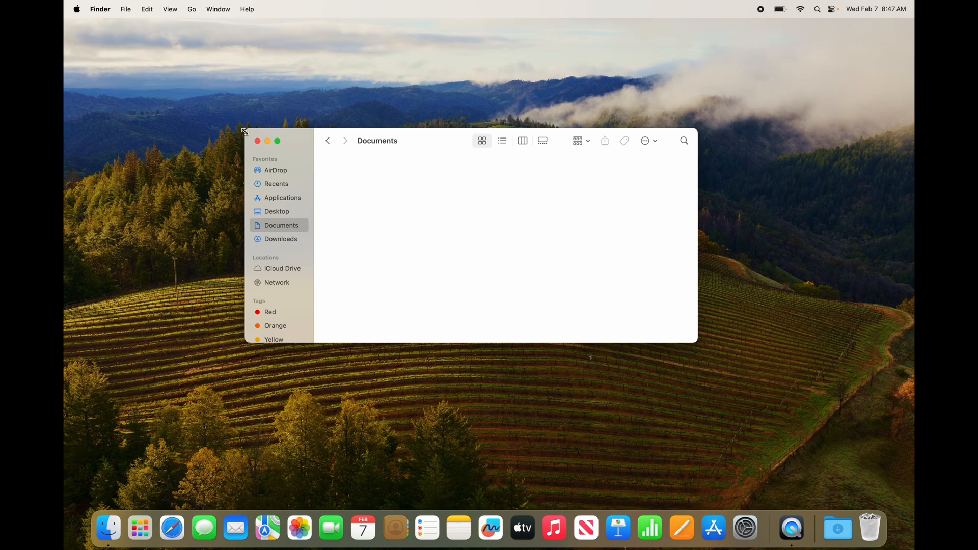
left_click(257, 141)
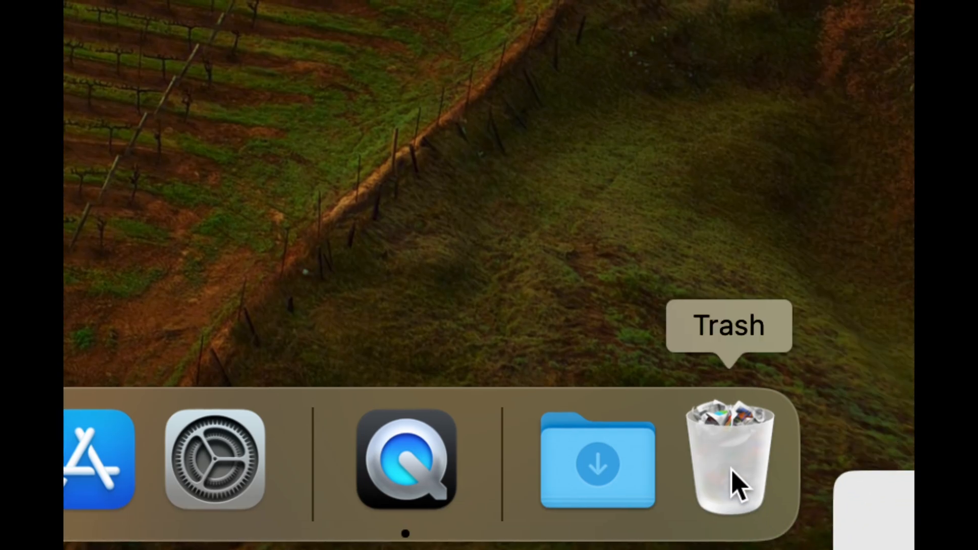
- Open the Trash and permanently erase everything in it
right_click(737, 481)
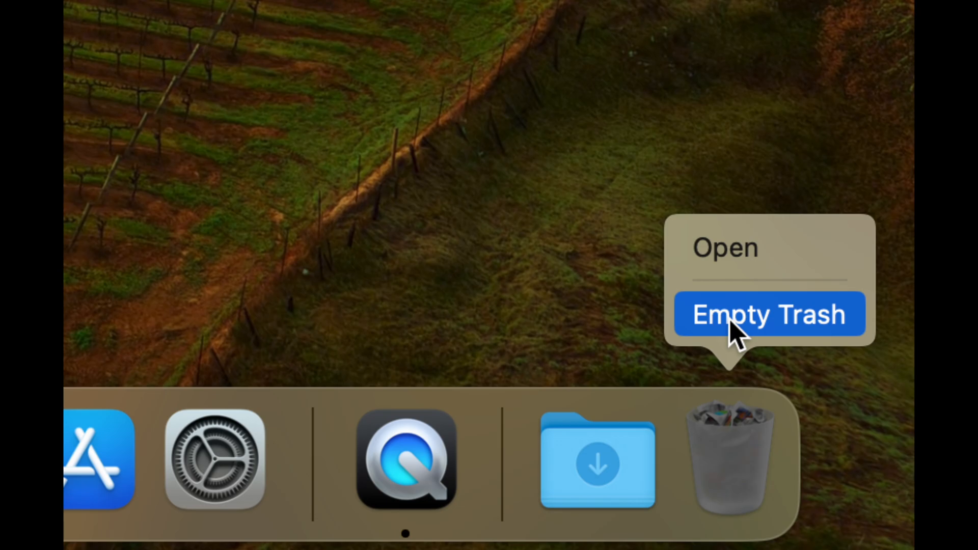
left_click(748, 433)
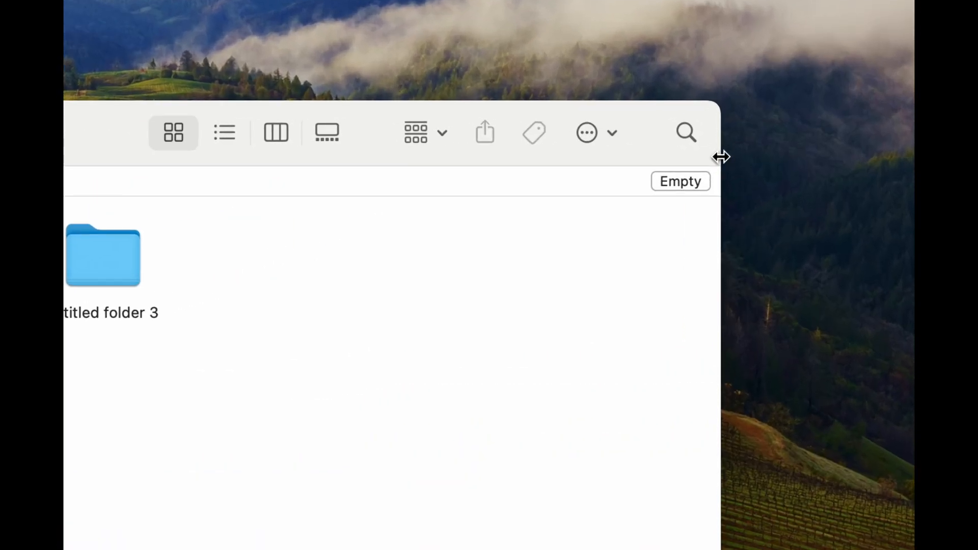
left_click(615, 229)
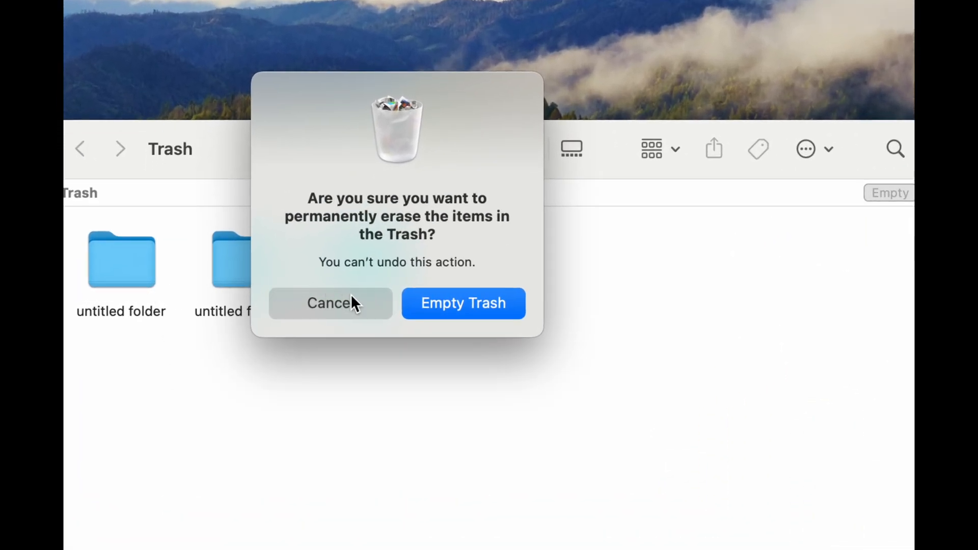
left_click(459, 306)
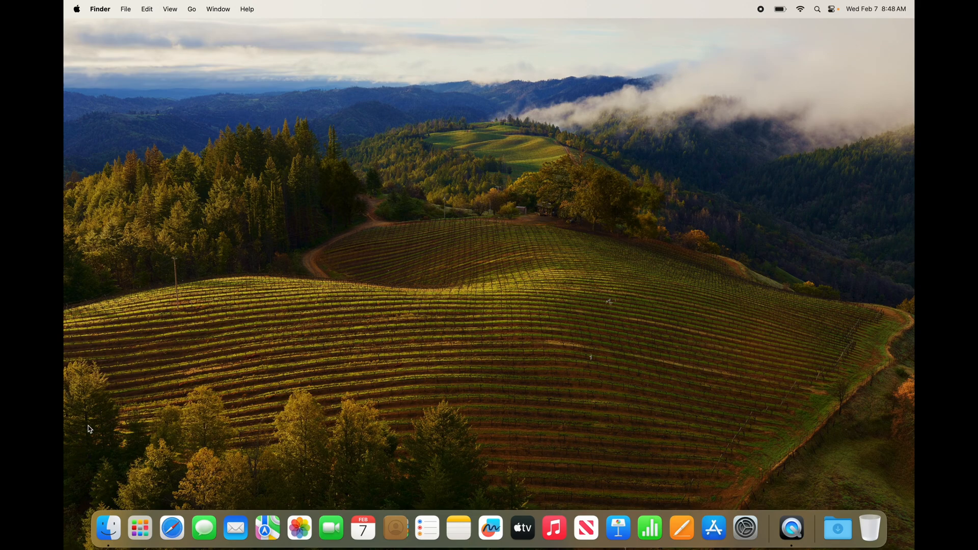
- Open a new Finder window and show the Applications folder
left_click(113, 530)
left_click_drag(413, 230, 383, 123)
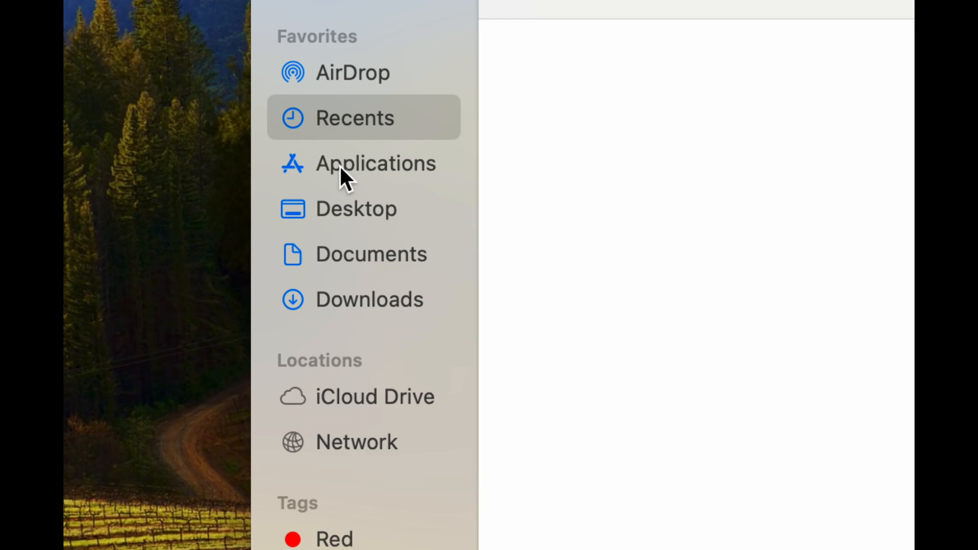
left_click(356, 175)
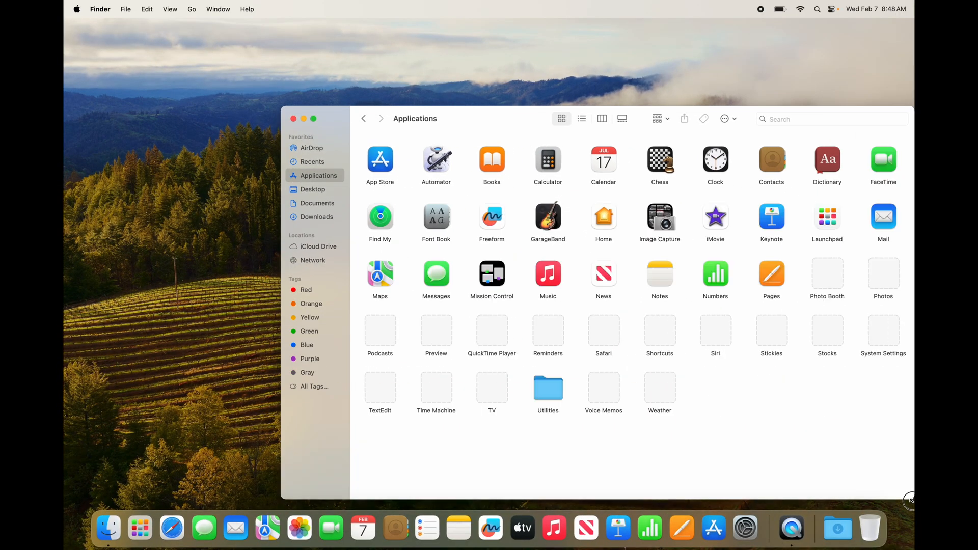
- Look inside the Utilities folder in Applications, return to the Applications folder and close the window
double_click(733, 322)
left_click_drag(480, 118, 366, 73)
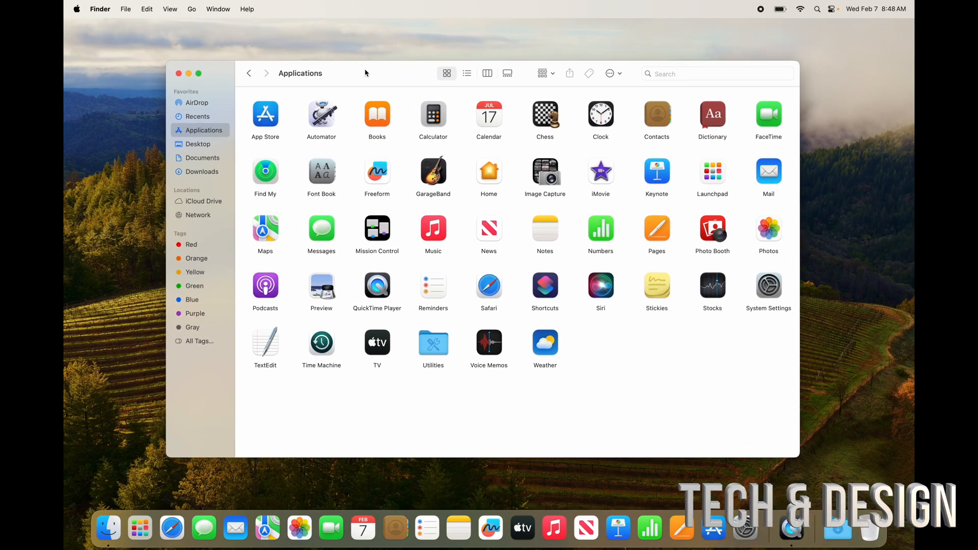
double_click(434, 350)
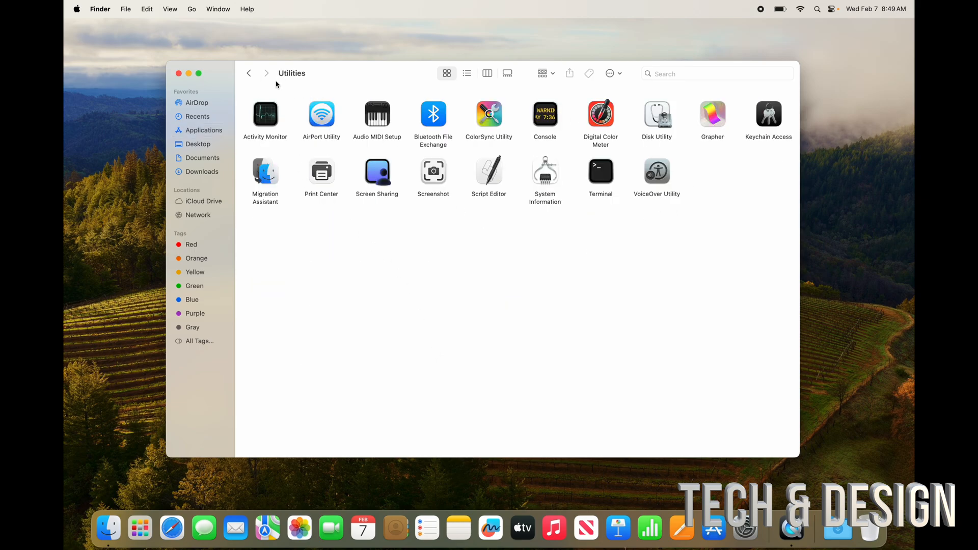
left_click(249, 73)
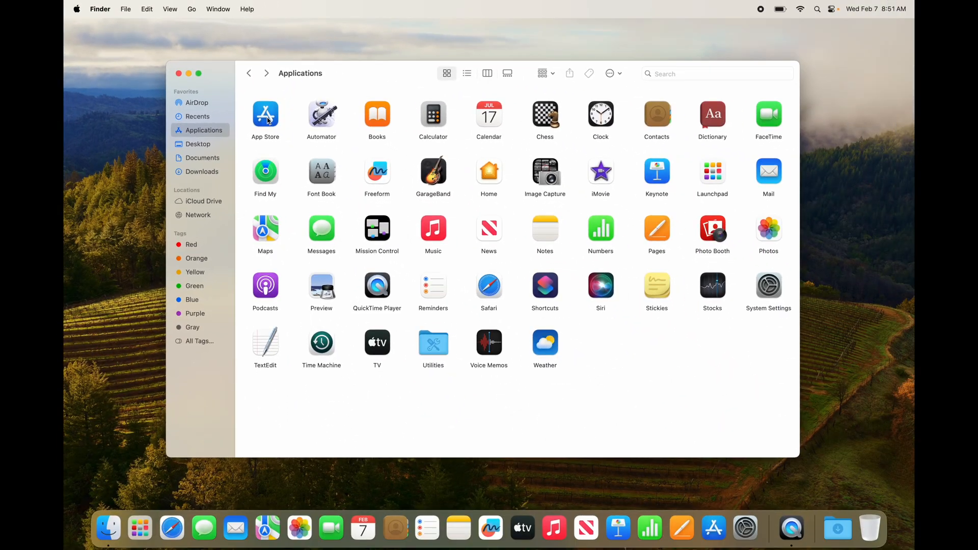
left_click(179, 74)
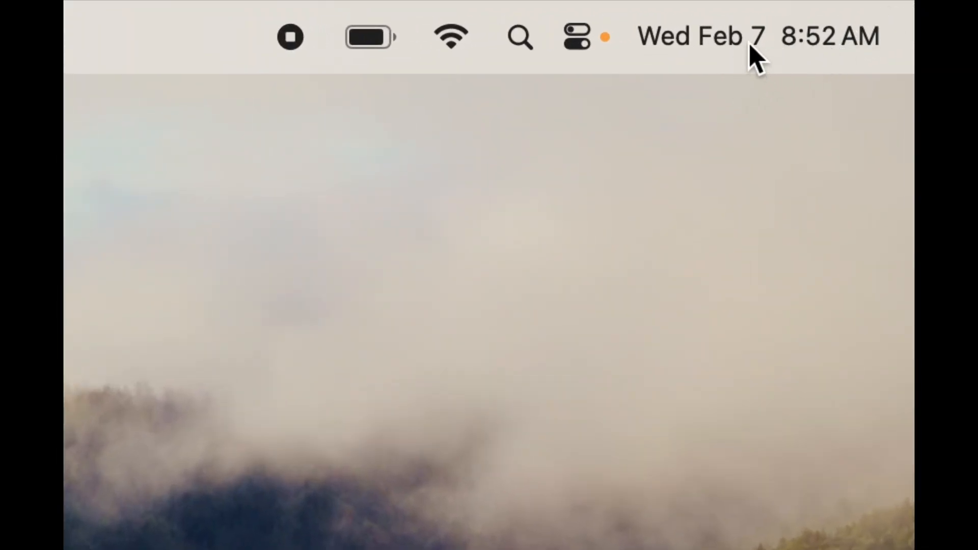
- Open Notification Center and dismiss the What's New tip about widgets
left_click(749, 53)
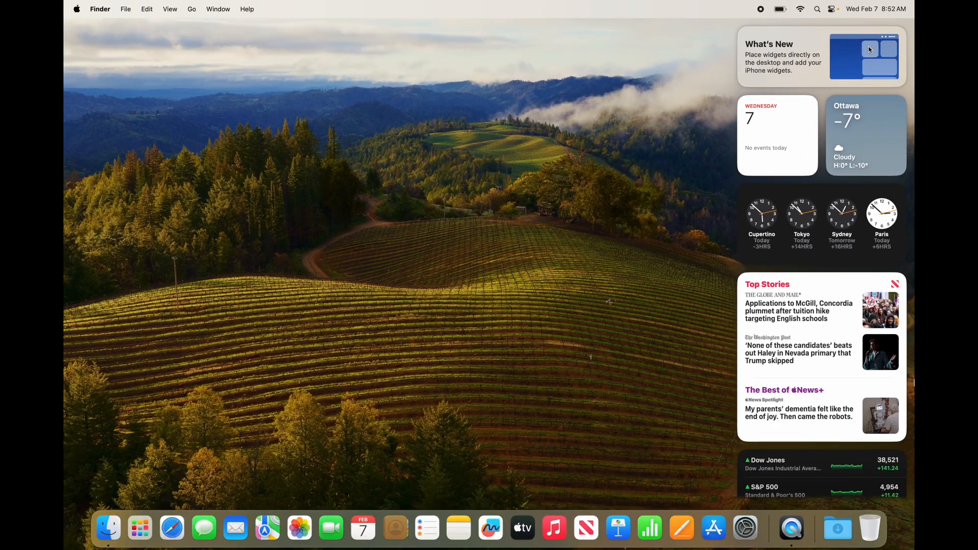
mouse_move(741, 31)
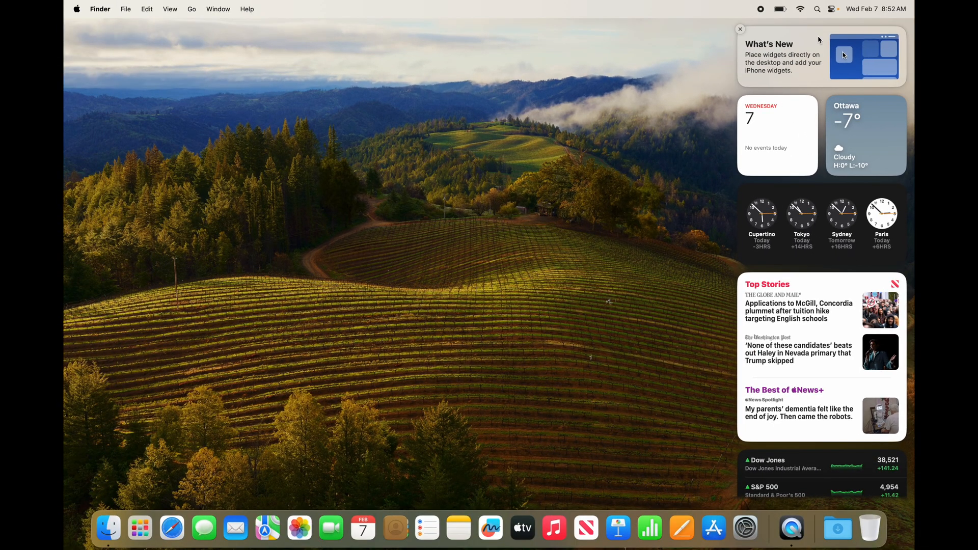
left_click(741, 30)
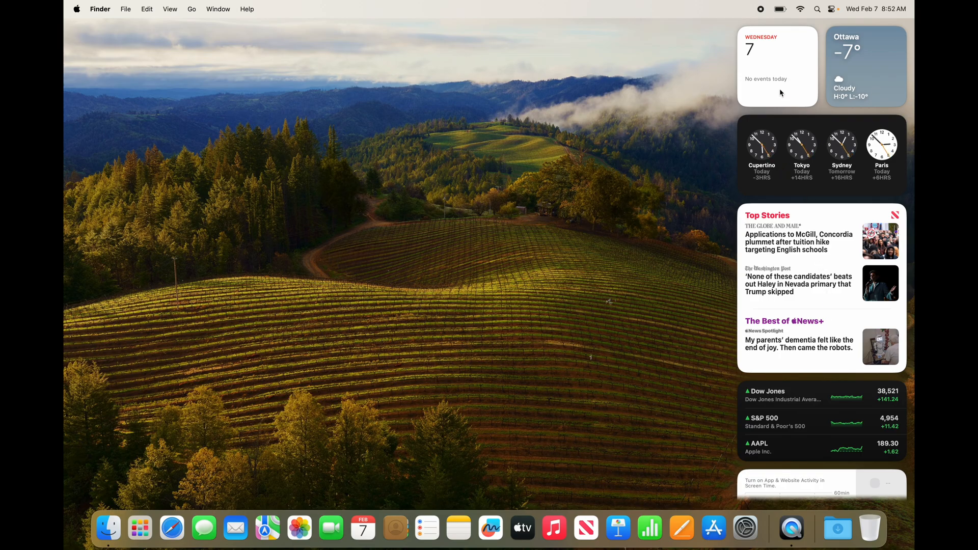
- Start editing the widgets and remove all existing ones: Screen Time, Stocks, News, world clocks, Calendar and Weather
scroll(820, 259, "down", 3)
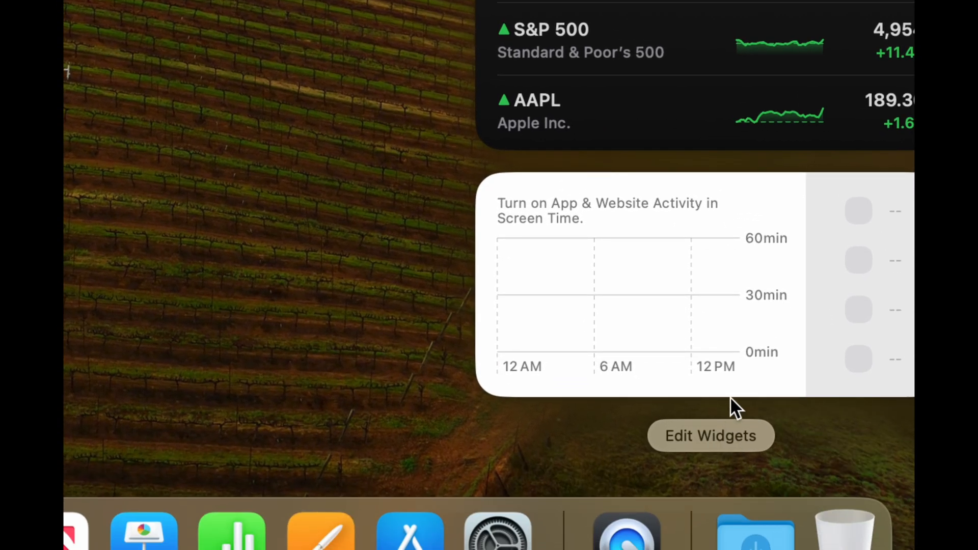
left_click(703, 438)
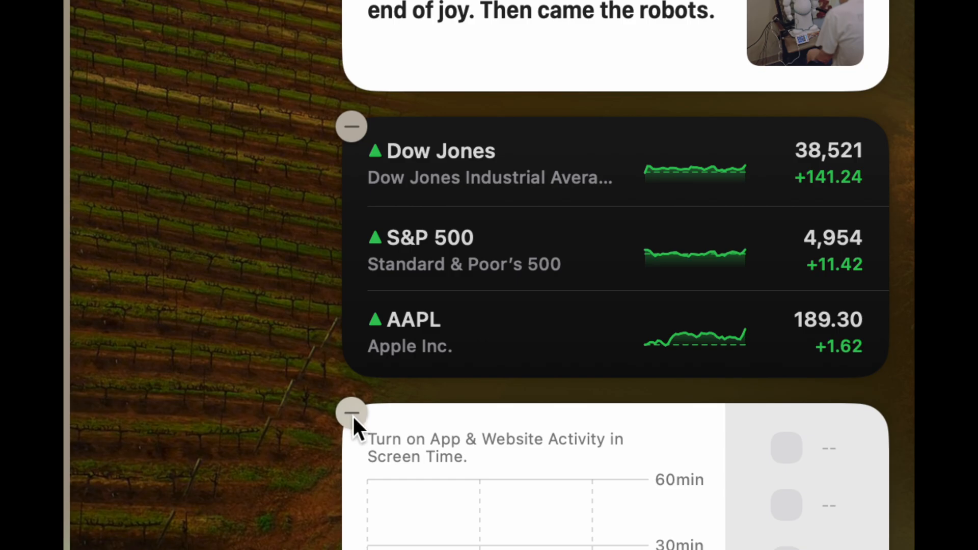
left_click(353, 413)
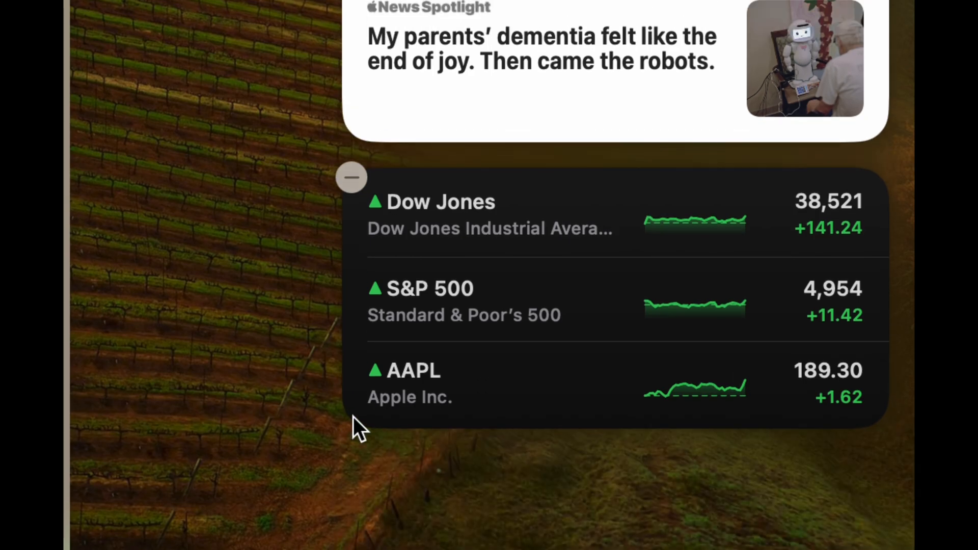
left_click(357, 174)
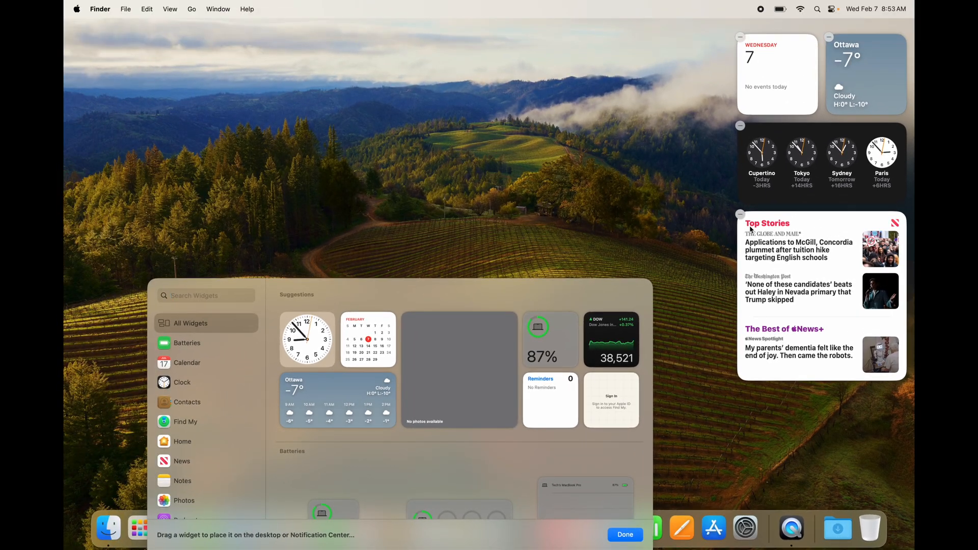
left_click(740, 214)
left_click(740, 126)
left_click(741, 38)
left_click(741, 38)
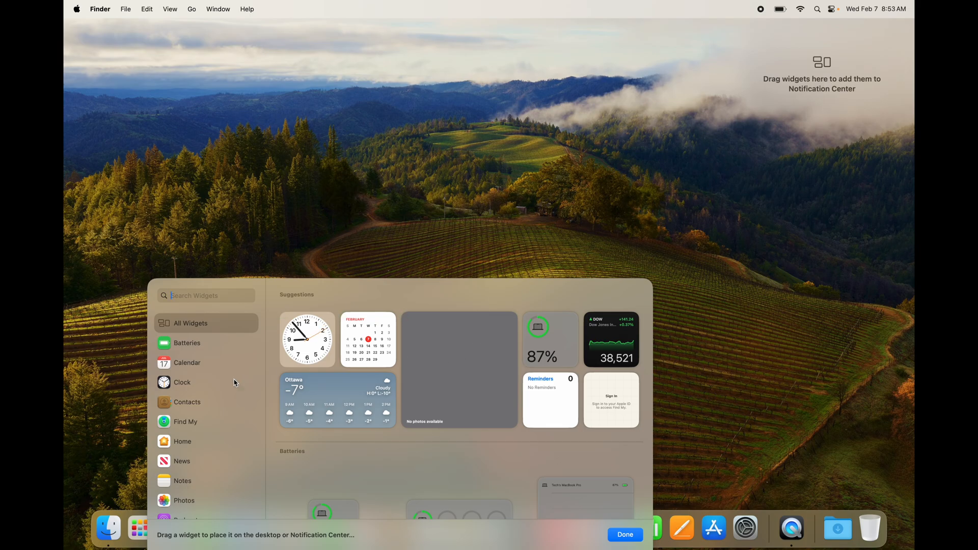
- Add the small and the large Podcasts Up Next widgets to Notification Center, the large one below the small one
scroll(210, 403, "down", 5)
scroll(356, 438, "down", 5)
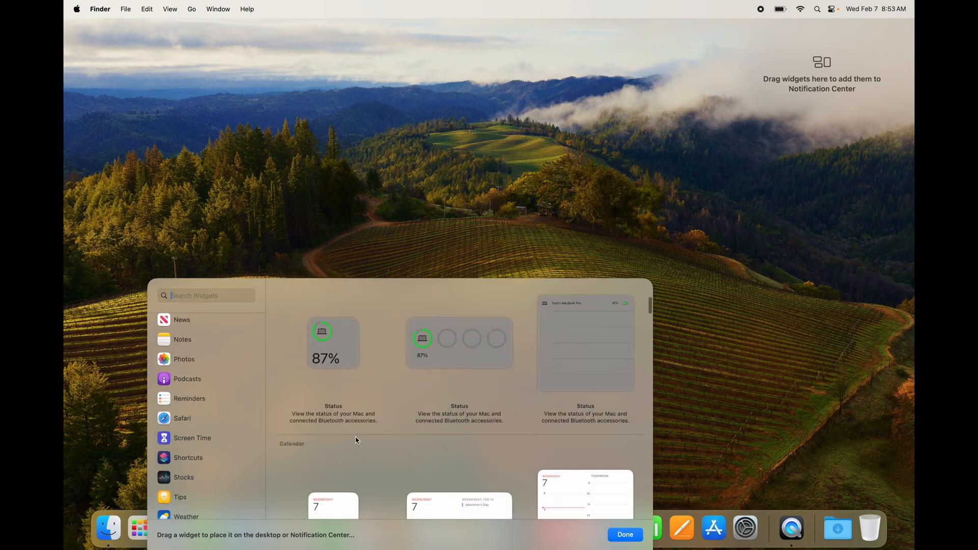
scroll(356, 437, "up", 5)
scroll(213, 420, "up", 6)
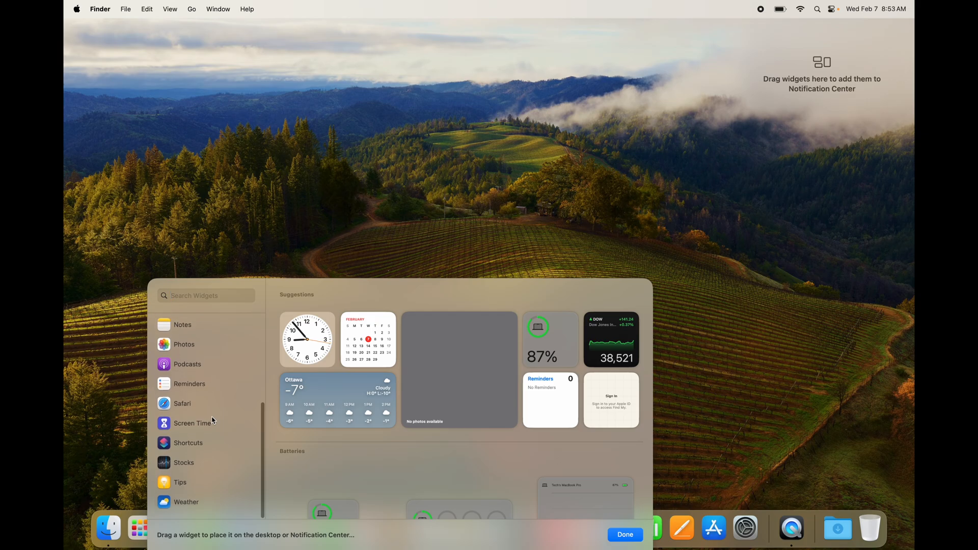
scroll(213, 420, "down", 5)
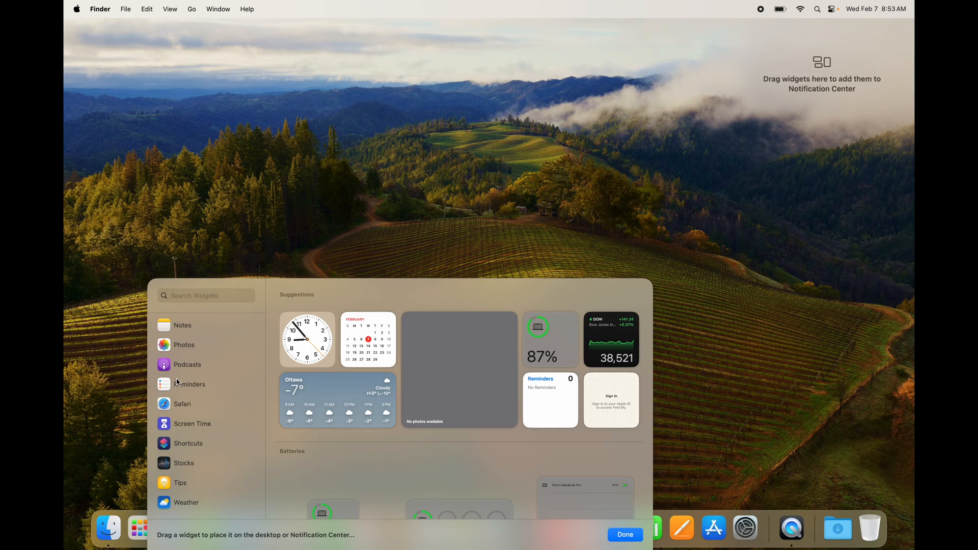
left_click(172, 371)
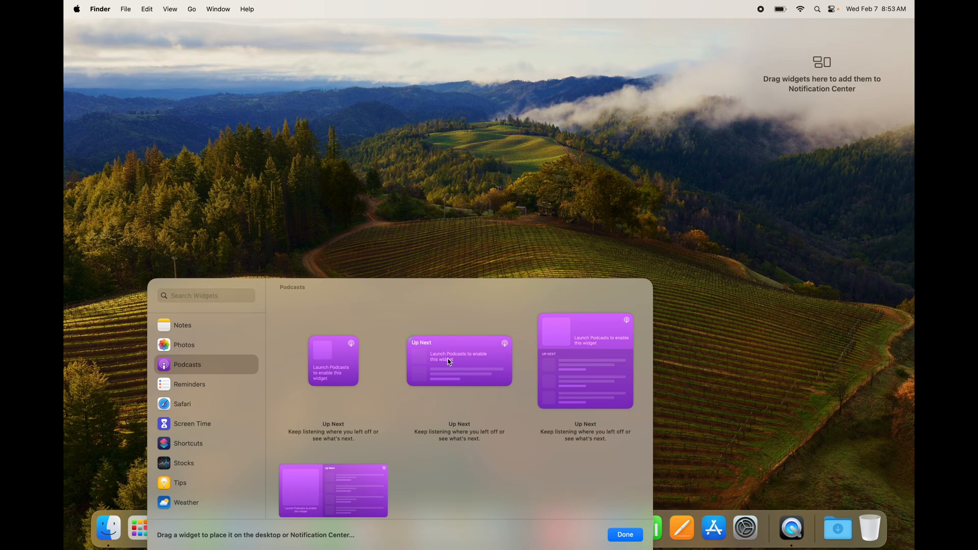
left_click_drag(343, 357, 764, 115)
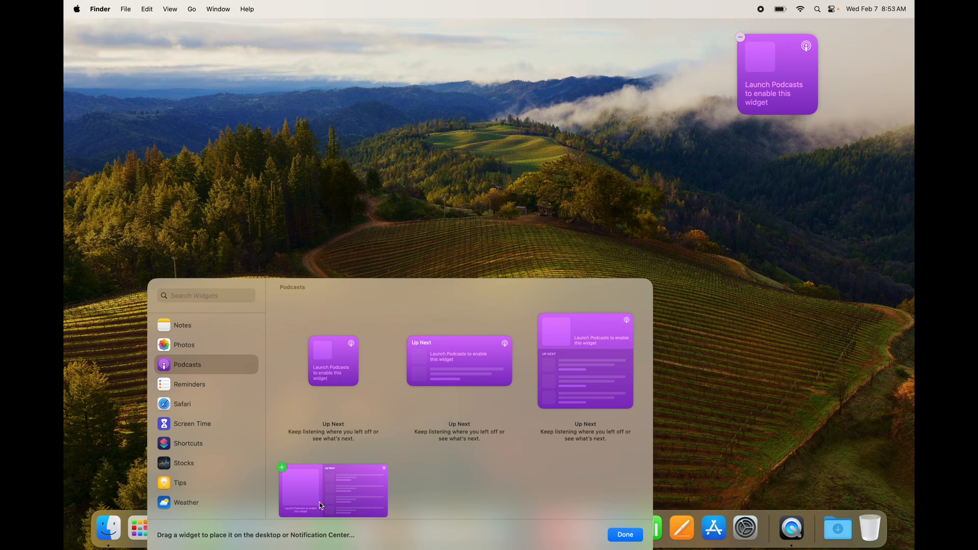
left_click_drag(566, 375, 805, 222)
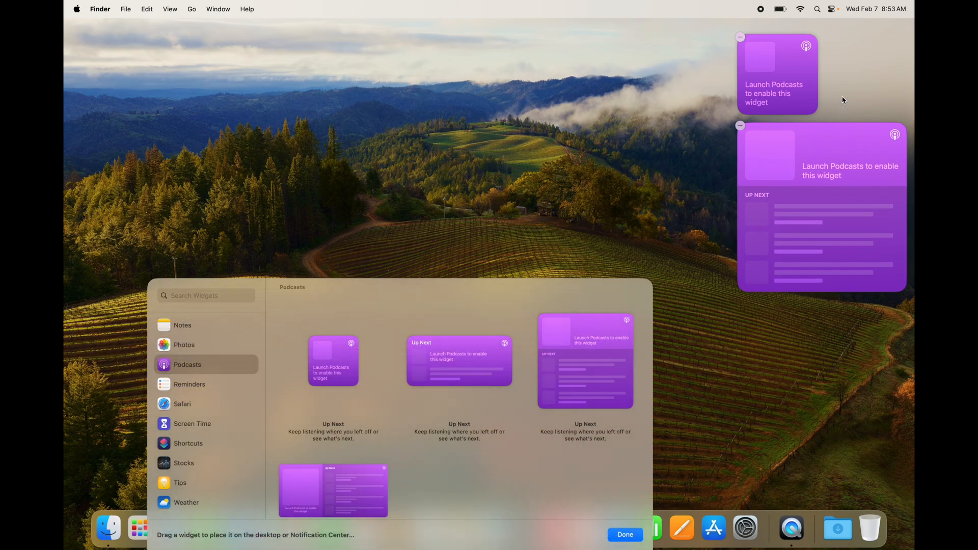
- Add a small Photos widget beside the small Podcasts widget and a medium Reminders List widget below the large one
left_click(186, 345)
left_click(316, 375)
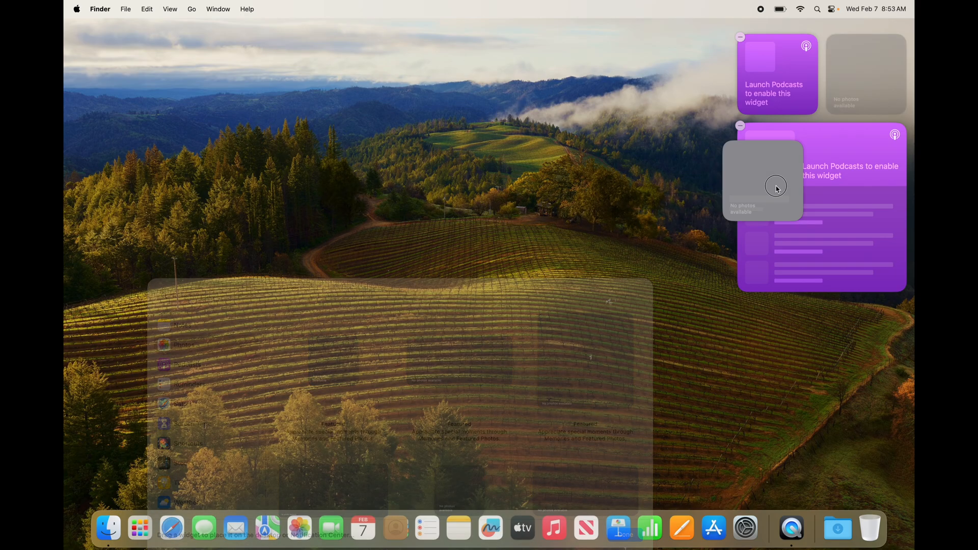
left_click(179, 387)
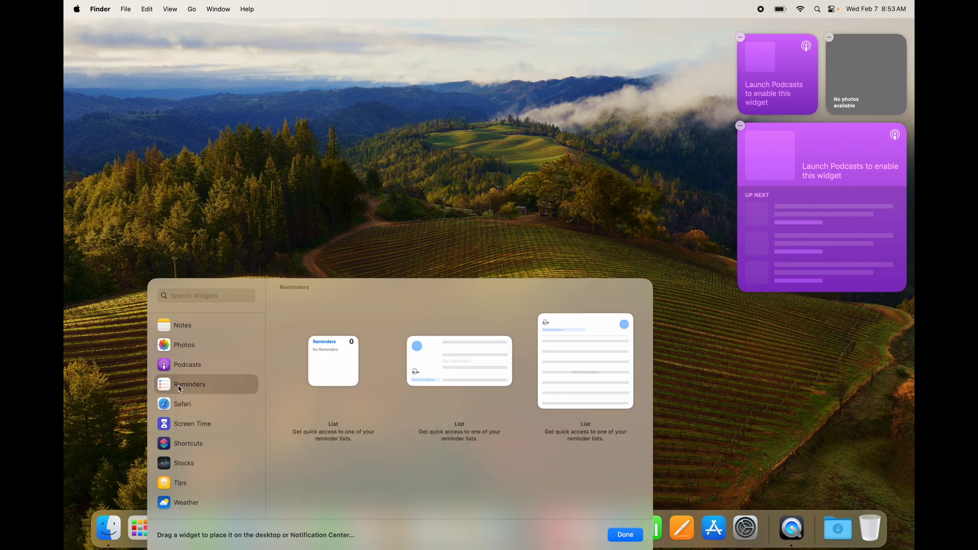
left_click_drag(451, 371, 797, 357)
- Add the medium Weather Forecast widget and the medium Batteries Status widget below the Reminders widget
left_click(181, 502)
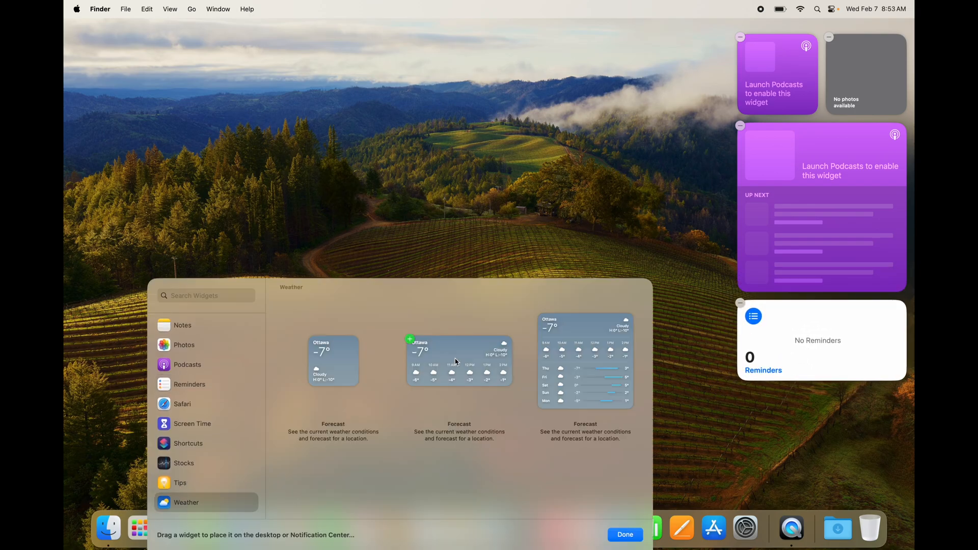
left_click_drag(451, 356, 721, 421)
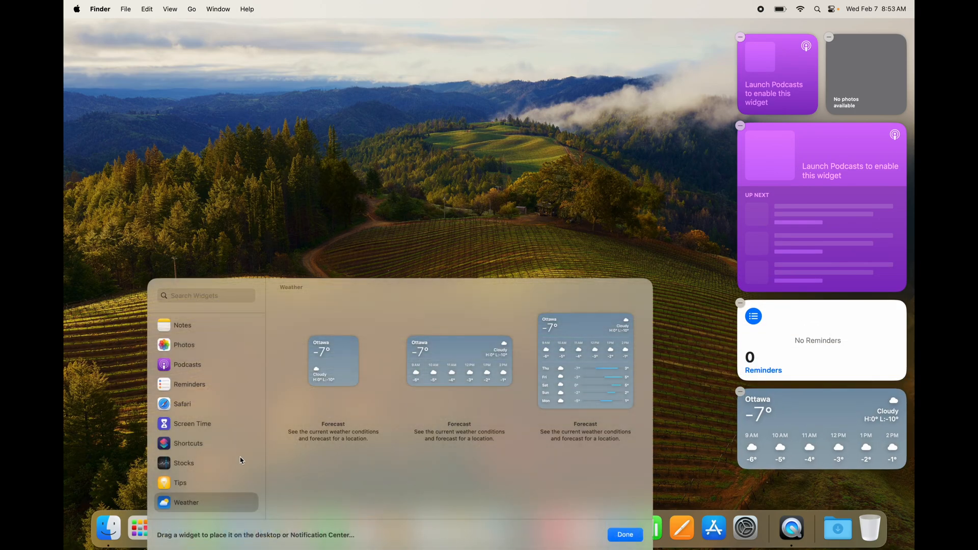
scroll(190, 470, "up", 1)
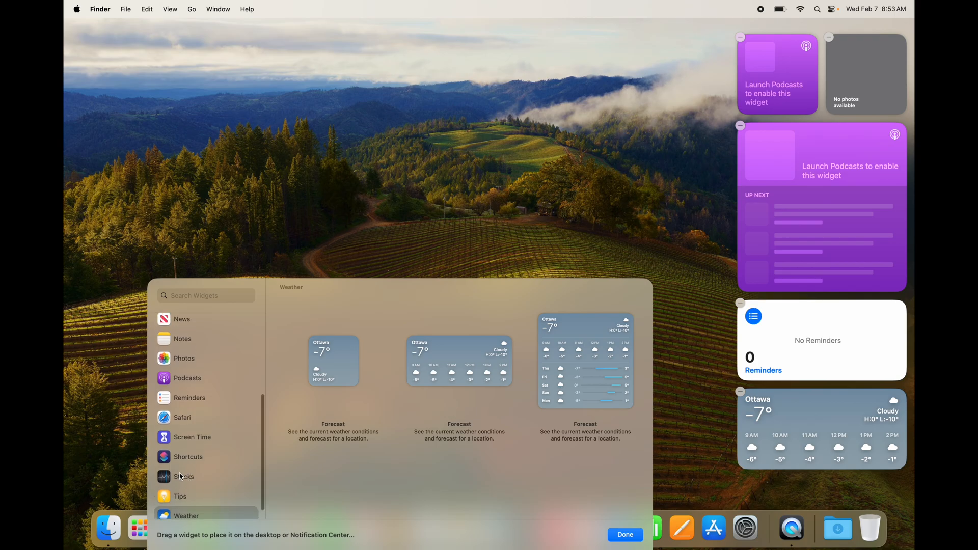
scroll(181, 477, "up", 10)
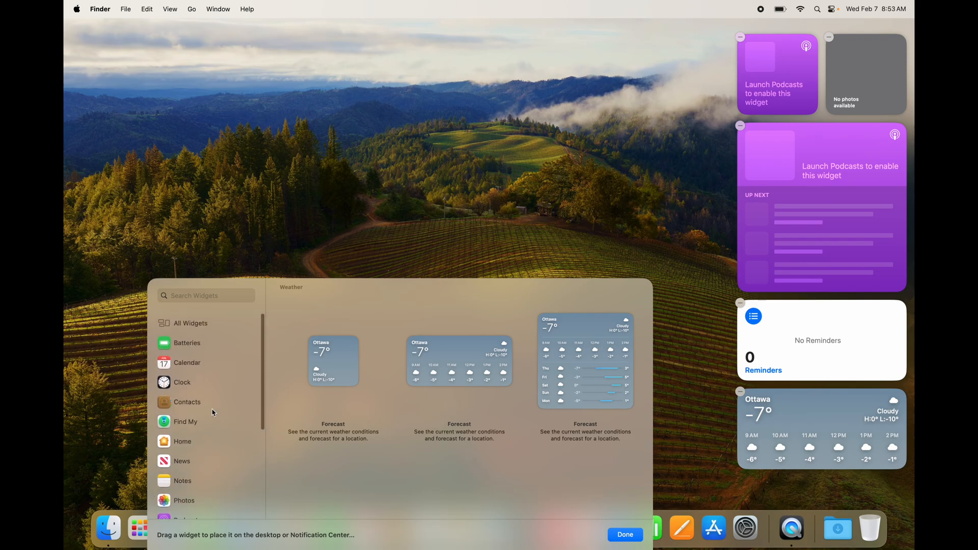
left_click(181, 344)
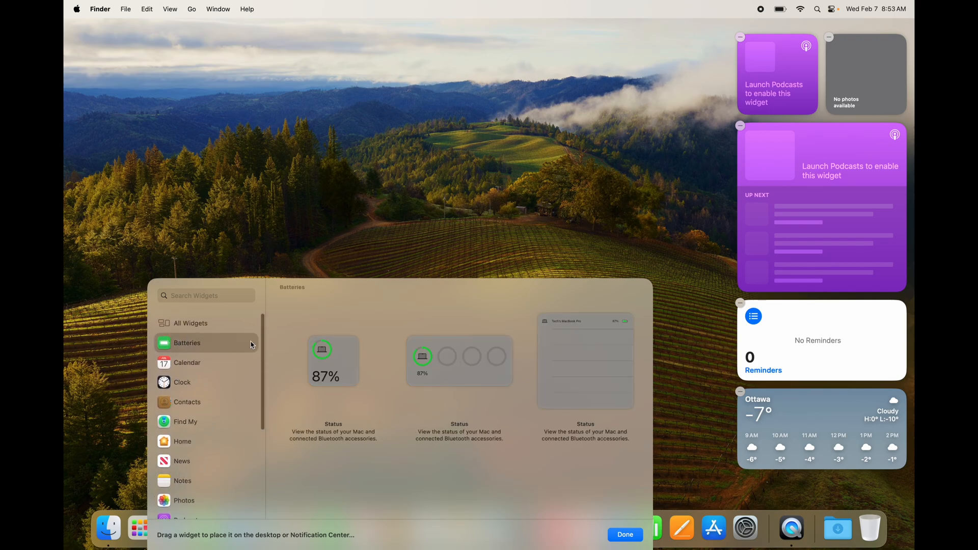
left_click_drag(410, 359, 823, 504)
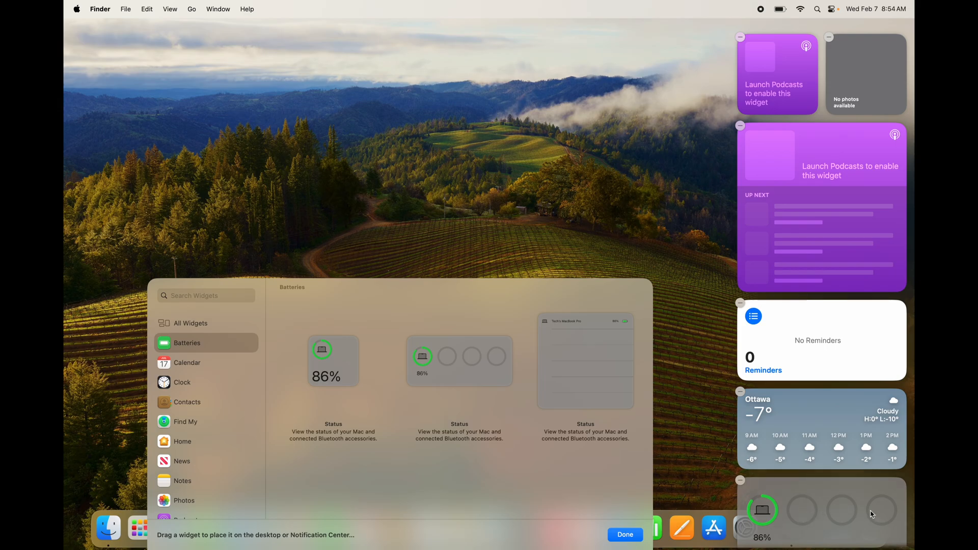
- Browse the widget categories and examine the full collection of available widgets under All Widgets
scroll(201, 431, "down", 5)
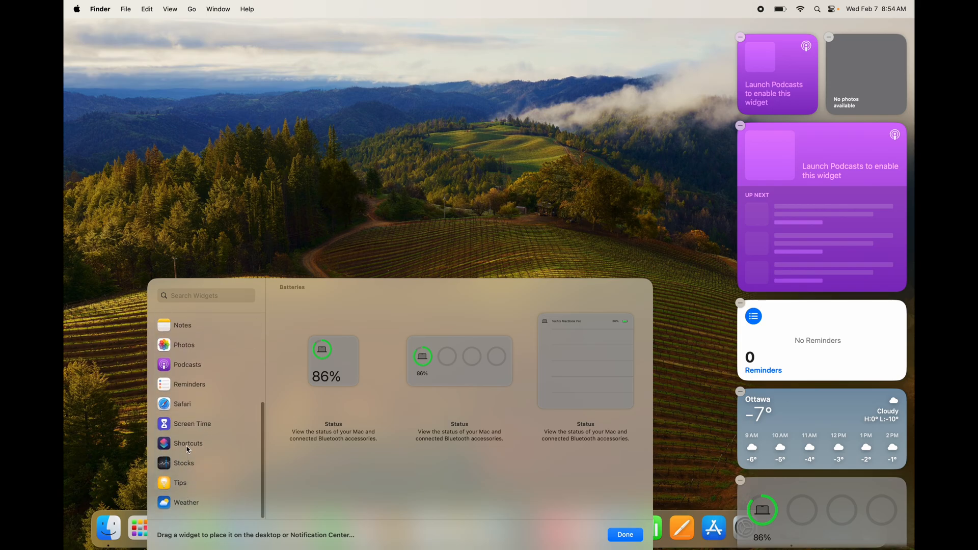
scroll(188, 450, "up", 3)
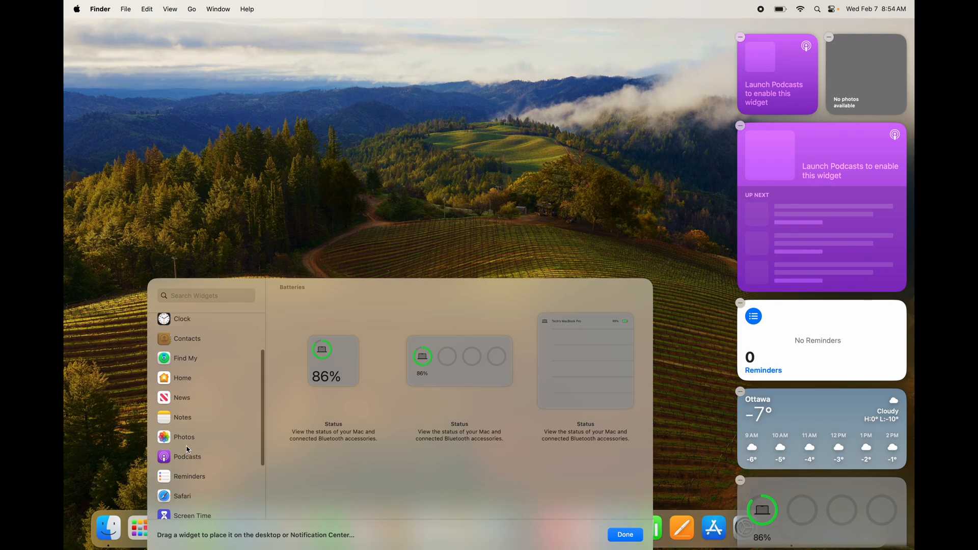
scroll(188, 450, "up", 2)
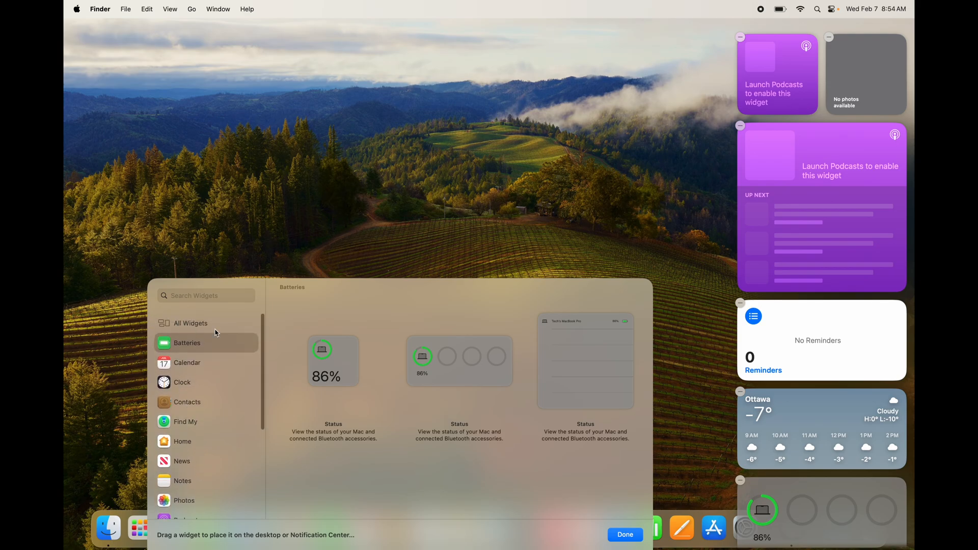
left_click(184, 327)
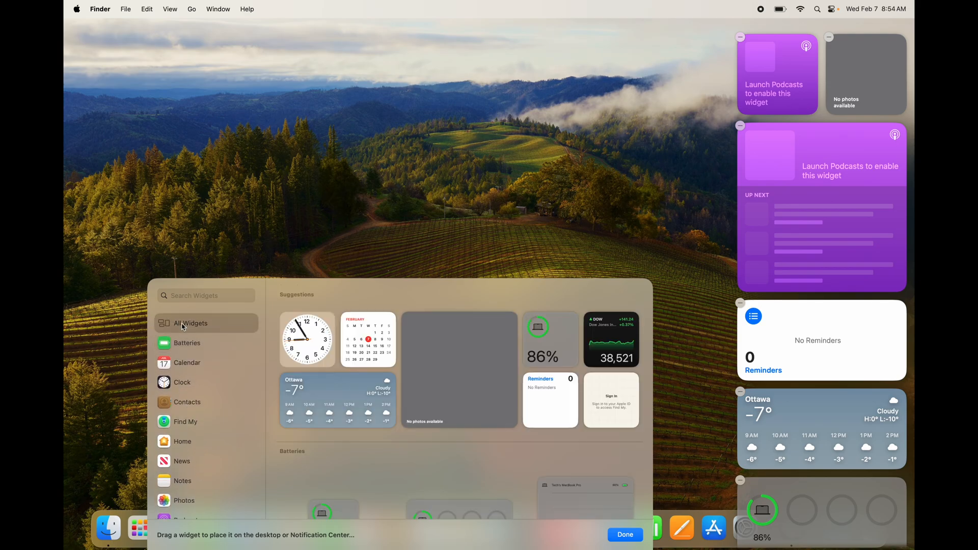
scroll(565, 407, "down", 10)
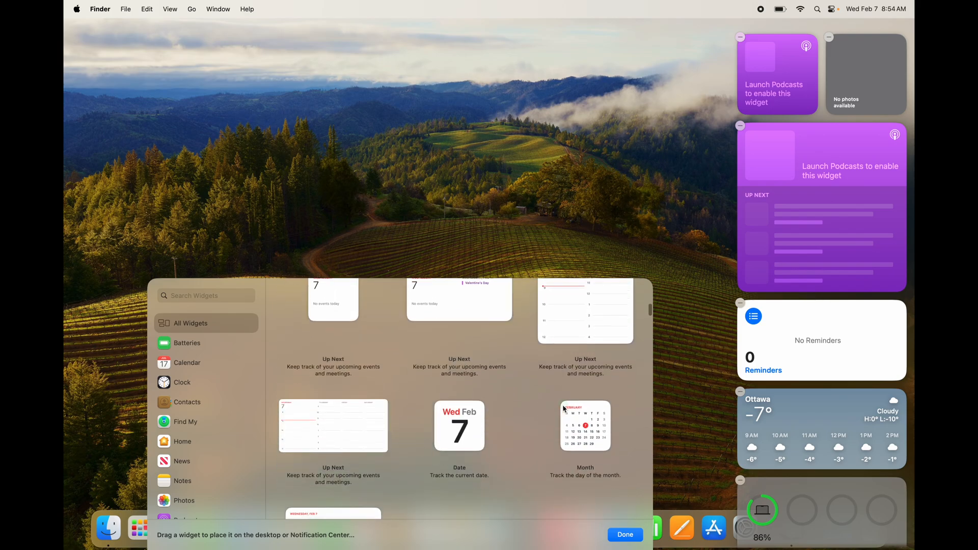
scroll(565, 409, "down", 15)
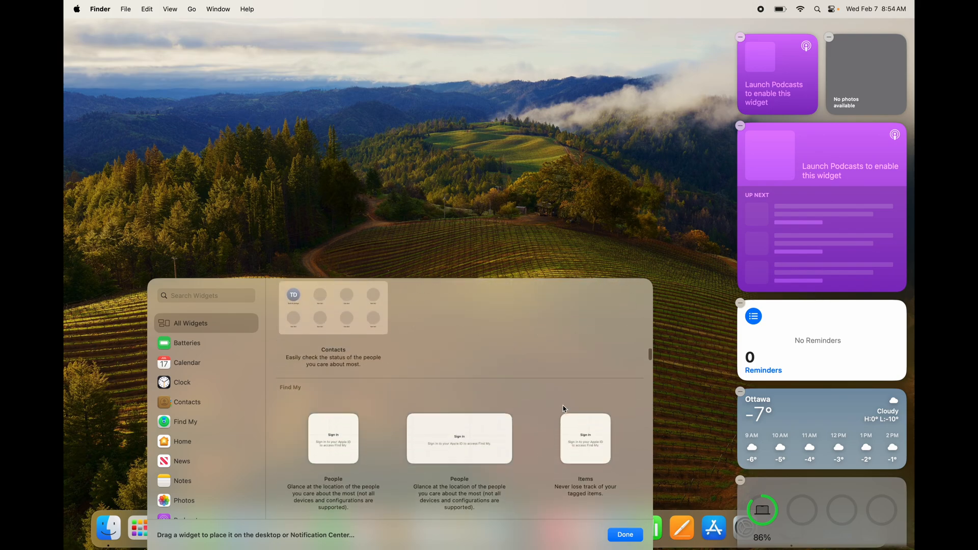
scroll(565, 408, "down", 15)
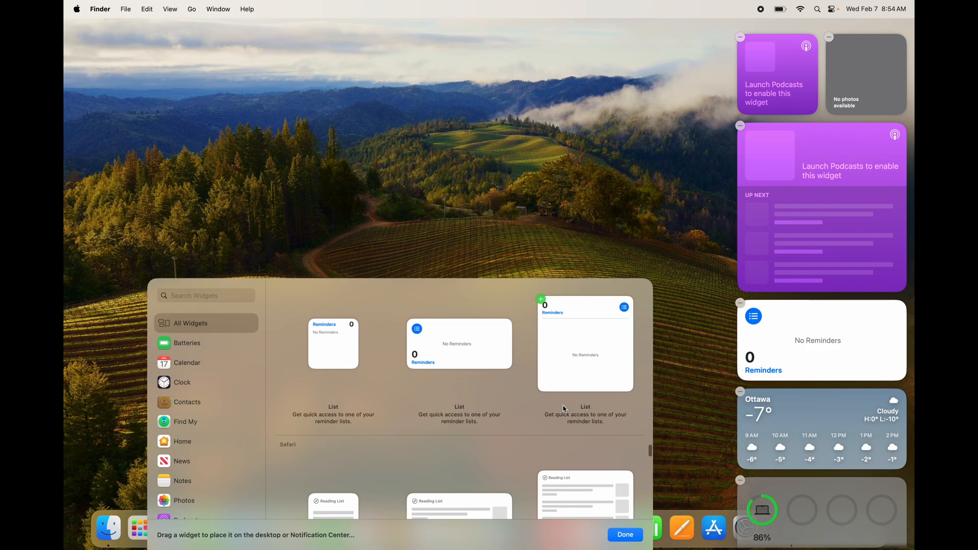
scroll(565, 408, "down", 15)
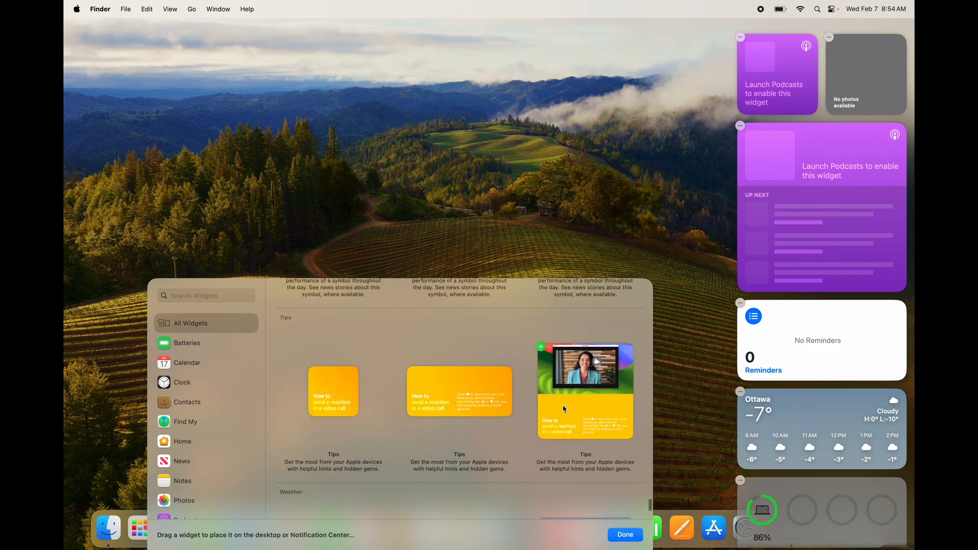
scroll(565, 409, "up", 12)
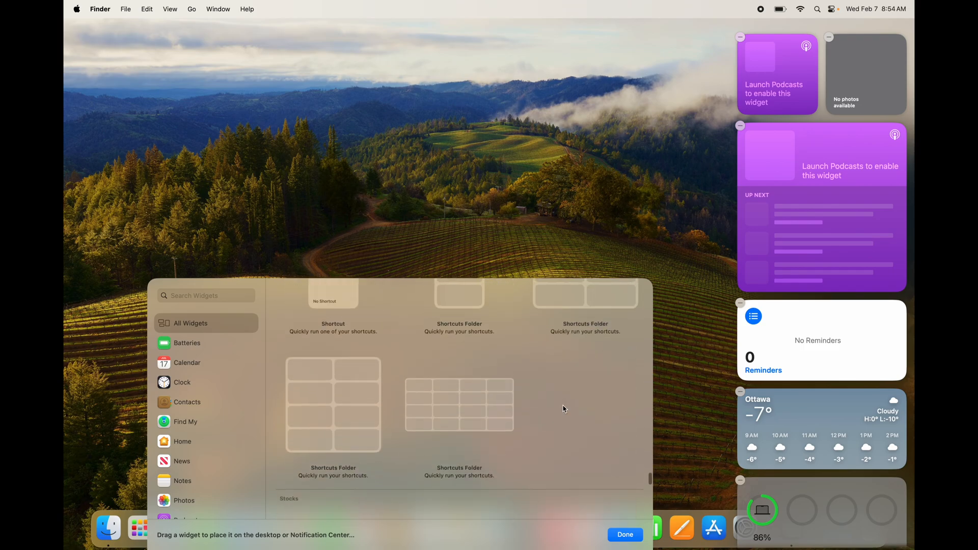
- Look back through the full widget collection, close the widget gallery, and allow Home to use the current location
scroll(564, 408, "up", 8)
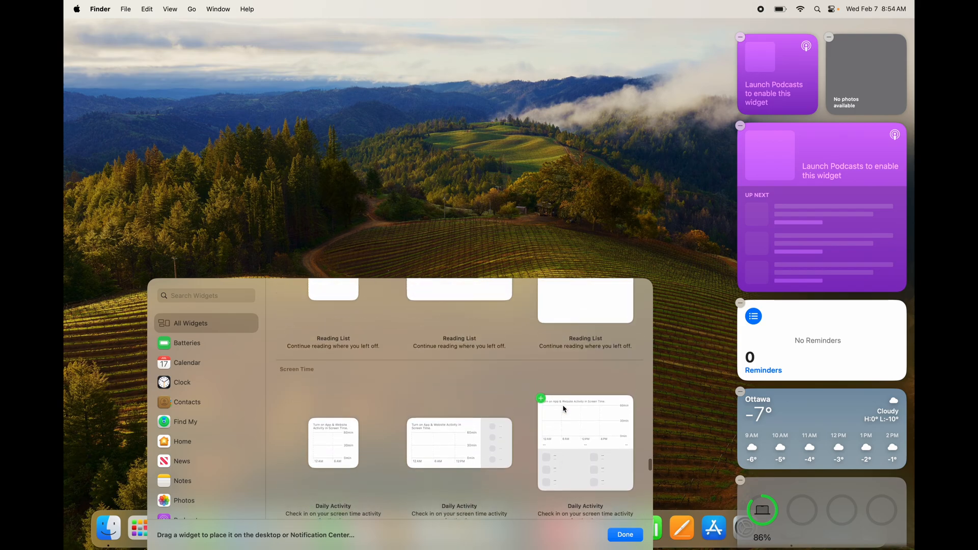
scroll(565, 409, "up", 8)
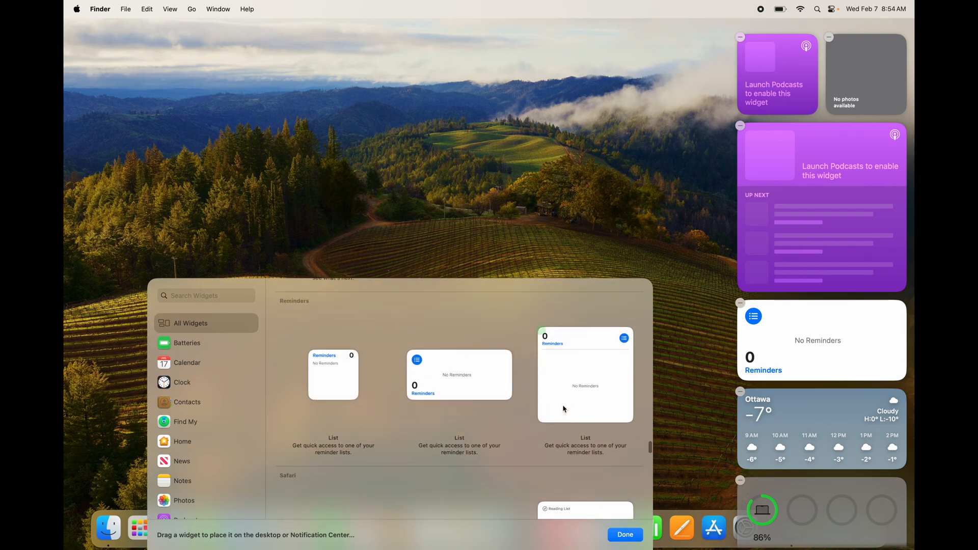
scroll(564, 408, "up", 8)
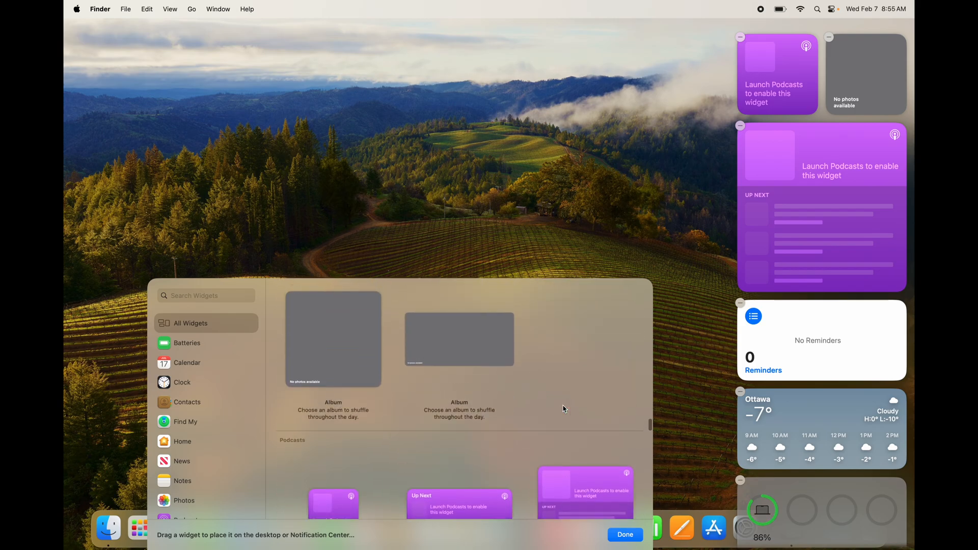
scroll(564, 409, "up", 6)
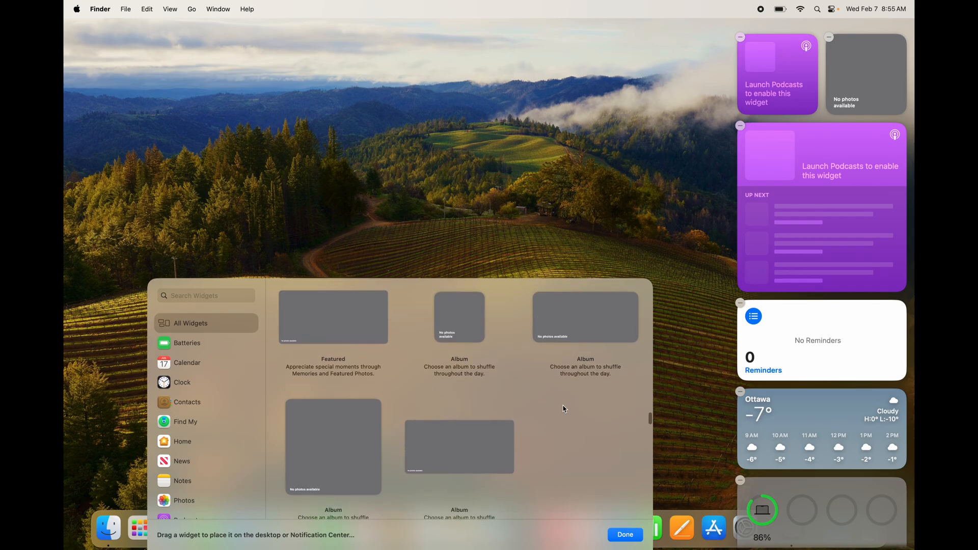
scroll(565, 409, "up", 8)
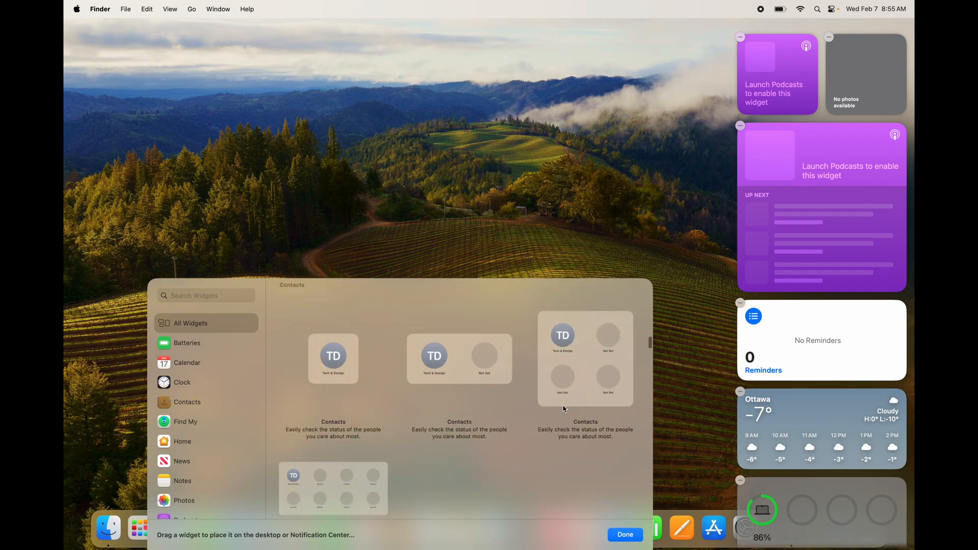
left_click(649, 170)
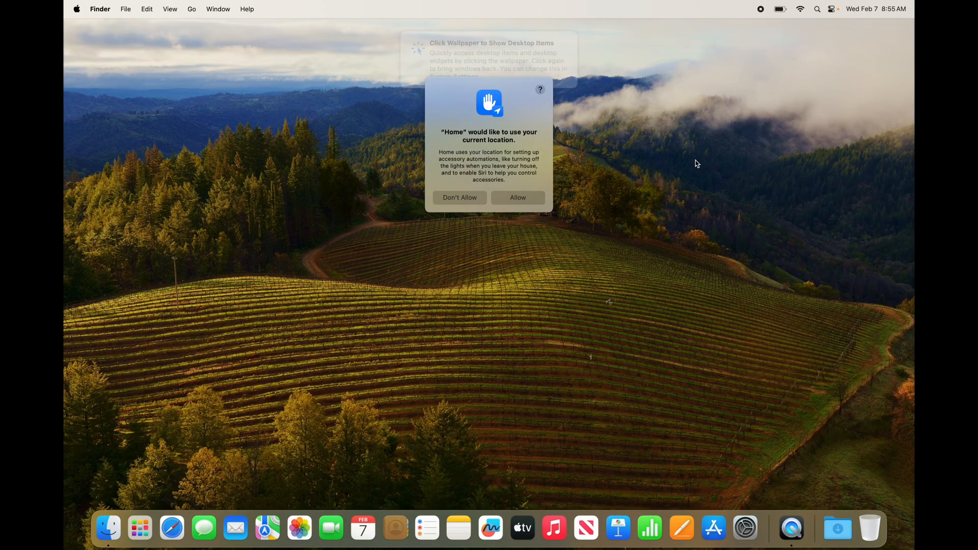
left_click(525, 229)
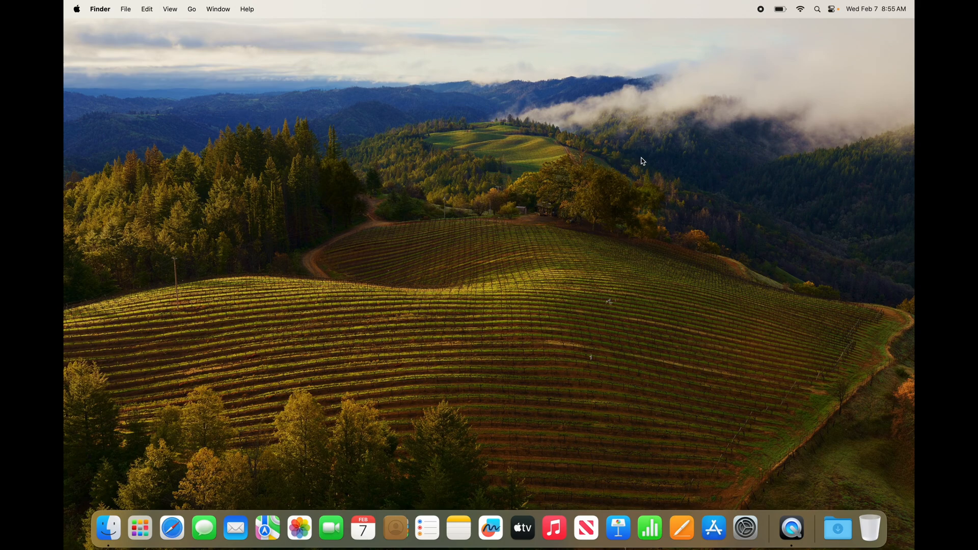
- Move the Weather and Reminders widgets from Notification Center onto the desktop, with Reminders directly below Weather
left_click(880, 9)
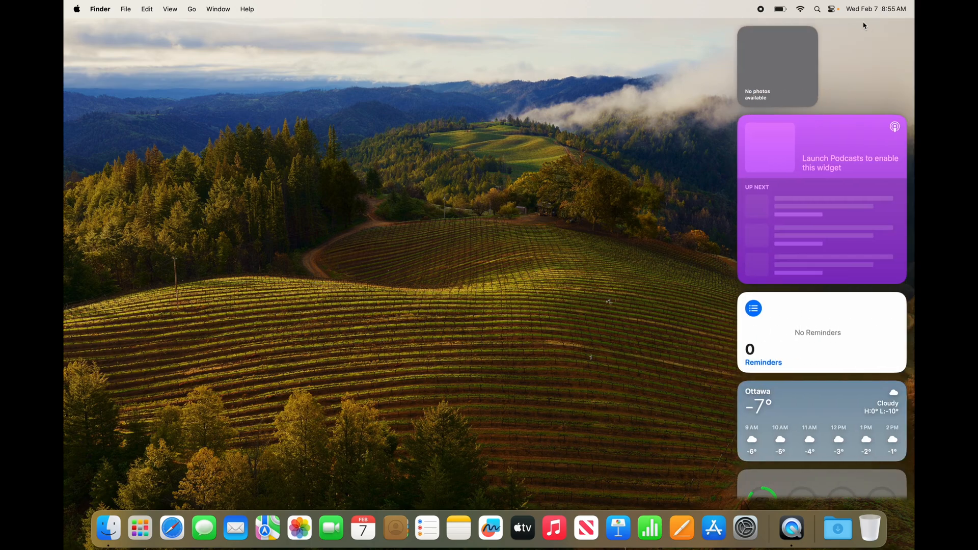
scroll(851, 343, "down", 3)
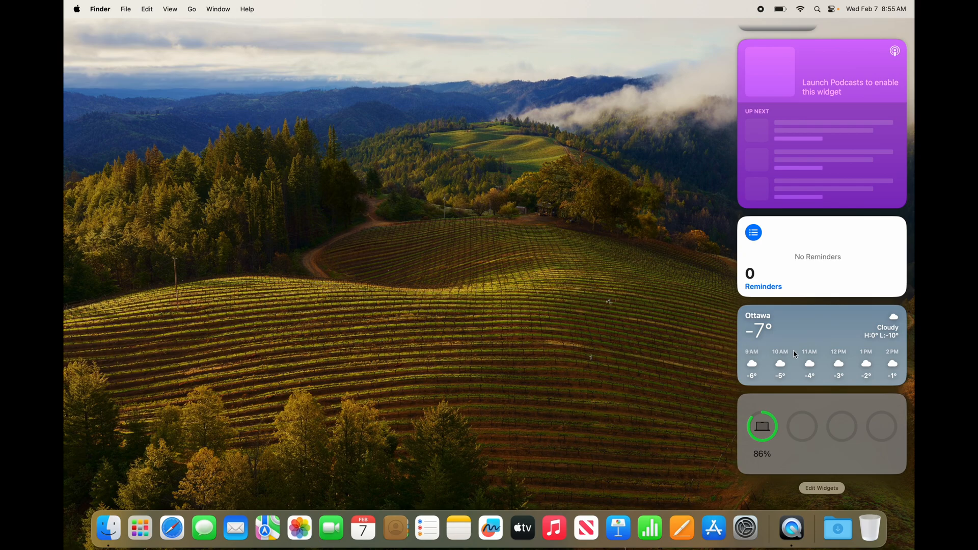
left_click_drag(826, 347, 468, 114)
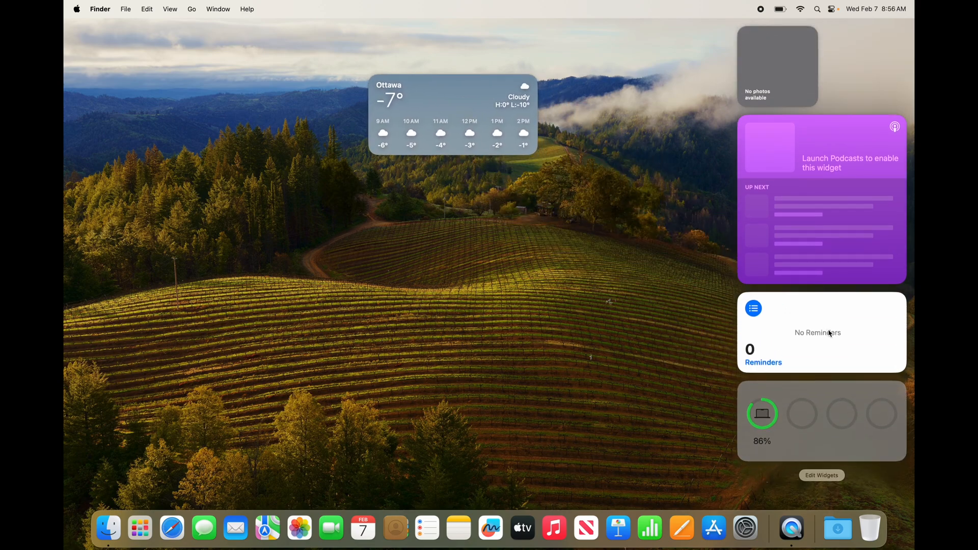
left_click_drag(830, 334, 486, 231)
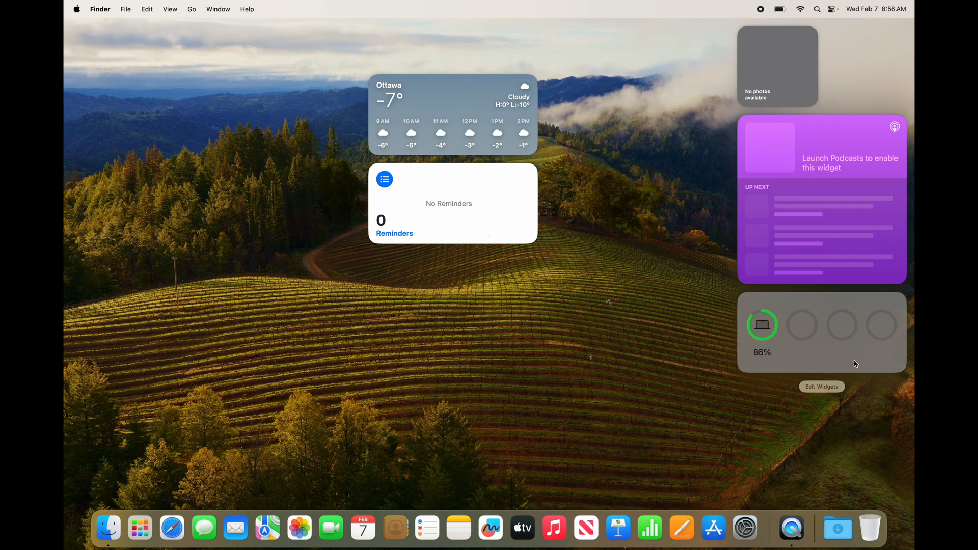
- Add the suggested analog Clock widget to Notification Center below the Batteries widget and close the widget gallery
left_click(823, 387)
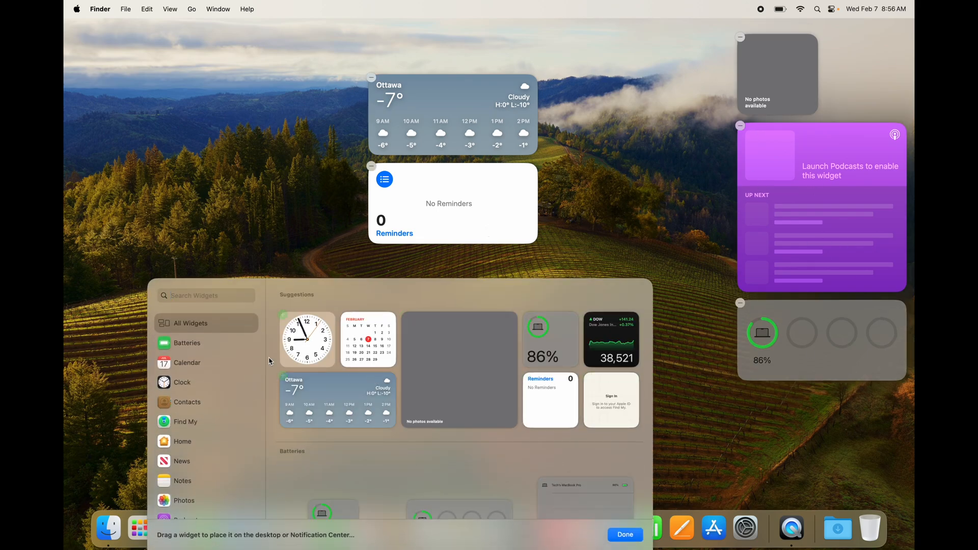
mouse_move(304, 341)
left_click_drag(303, 343, 767, 424)
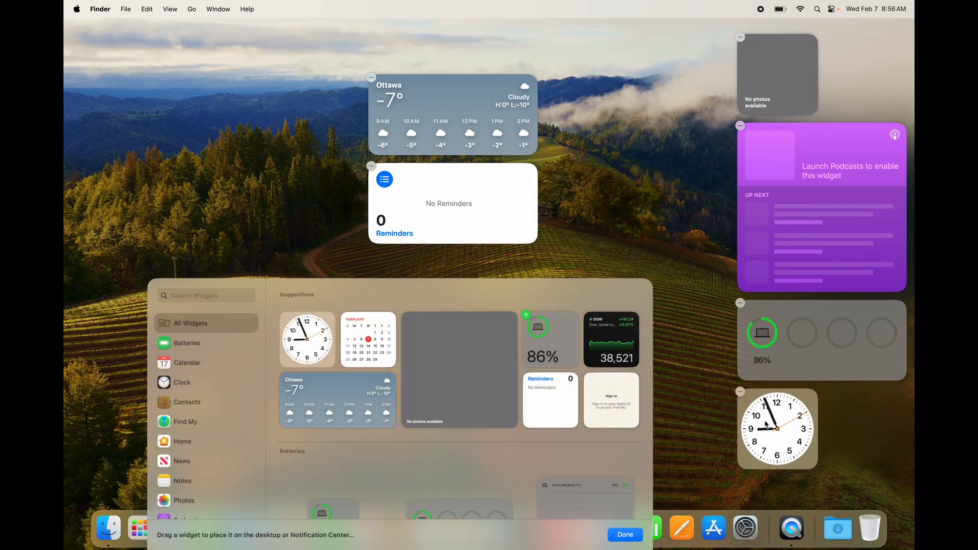
left_click(711, 341)
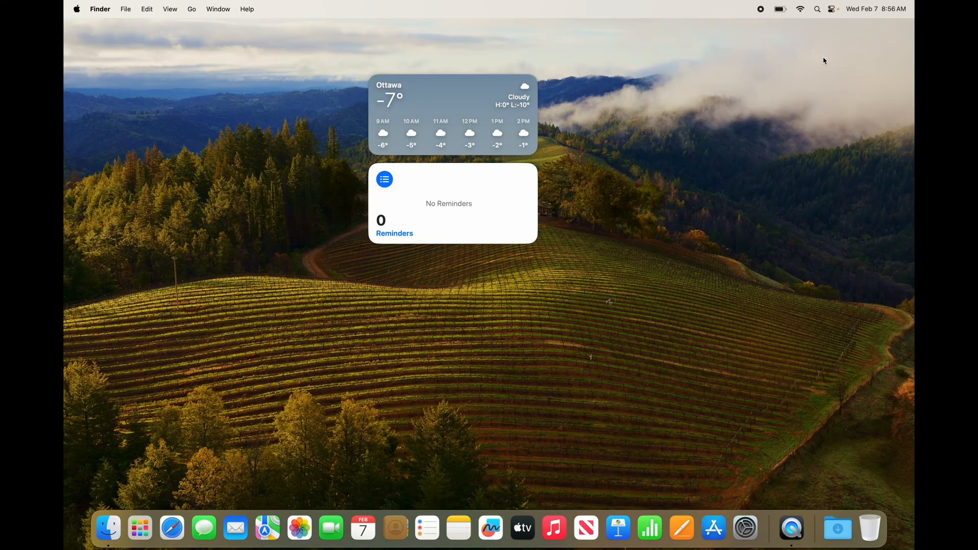
- Move the Clock widget from Notification Center onto the desktop beside the Weather widget and close Notification Center
left_click(901, 10)
left_click_drag(787, 417, 610, 95)
left_click(686, 179)
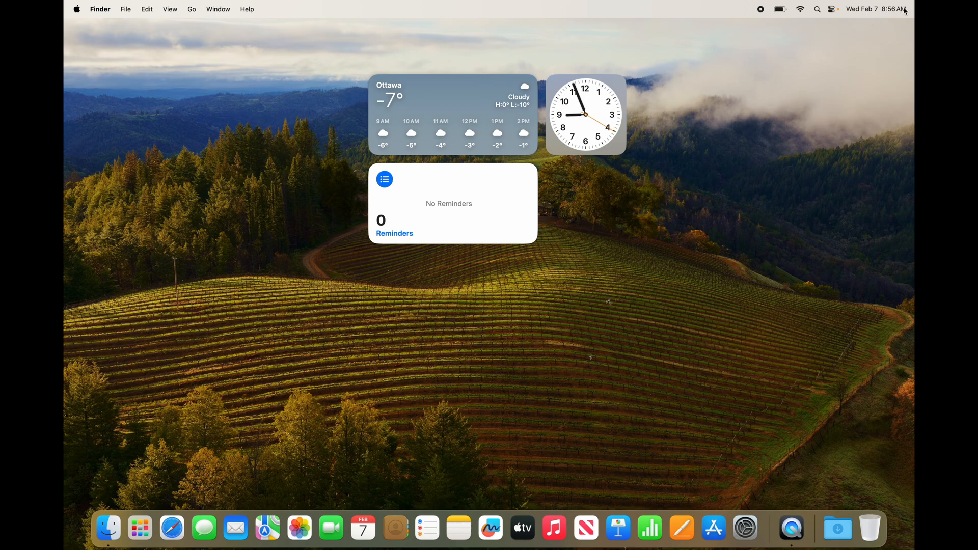
- Line up the Reminders, Weather and Clock widgets in one row along the desktop's upper edge, with Clock outermost
left_click_drag(566, 126, 764, 90)
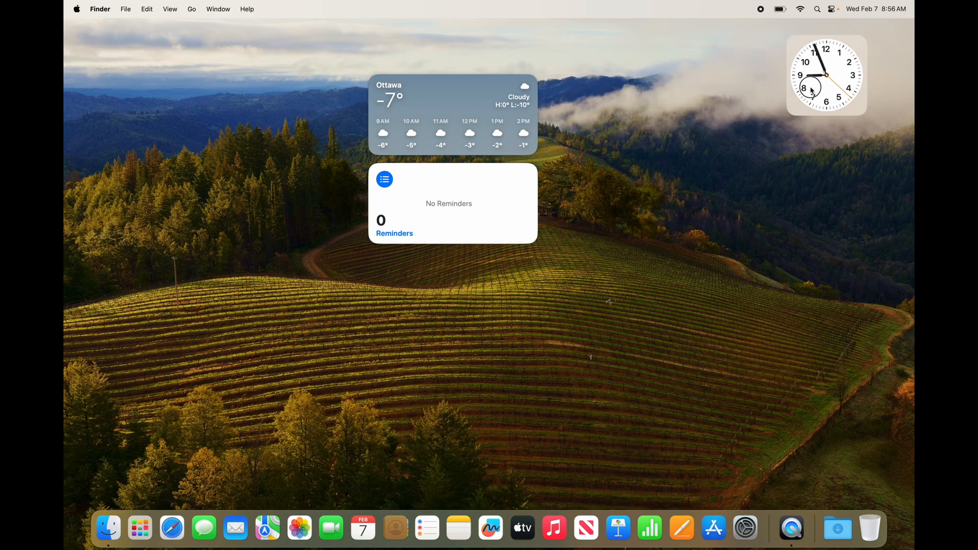
left_click_drag(461, 108, 698, 64)
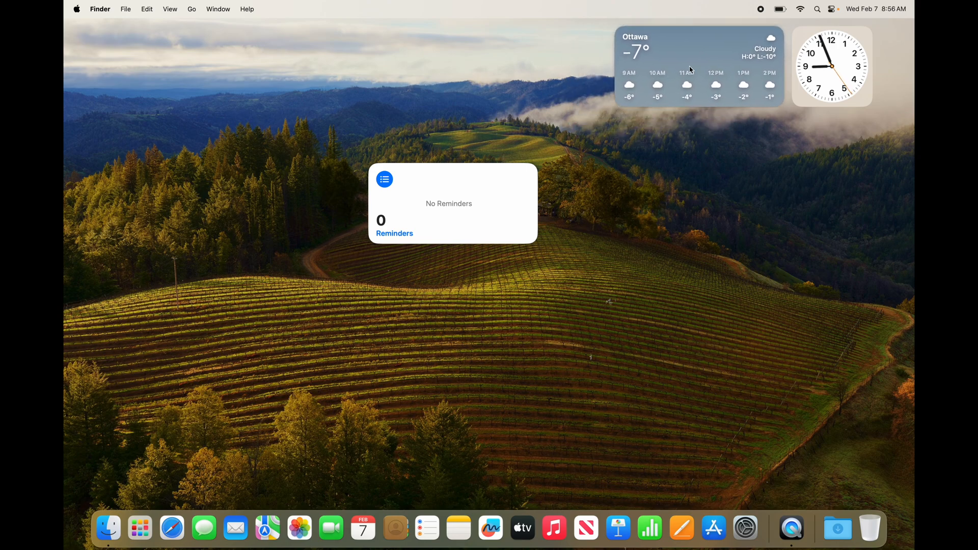
left_click_drag(509, 190, 529, 65)
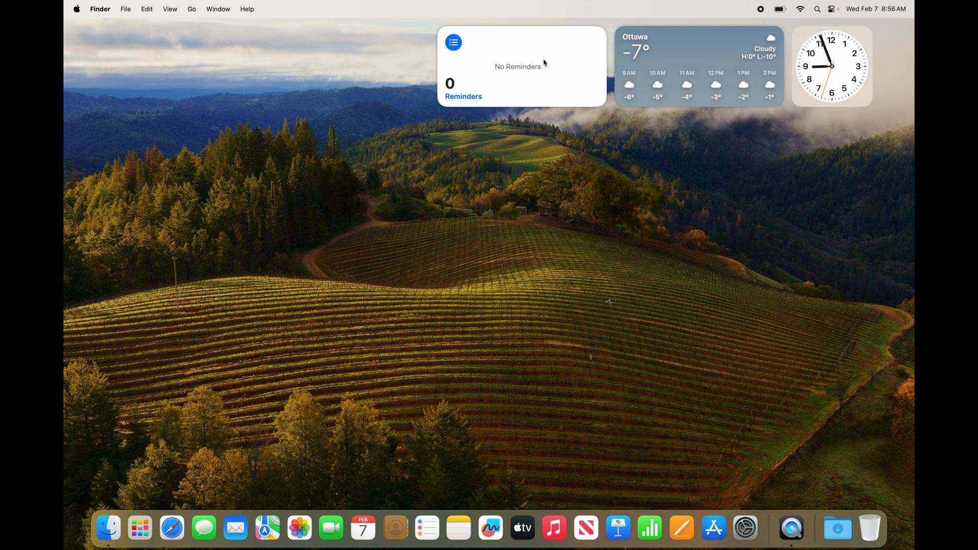
- Rearrange the desktop widgets into a row across the middle of the desktop in the order Clock, Reminders, Weather
left_click_drag(544, 61, 457, 259)
left_click_drag(662, 77, 681, 196)
left_click_drag(825, 75, 305, 258)
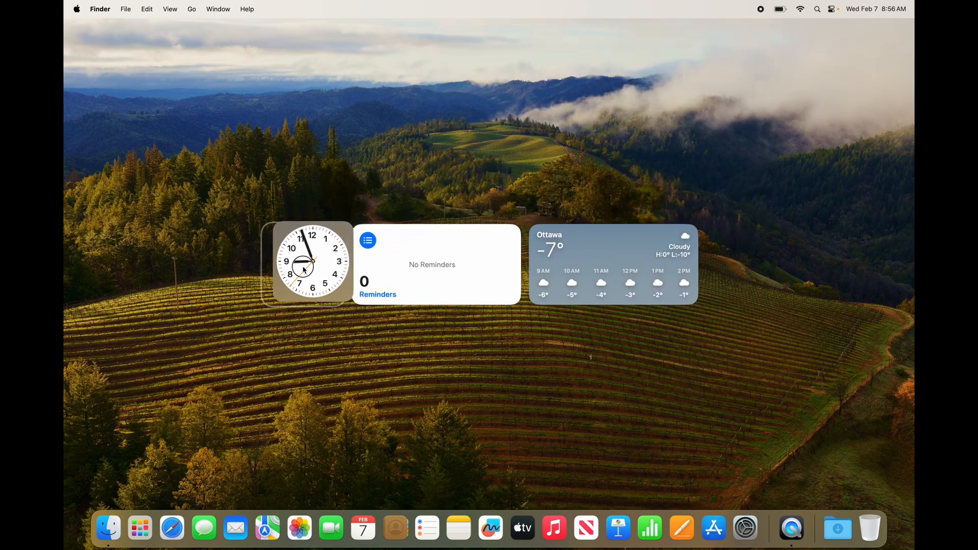
- Open the Weather app from its desktop widget, allow it to use the current location, and close its window
left_click(622, 248)
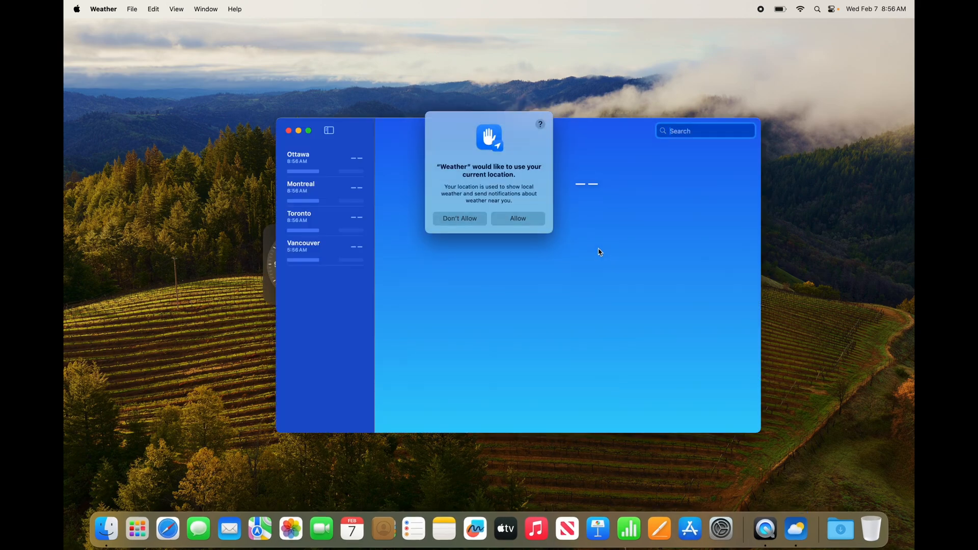
left_click(288, 132)
left_click(530, 226)
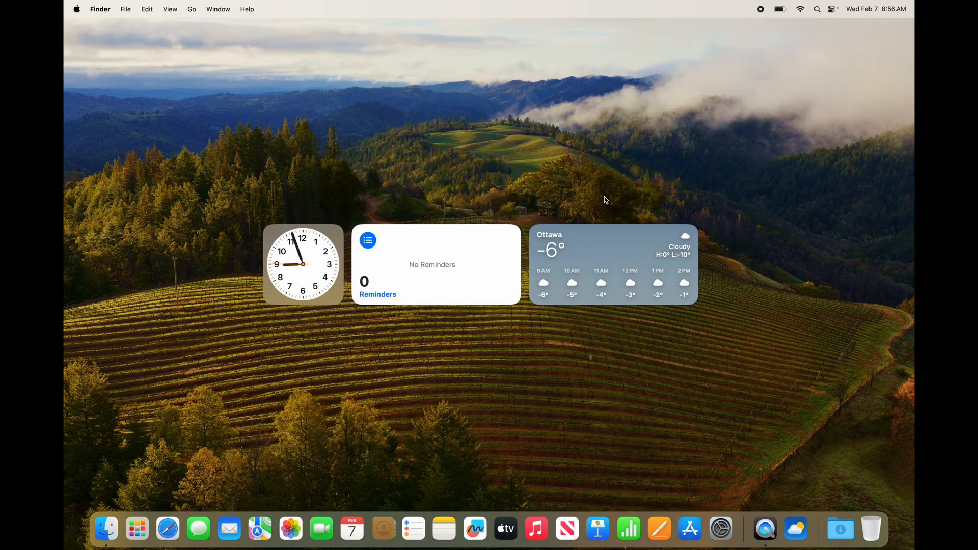
- Remove the Weather, Reminders and Clock widgets from the desktop in widget editing mode
left_click(881, 7)
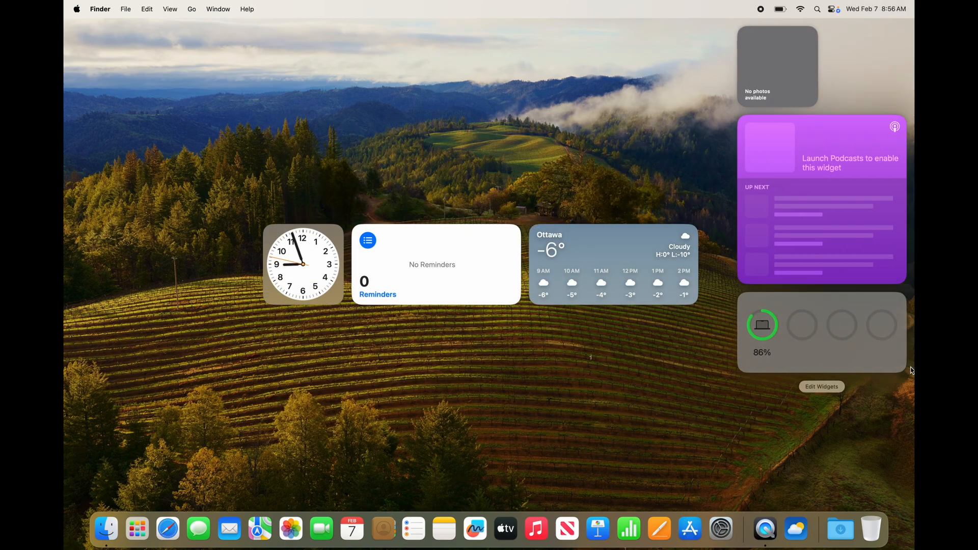
left_click(828, 388)
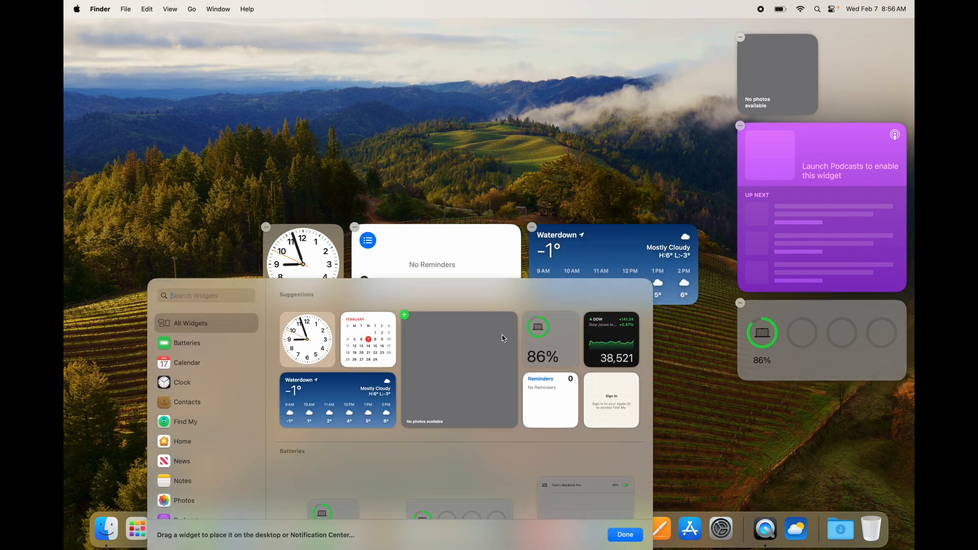
left_click(532, 227)
left_click(355, 228)
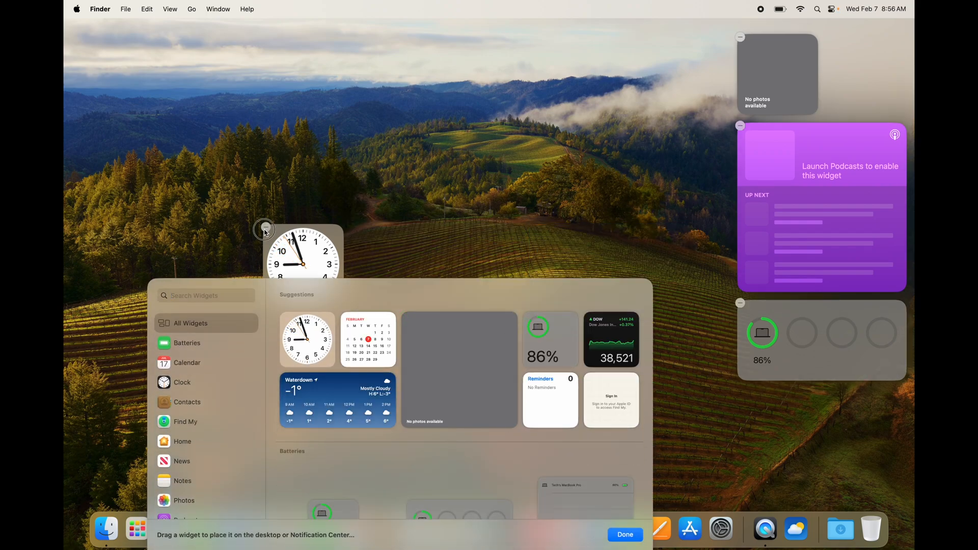
left_click(266, 229)
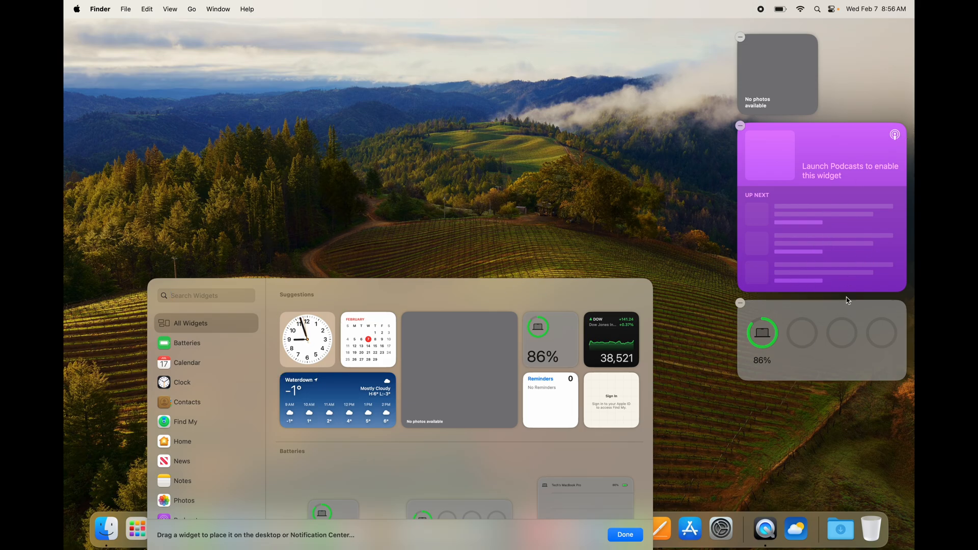
- Close the widget gallery and open Control Center
left_click(600, 139)
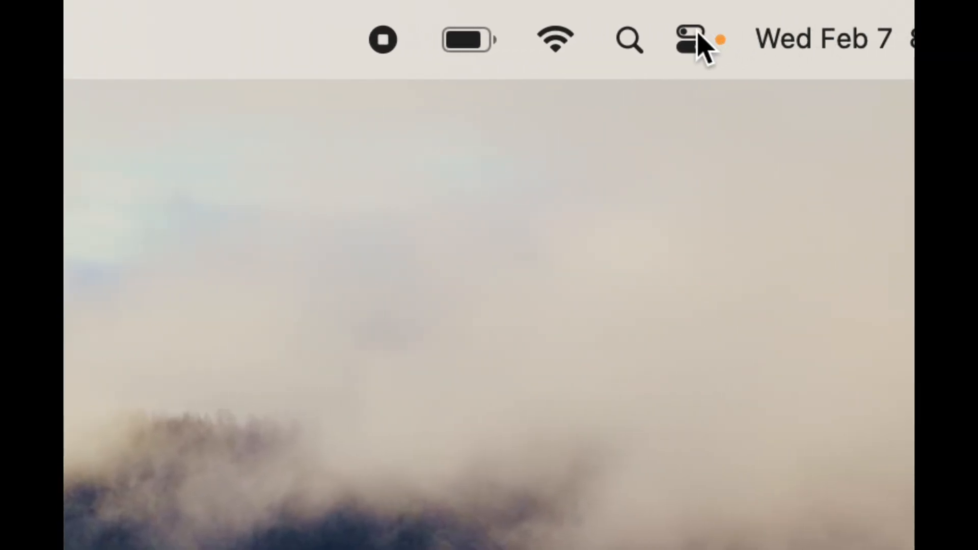
left_click(696, 36)
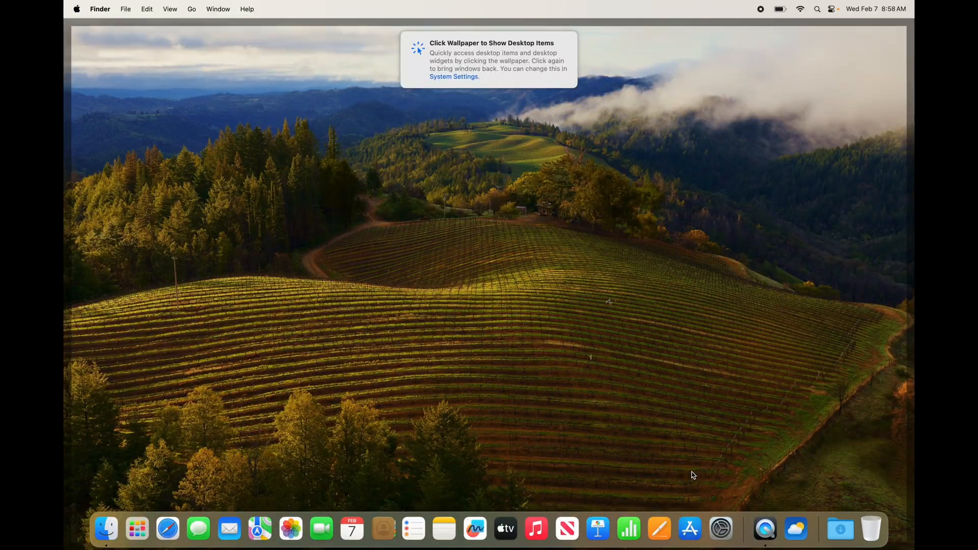
- View the AirDrop location in a new Finder window, reposition the window, and close it
left_click(103, 540)
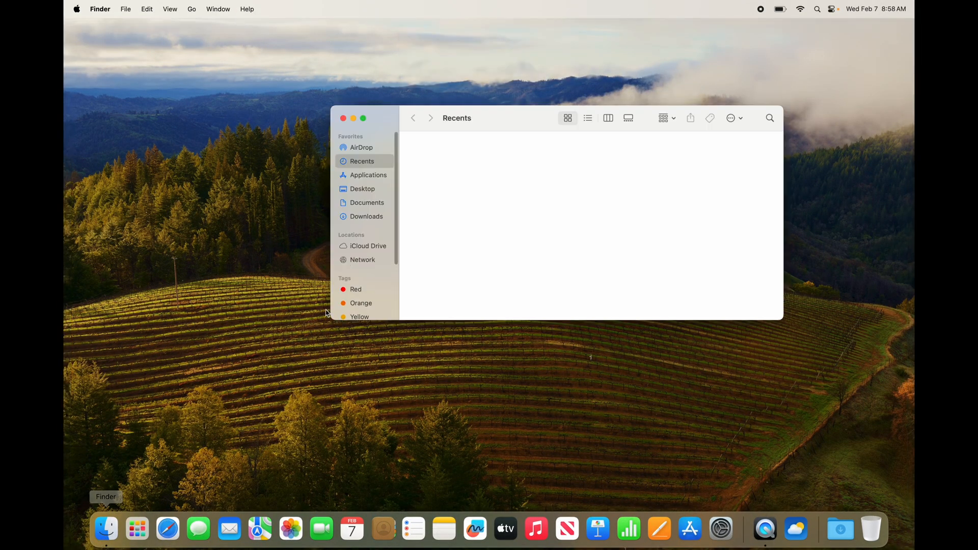
left_click(361, 147)
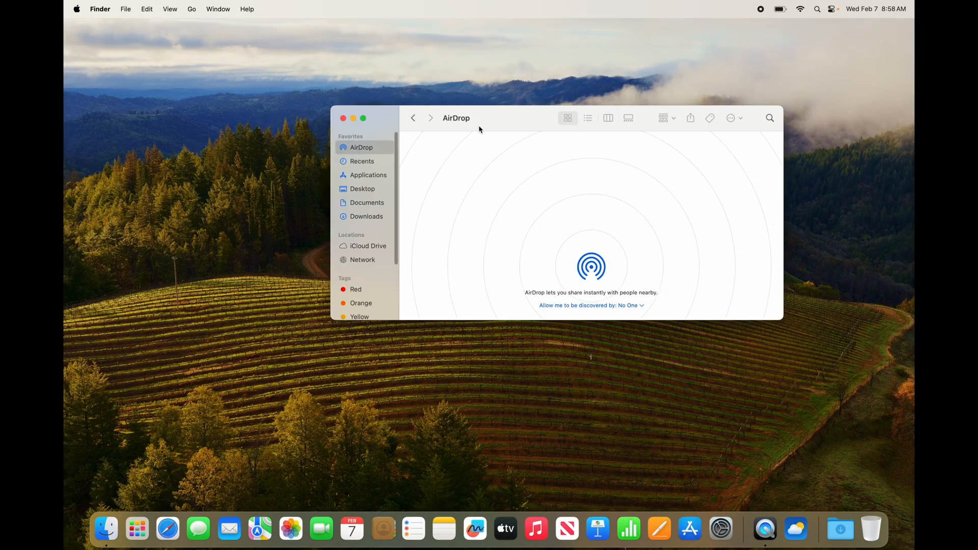
left_click_drag(480, 127, 361, 126)
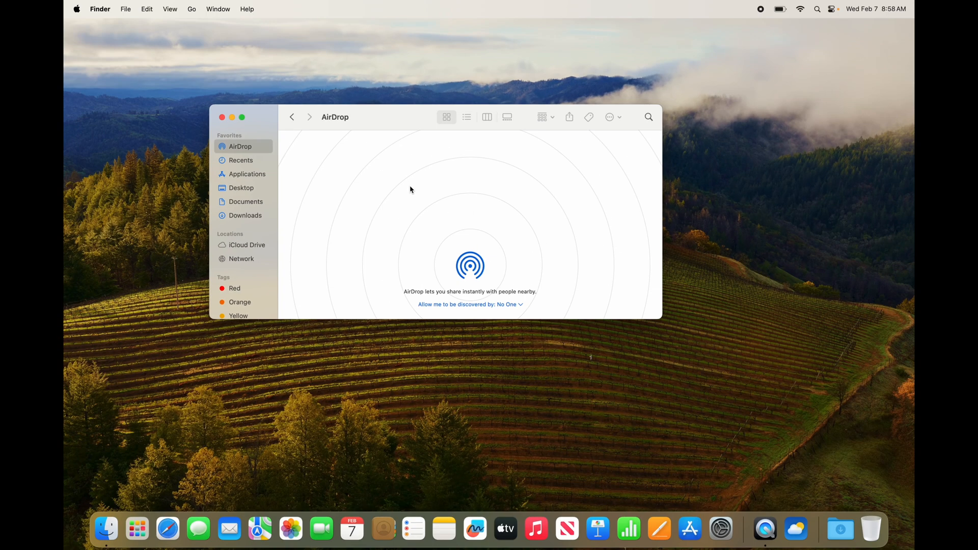
left_click(222, 118)
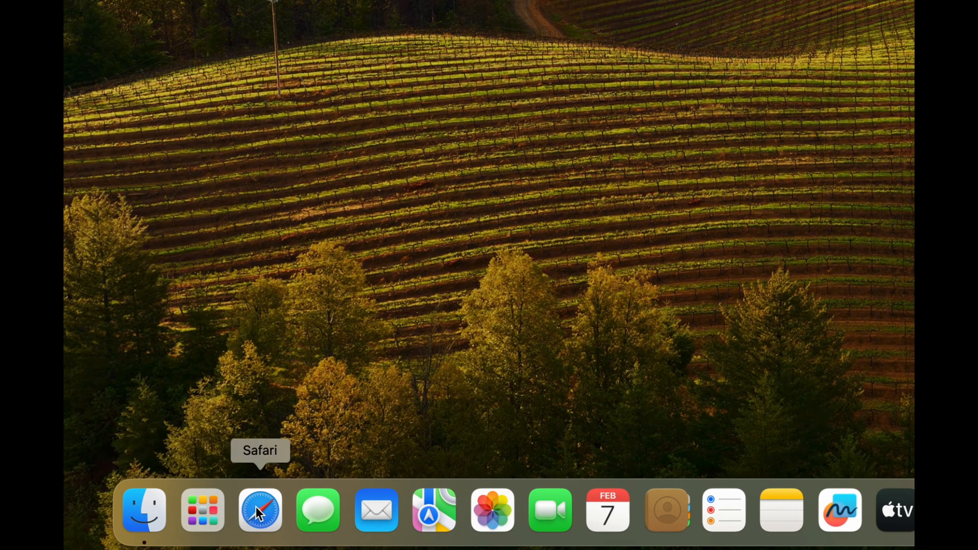
- Open Mail, choose Google as the account provider, and continue to the Google sign-in page in the browser
left_click(370, 515)
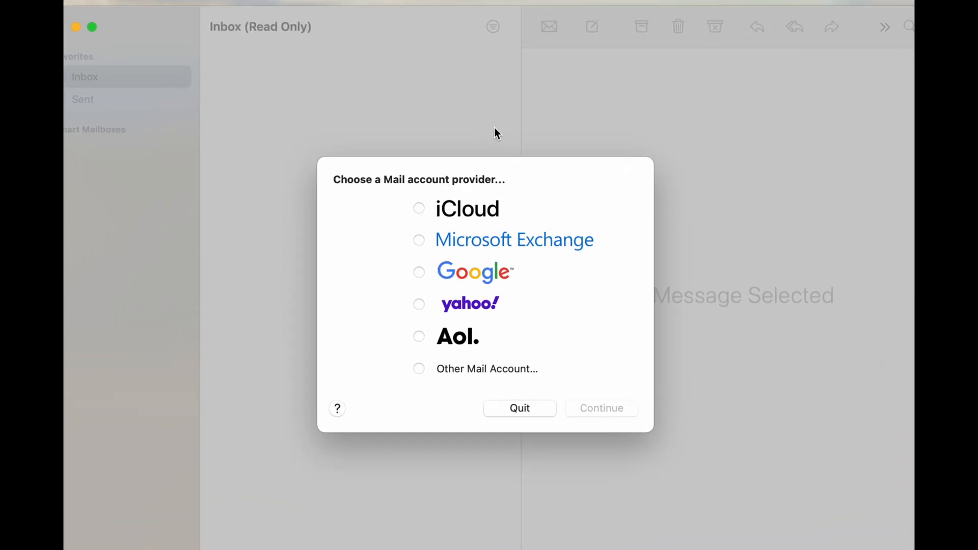
left_click(419, 273)
left_click(607, 409)
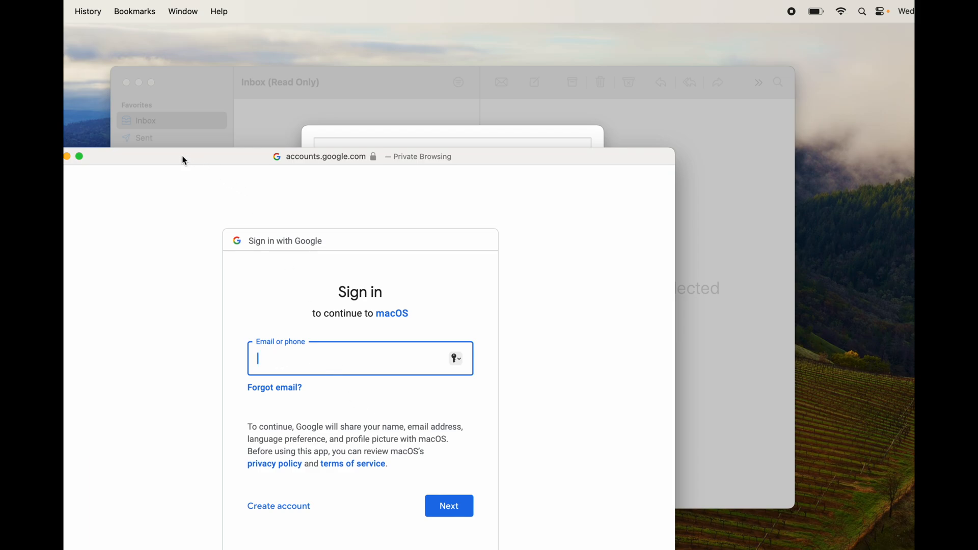
left_click_drag(183, 158, 314, 132)
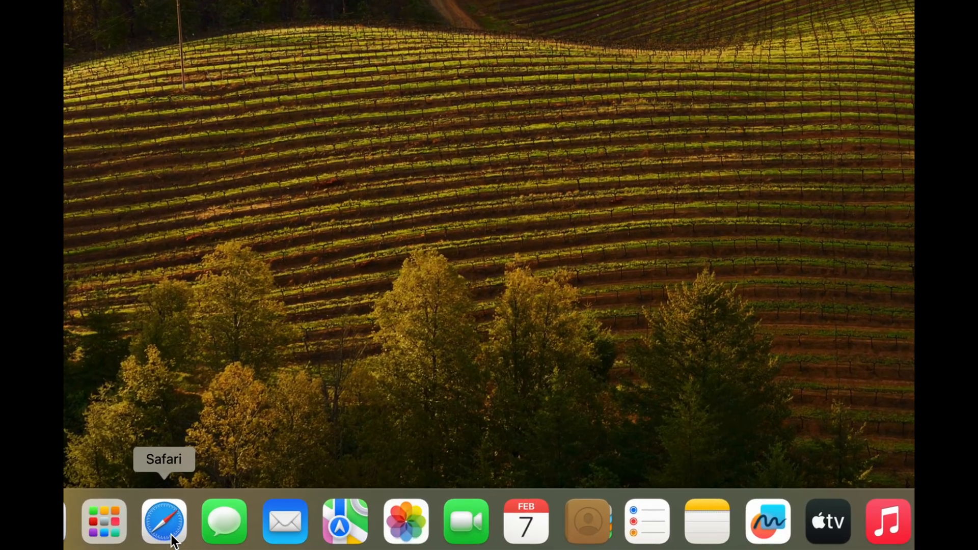
- Open Safari from the desktop
left_click(172, 536)
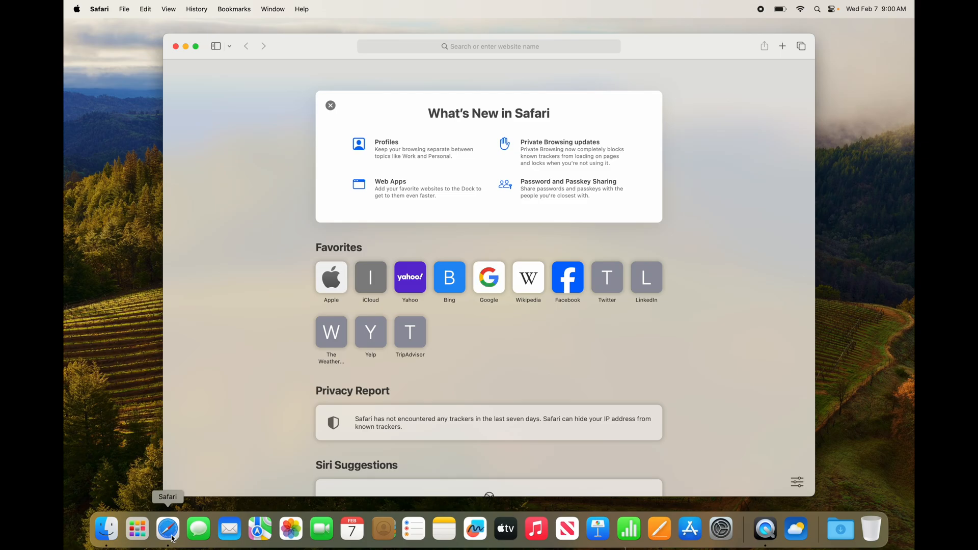
- Search the web for "google chrome" from the Safari address field
left_click(461, 48)
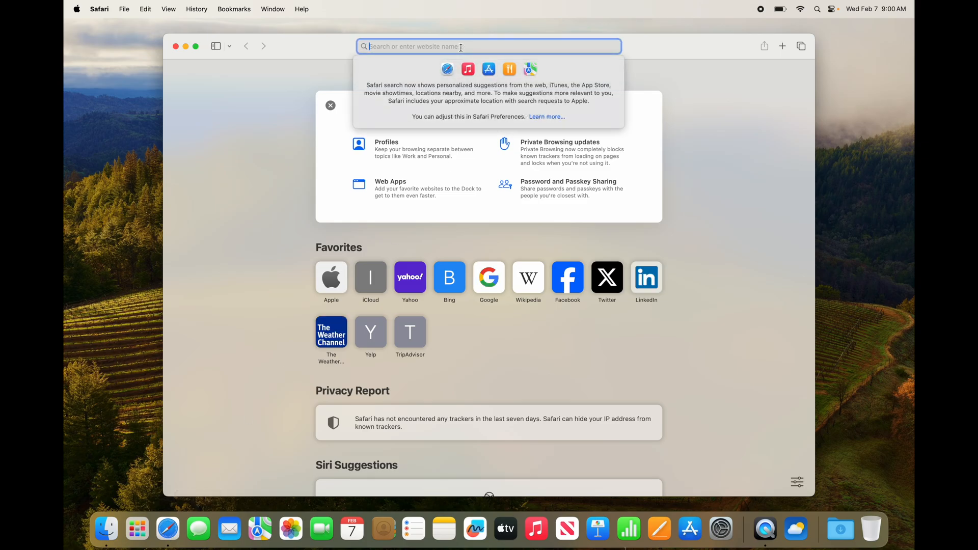
type("google crho")
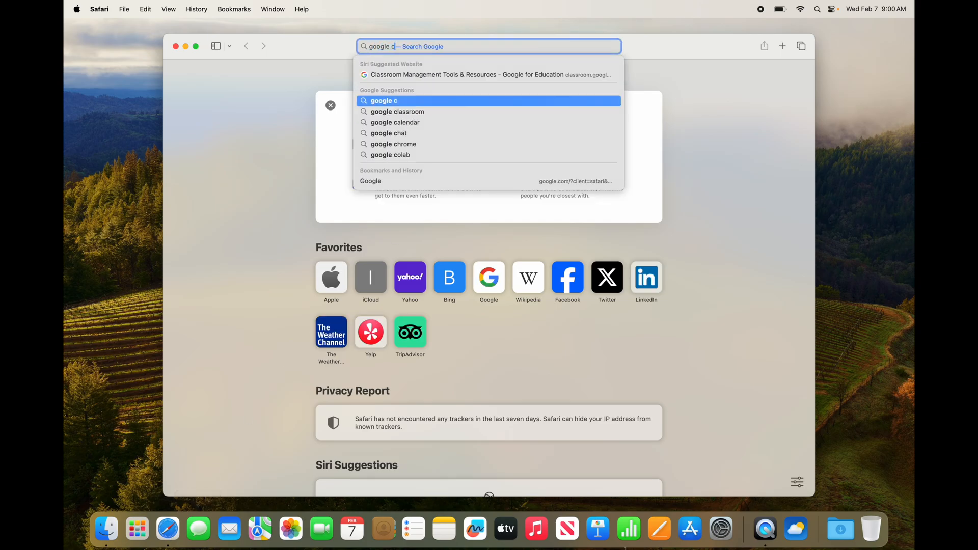
key("BackSpace")
key("BackSpace")
key("BackSpace")
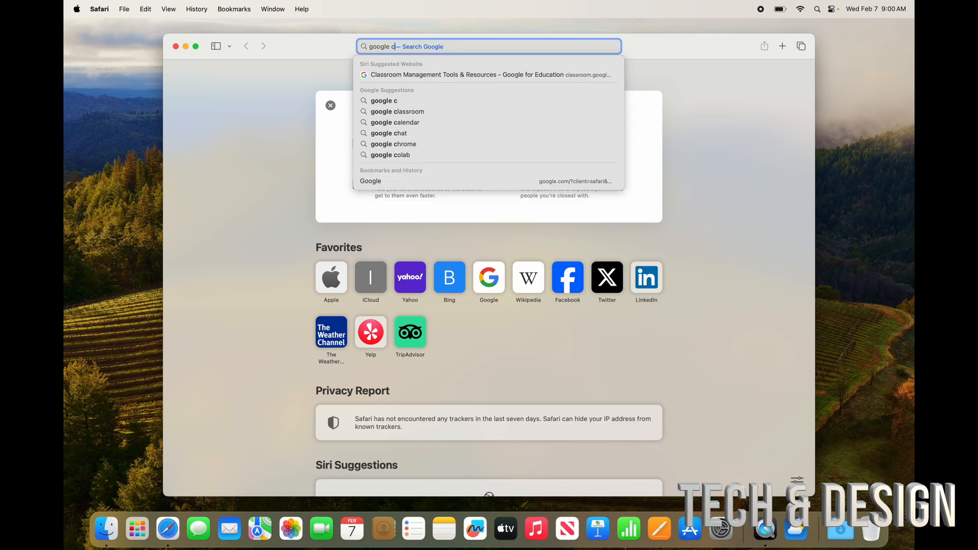
type("hrome")
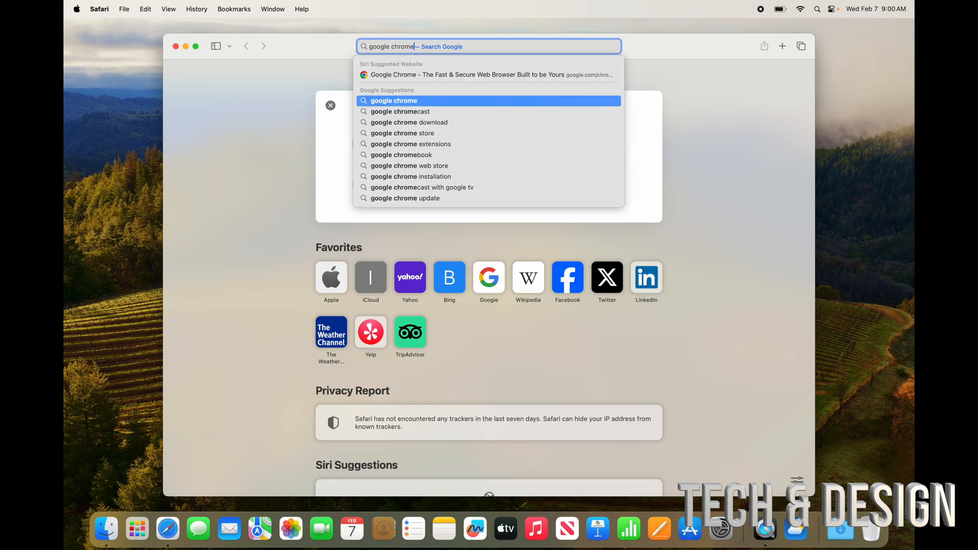
key("Return")
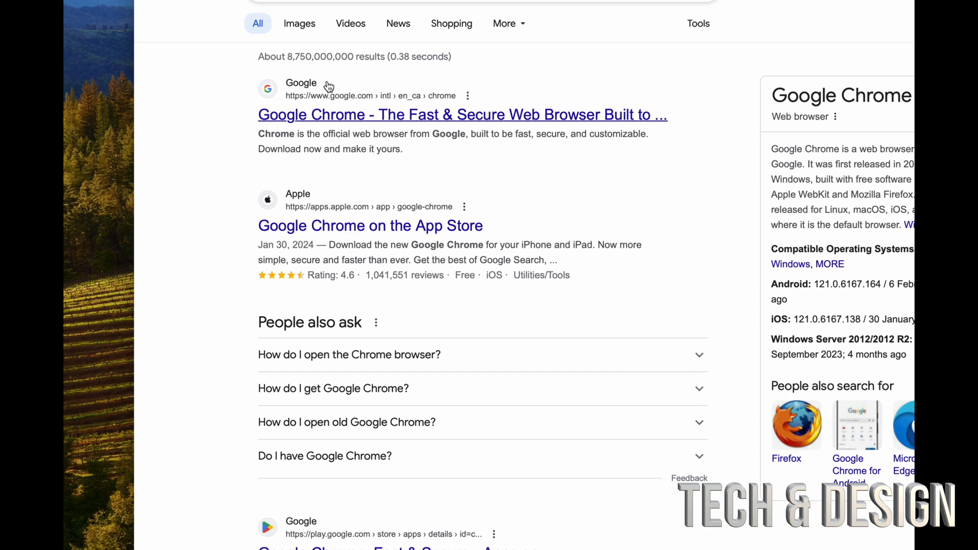
- Open the official Google Chrome result and show the page's full web address
left_click(468, 116)
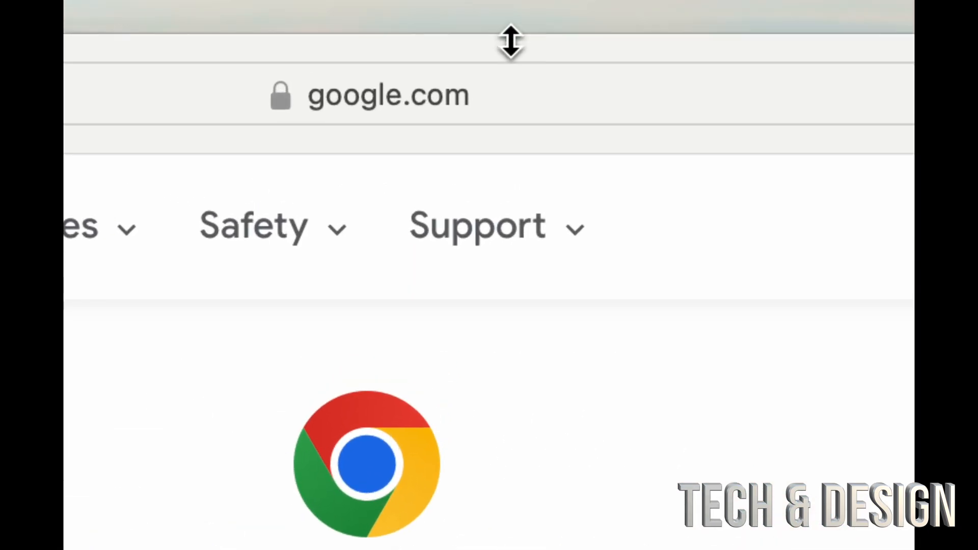
left_click(459, 102)
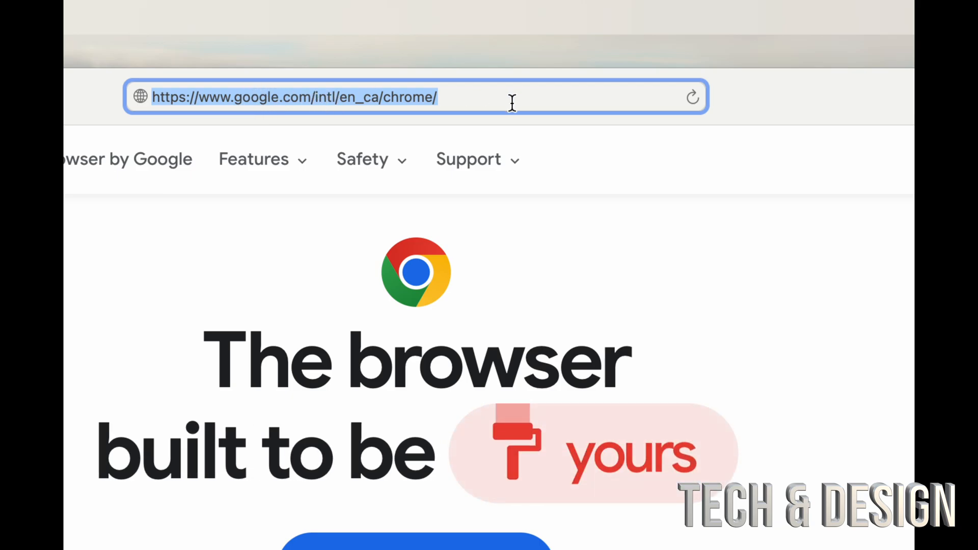
mouse_move(453, 165)
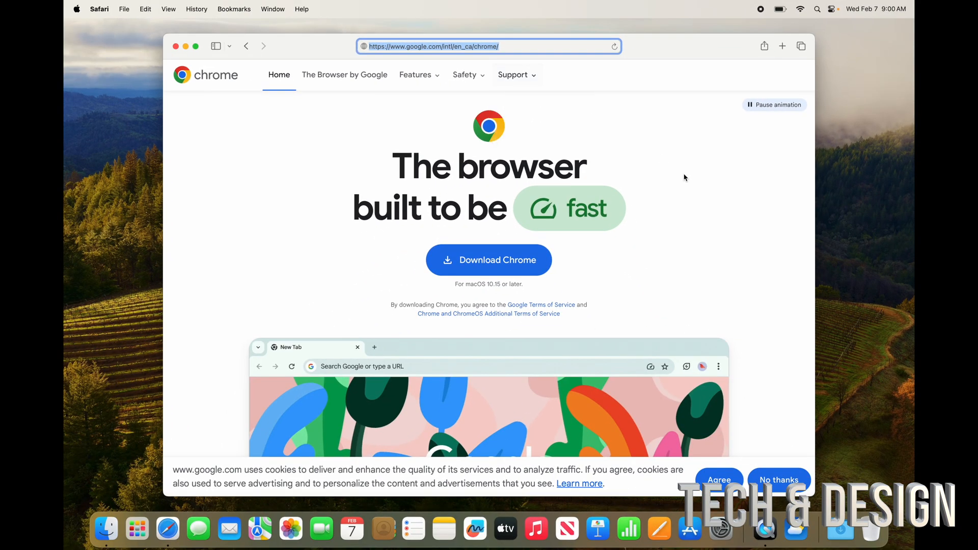
left_click(865, 397)
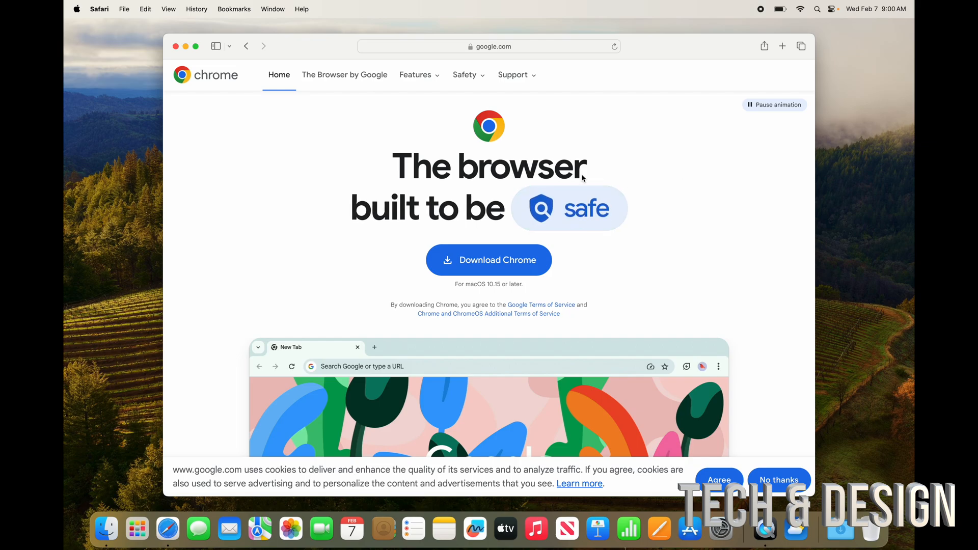
- Return to the Google search results, reposition the browser window, and close it
left_click(246, 46)
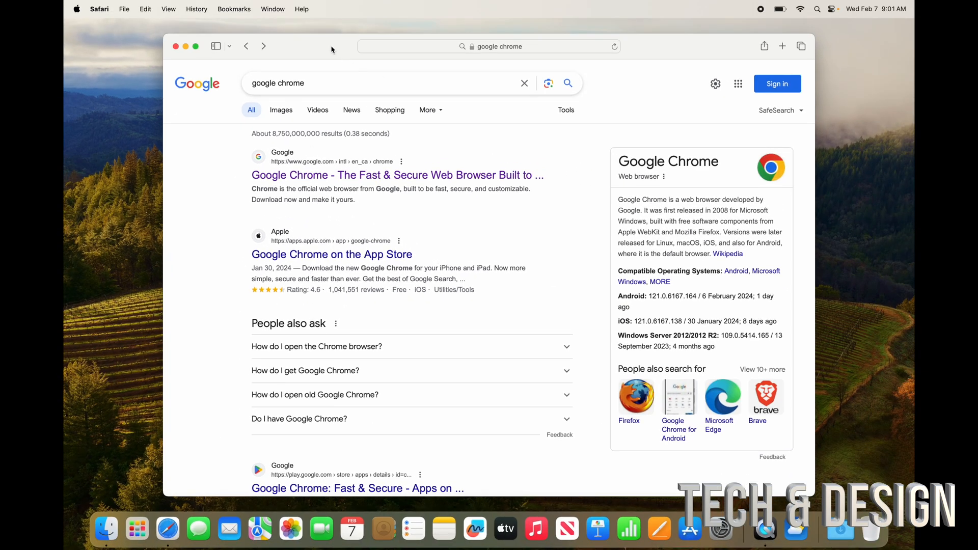
left_click_drag(331, 48, 372, 94)
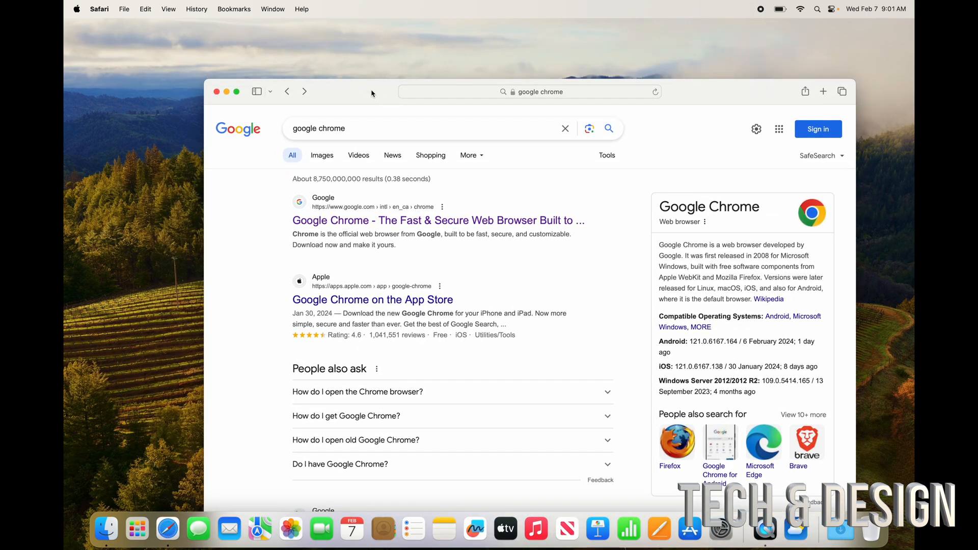
left_click_drag(372, 93, 291, 41)
left_click(338, 74)
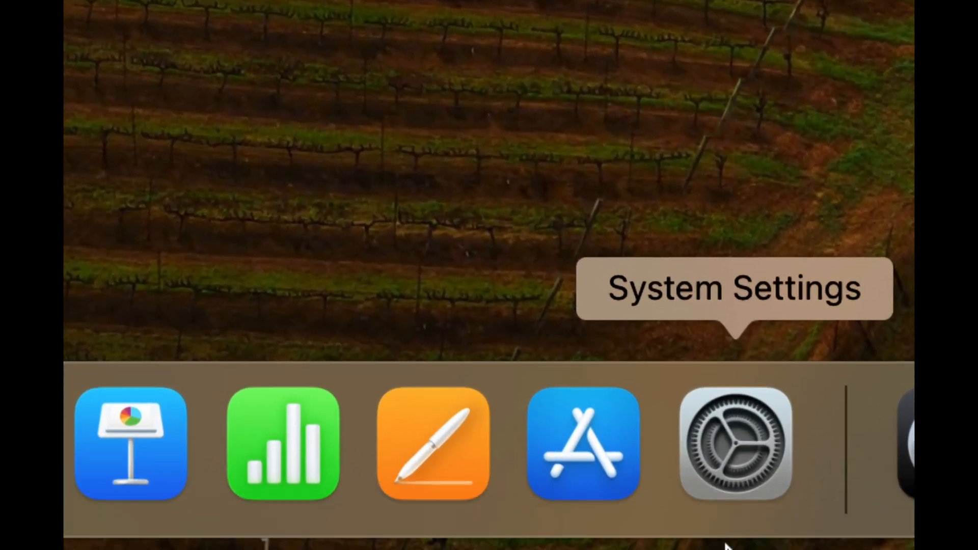
- Open System Settings, search for "dock", and show the Desktop & Dock settings
left_click(733, 490)
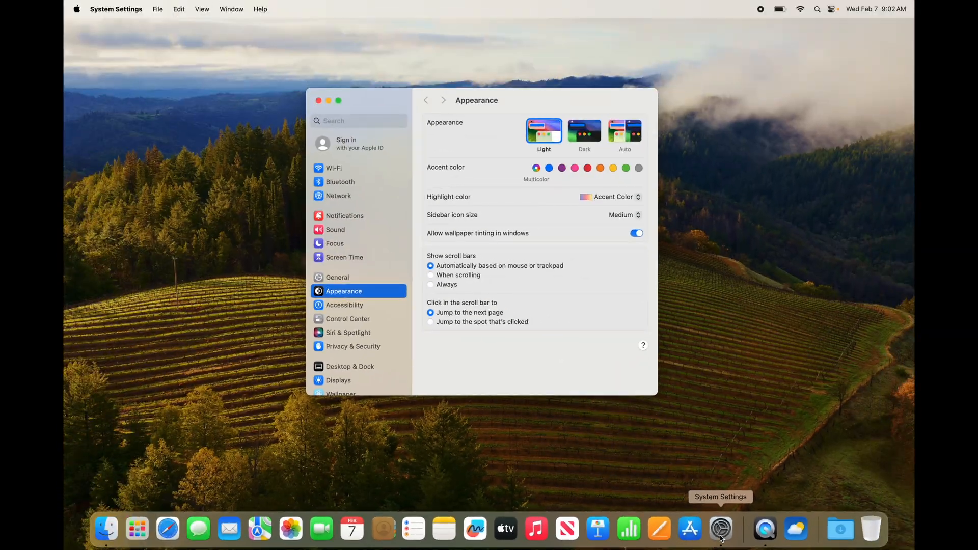
left_click(351, 121)
type("dock")
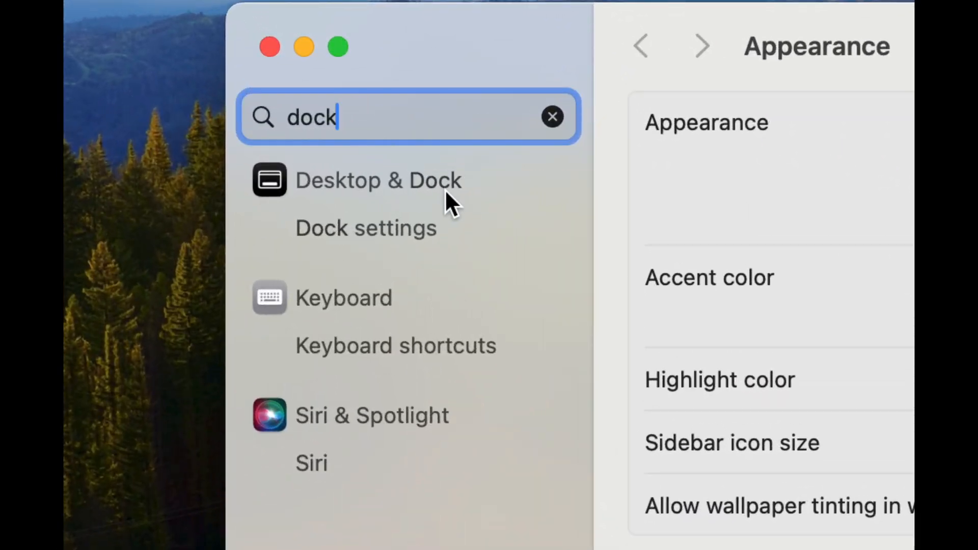
left_click(389, 189)
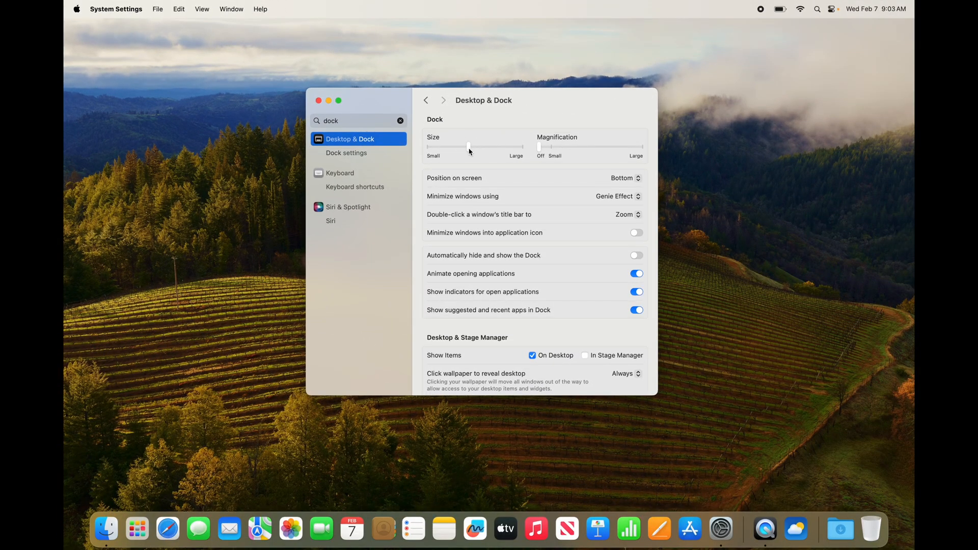
- Adjust the Dock's size, turn on its magnification and automatic hiding, and close System Settings
mouse_move(469, 151)
left_mouse_down()
mouse_move(523, 149)
mouse_move(433, 148)
mouse_move(470, 149)
mouse_move(417, 158)
mouse_move(476, 155)
left_mouse_up()
left_click_drag(542, 152, 555, 151)
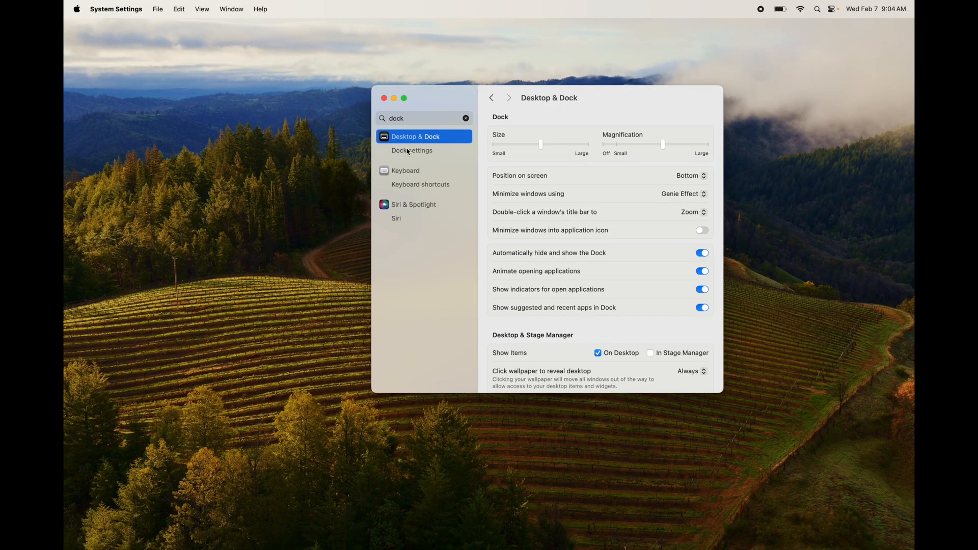
left_click(384, 98)
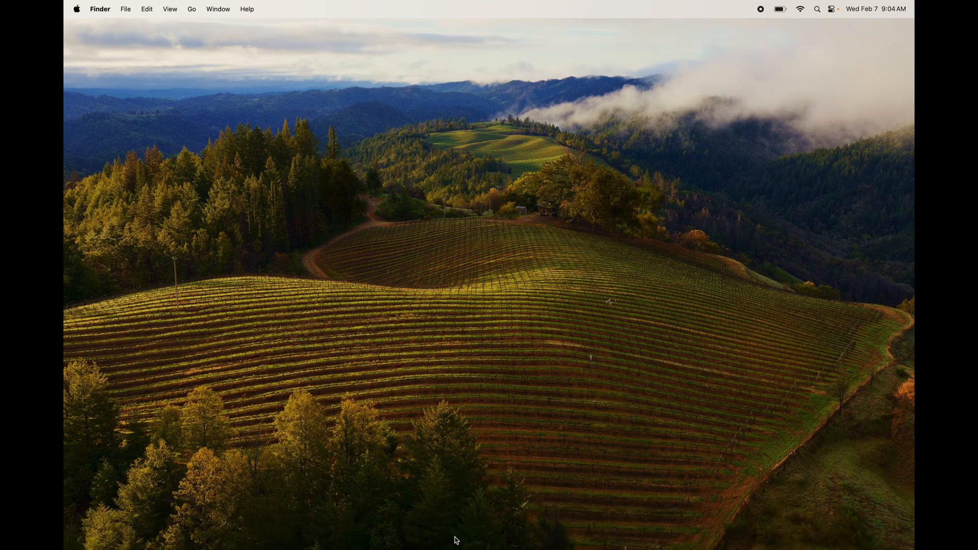
- Reveal the hidden Dock and remove the News app from it
mouse_move(448, 548)
mouse_move(535, 548)
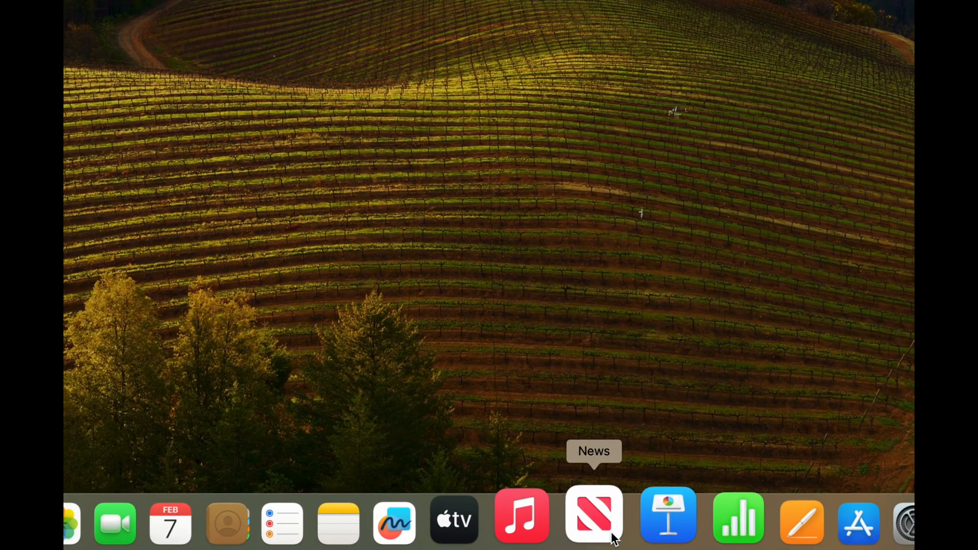
left_click(612, 536)
left_click_drag(614, 538, 580, 265)
mouse_move(576, 546)
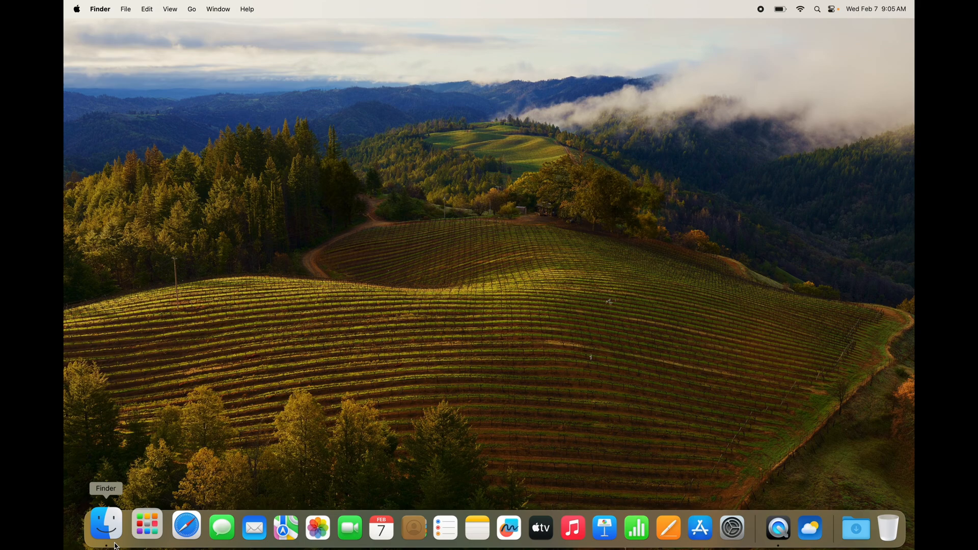
- Open the Applications folder in Finder, reposition and enlarge the window, and look through the installed apps
left_click(117, 546)
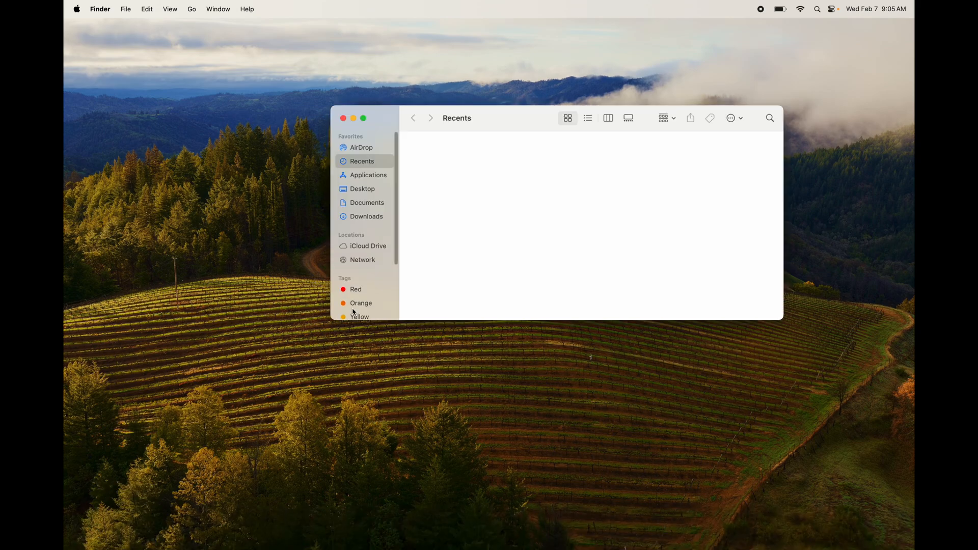
left_click(368, 178)
left_click_drag(499, 118, 434, 96)
scroll(546, 174, "down", 5)
scroll(546, 174, "down", 3)
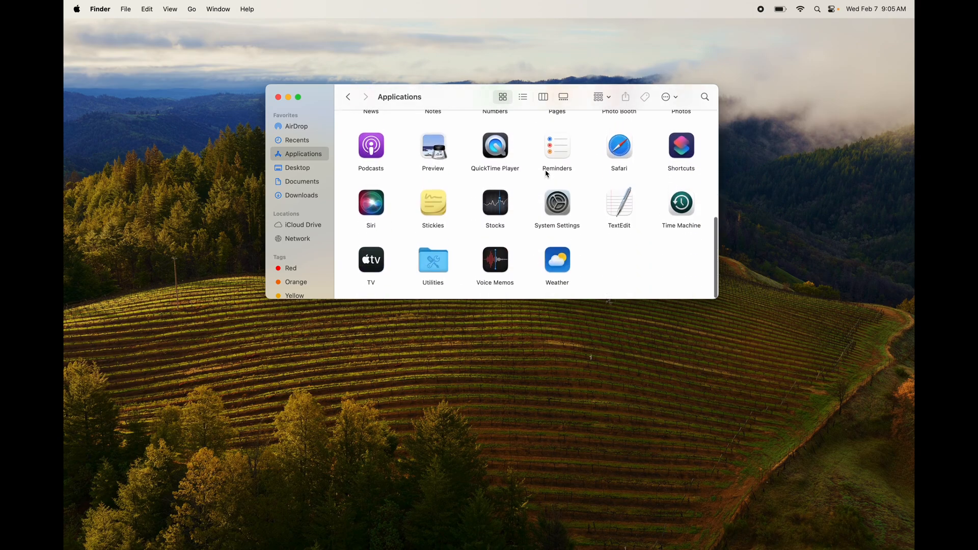
scroll(547, 174, "up", 8)
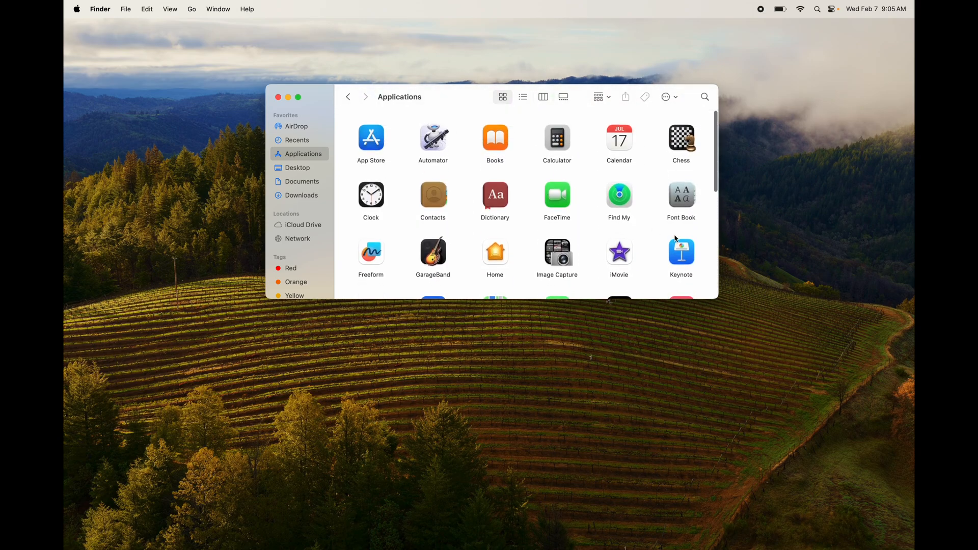
left_click_drag(718, 299, 869, 384)
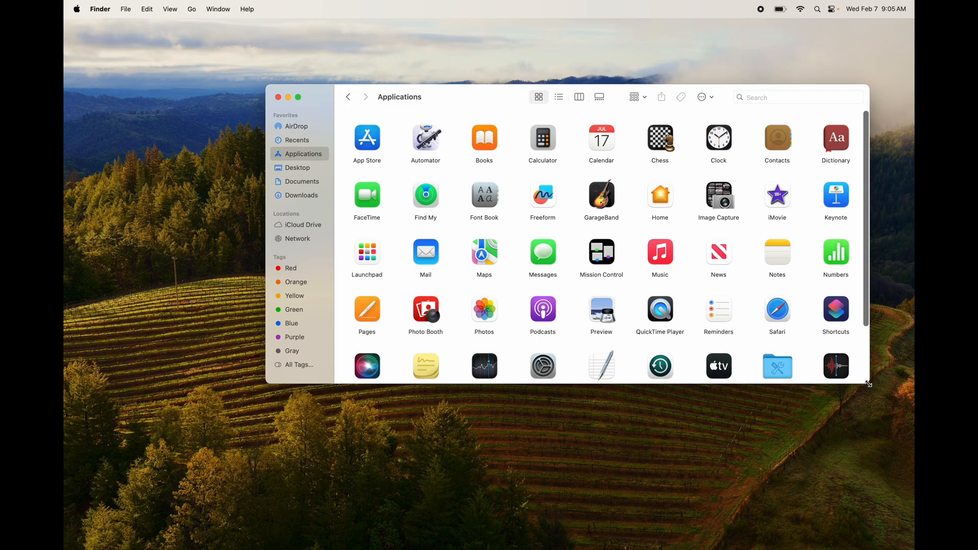
scroll(700, 311, "down", 4)
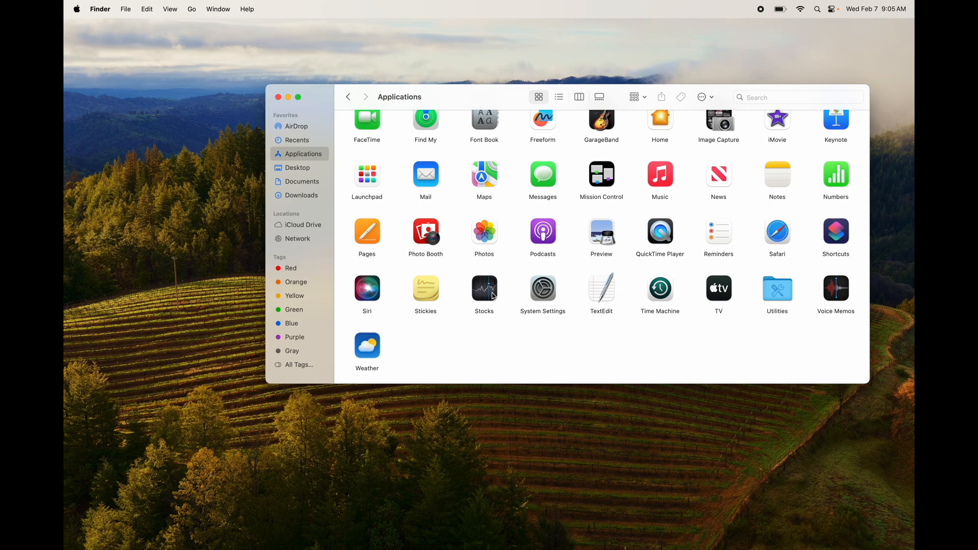
- Add Weather and Voice Memos to the Dock between Freeform and TV, and close the Applications window
left_click_drag(367, 346, 504, 527)
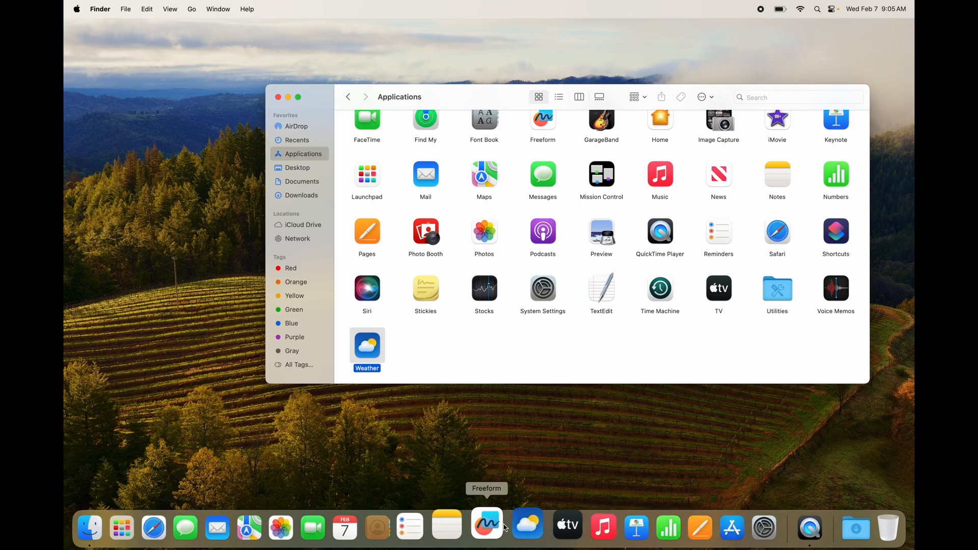
left_click_drag(836, 288, 538, 520)
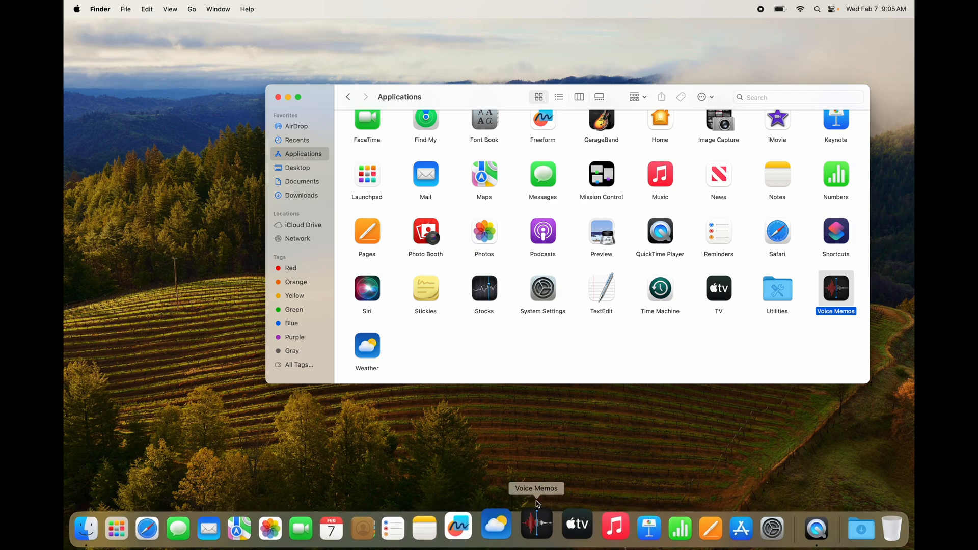
left_click(278, 96)
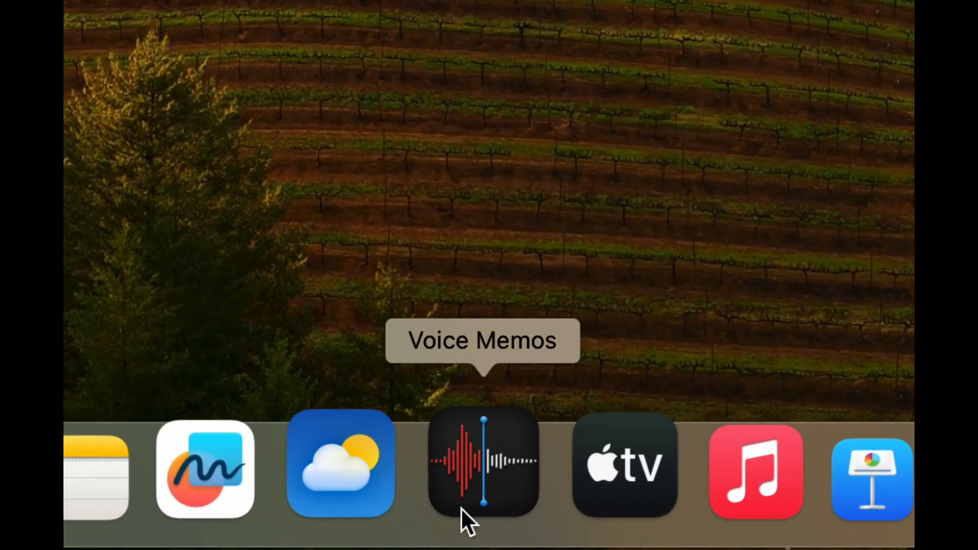
- Remove Voice Memos, Reminders, and one more app next to Reminders from the Dock
left_click_drag(460, 508, 261, 189)
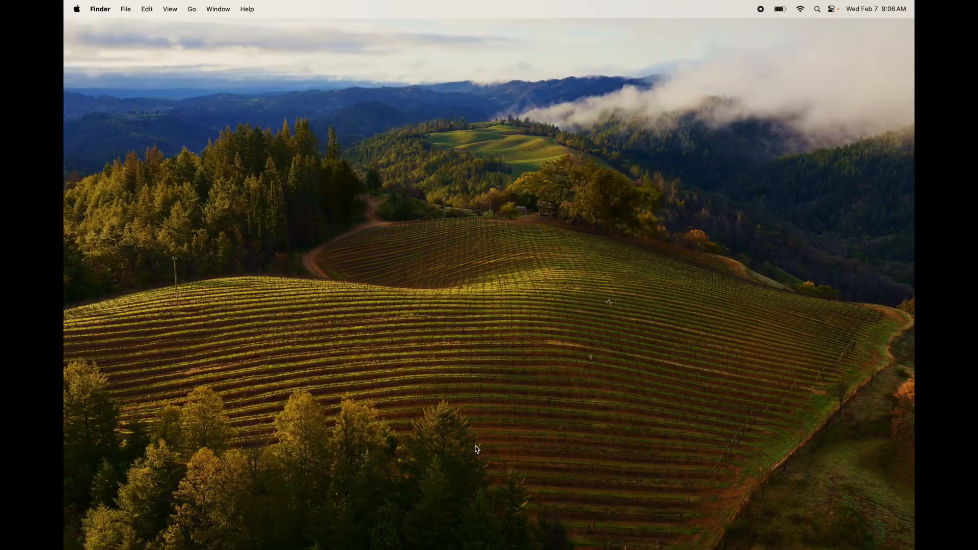
mouse_move(427, 549)
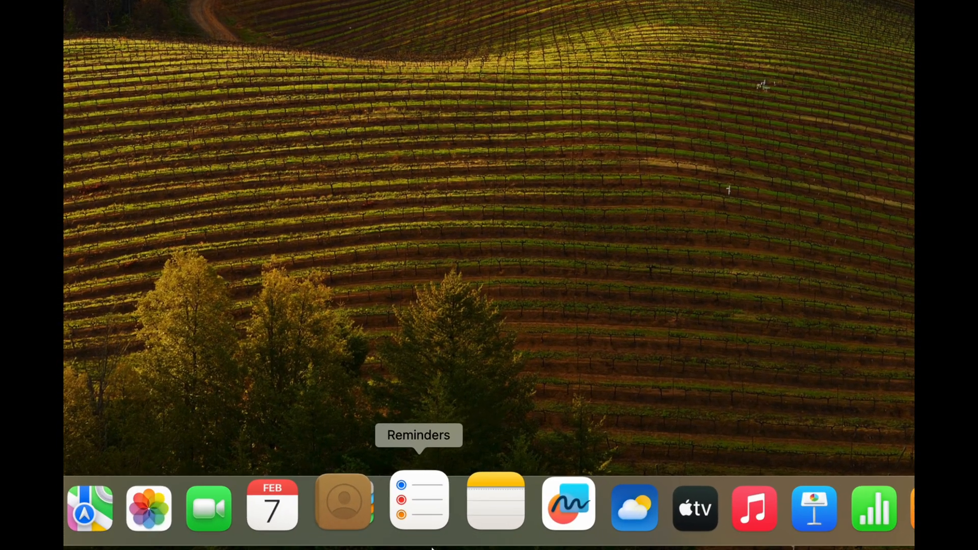
left_click_drag(426, 530, 451, 286)
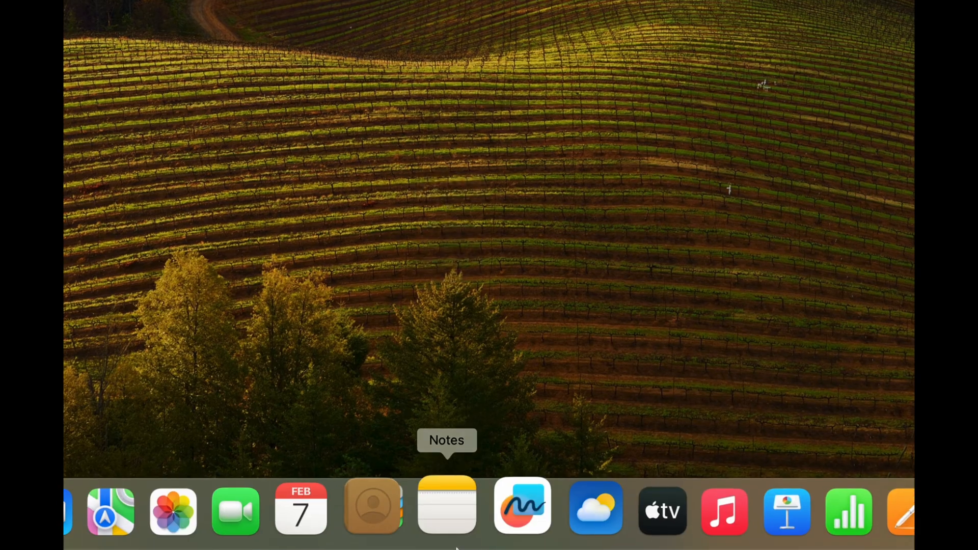
left_click_drag(492, 537, 501, 298)
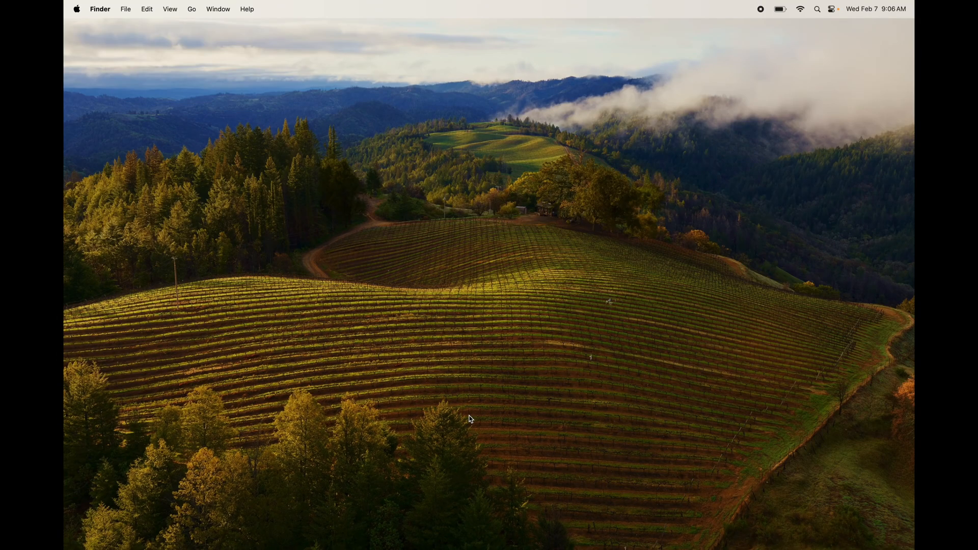
- Move the Keynote app from the Applications folder to the Trash, authorizing the removal with the account password
mouse_move(496, 549)
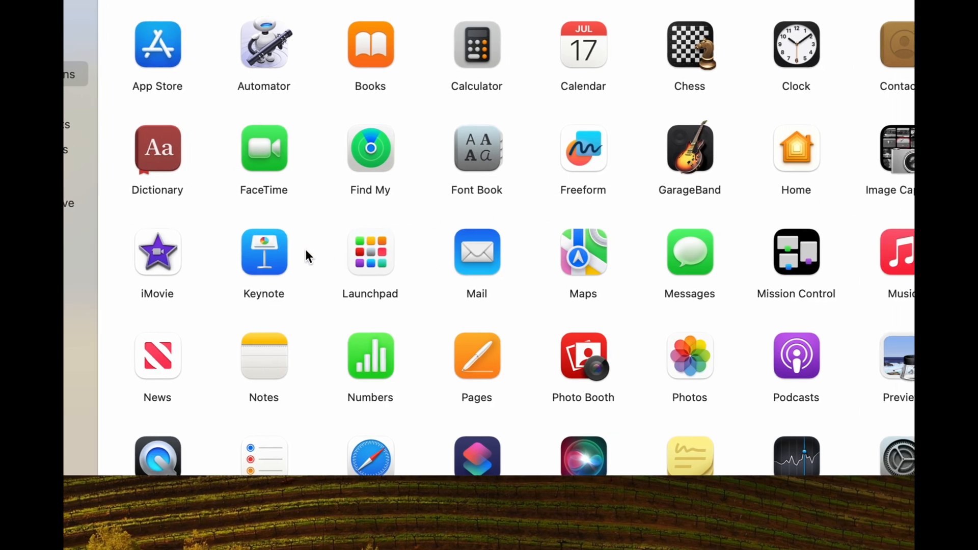
left_click(281, 260)
right_click(281, 260)
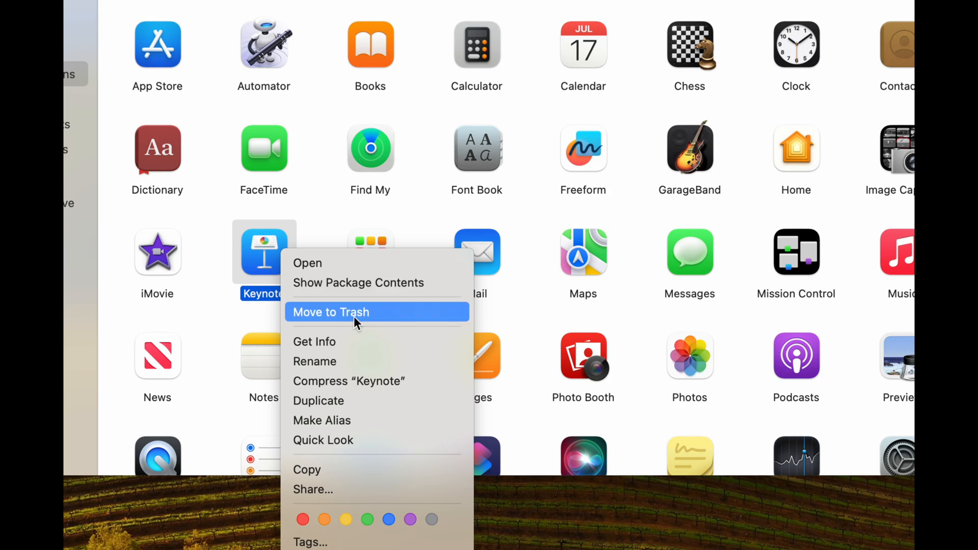
left_click(308, 229)
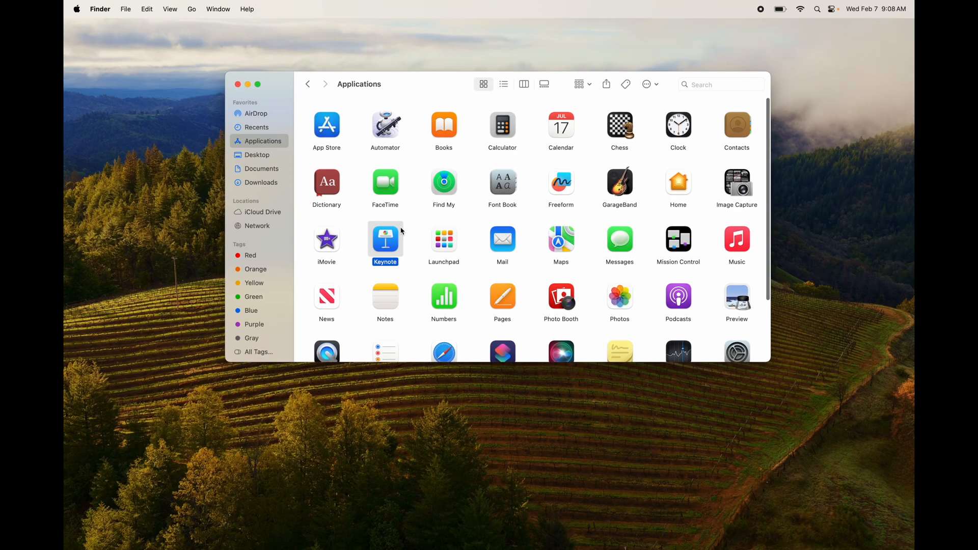
left_click_drag(292, 232, 921, 373)
left_click_drag(750, 307, 864, 524)
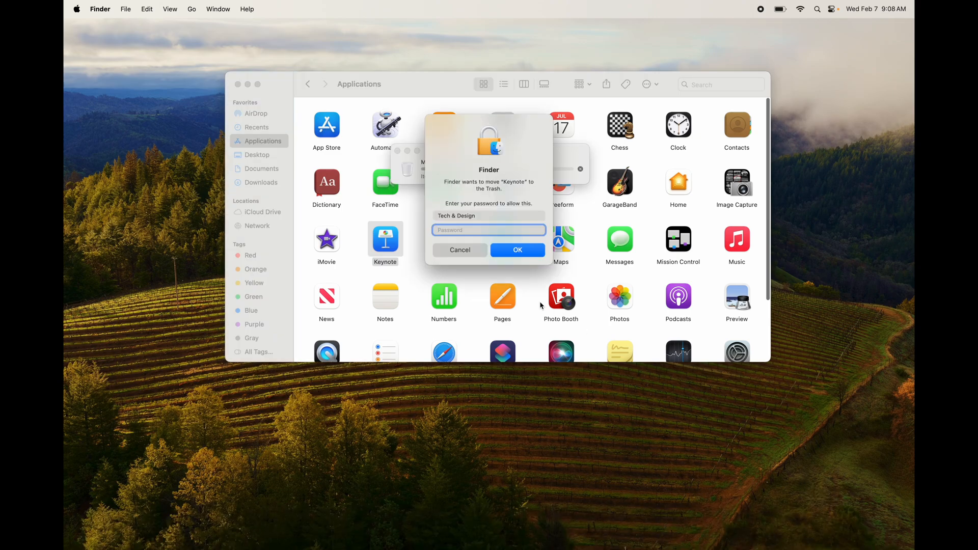
type("••••")
left_click(516, 249)
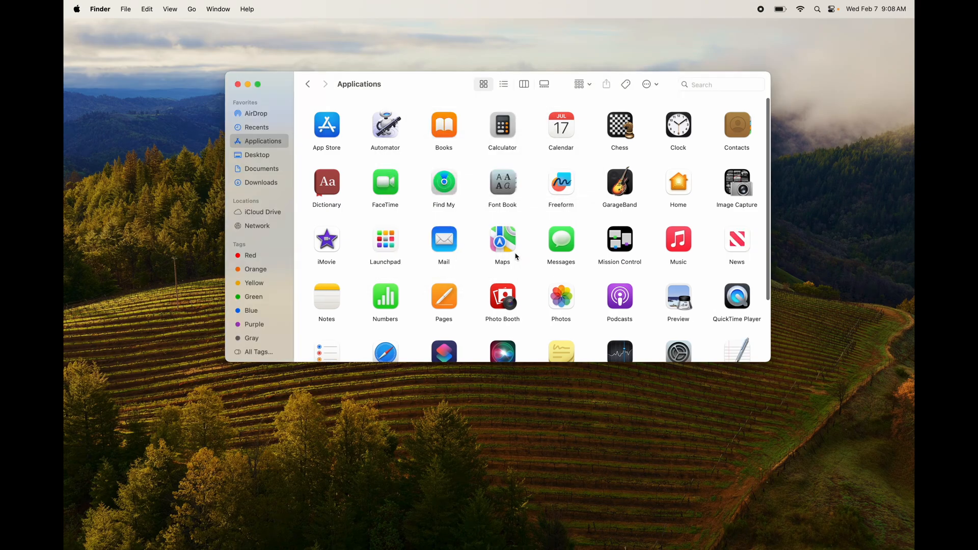
- Empty the Trash to permanently delete Keynote, confirming the deletion
mouse_move(560, 547)
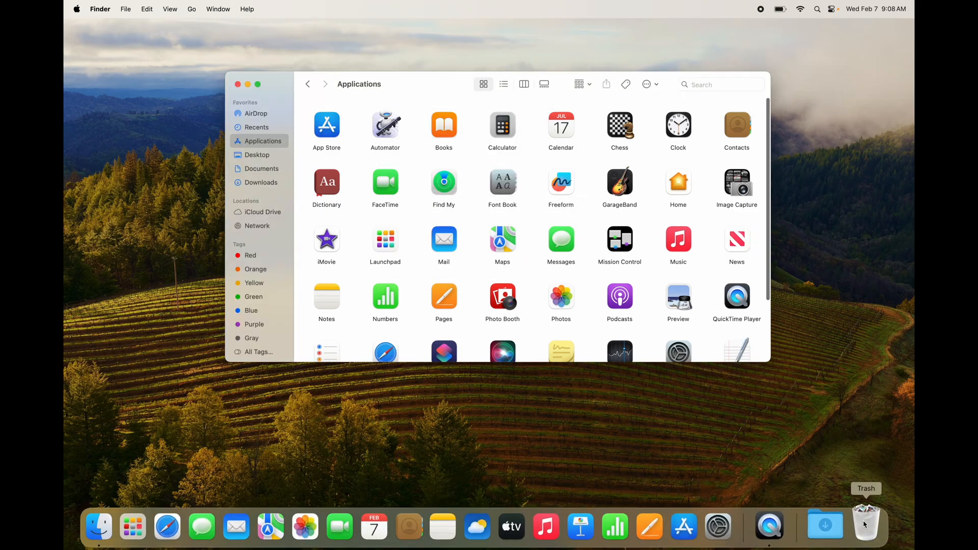
right_click(865, 525)
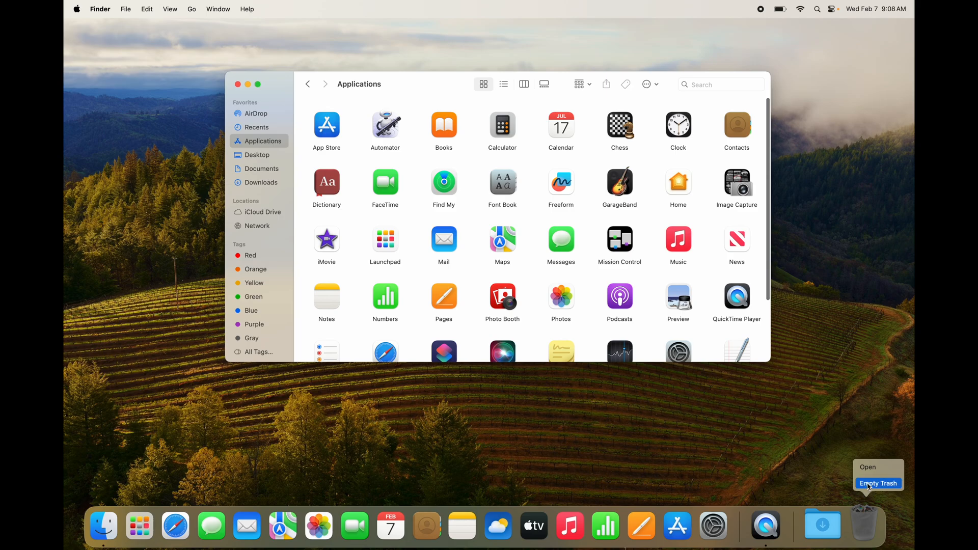
left_click(877, 481)
left_click(510, 223)
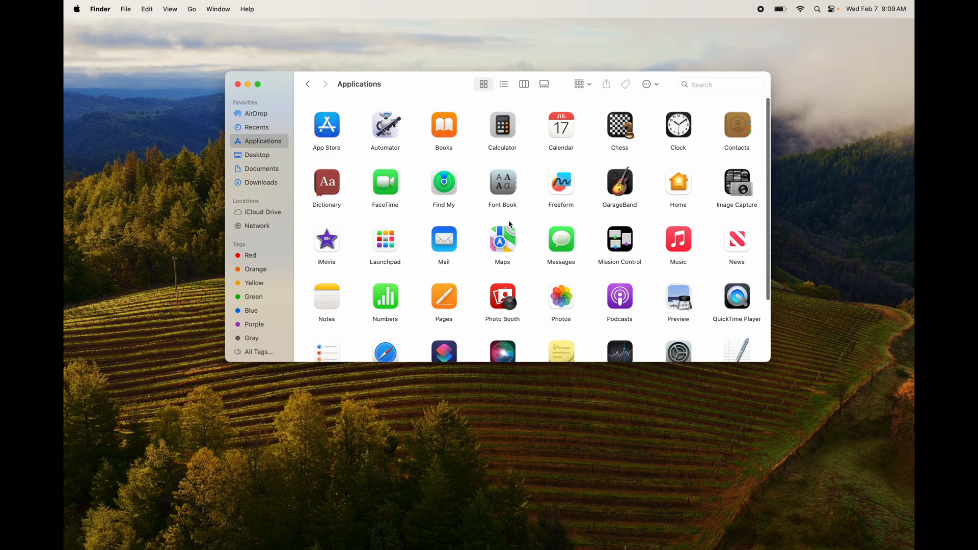
- Look through the remaining installed apps and move Pages to the Trash, authorizing it with the account password
scroll(509, 224, "down", 5)
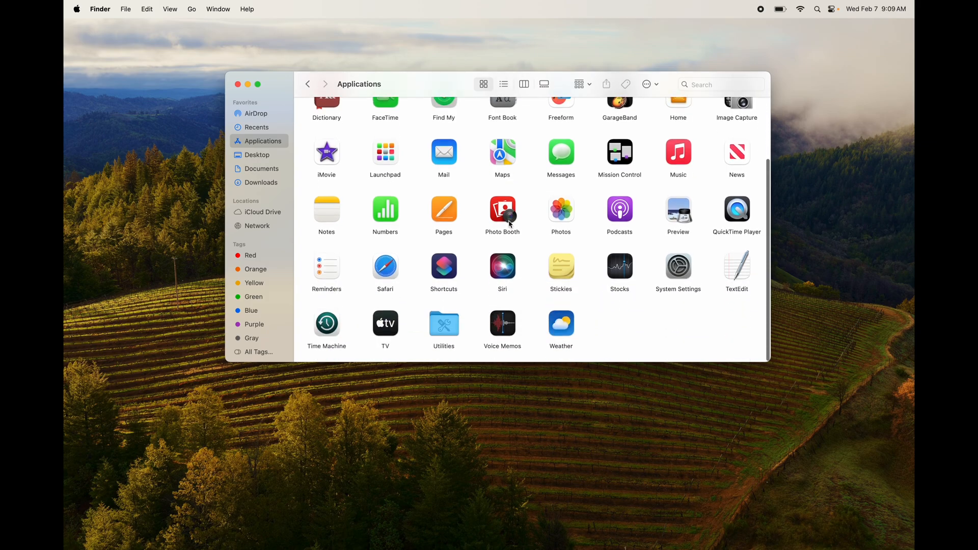
scroll(509, 224, "up", 5)
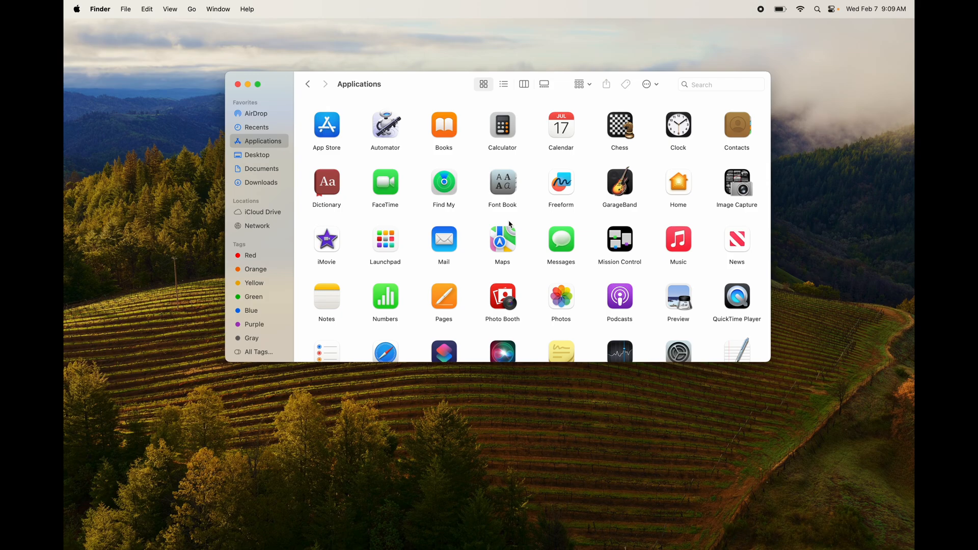
scroll(510, 224, "down", 3)
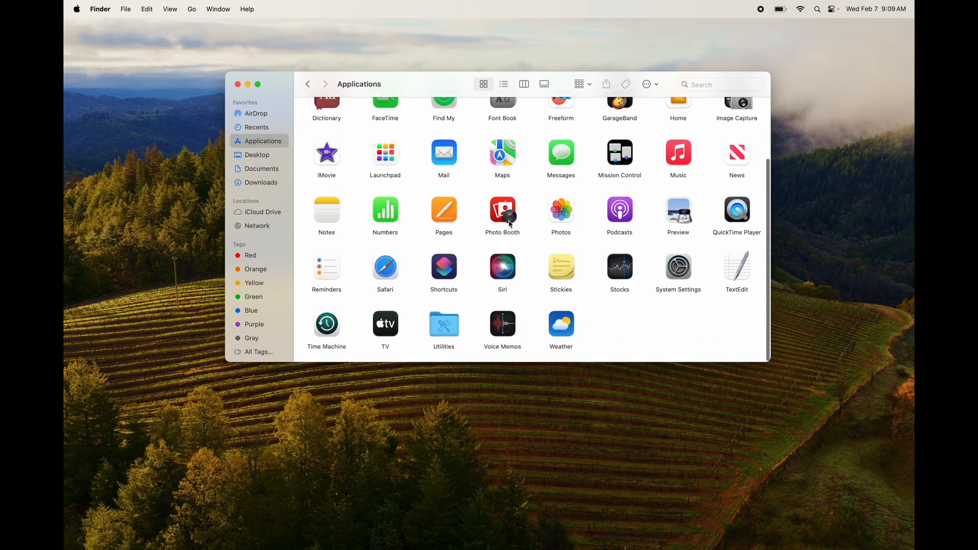
left_click_drag(443, 213, 866, 530)
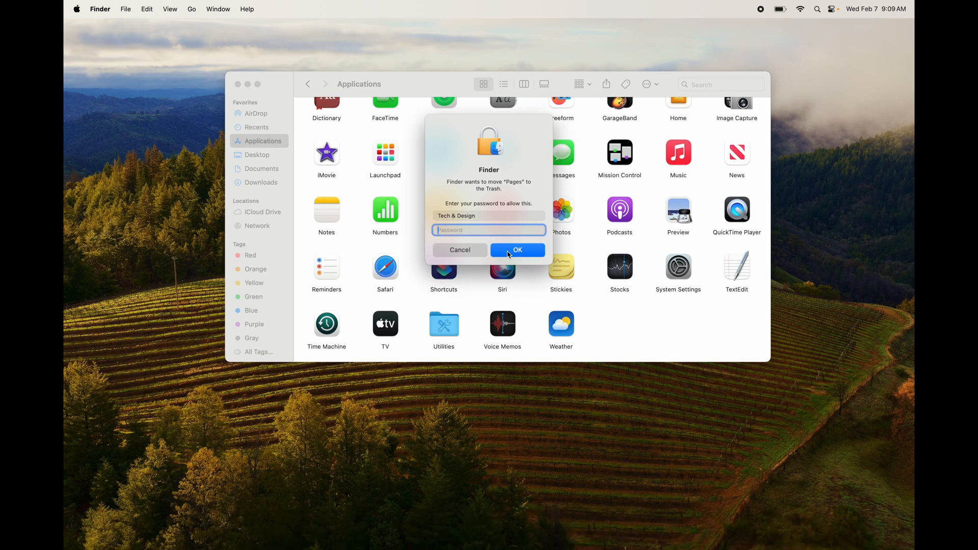
type("••••")
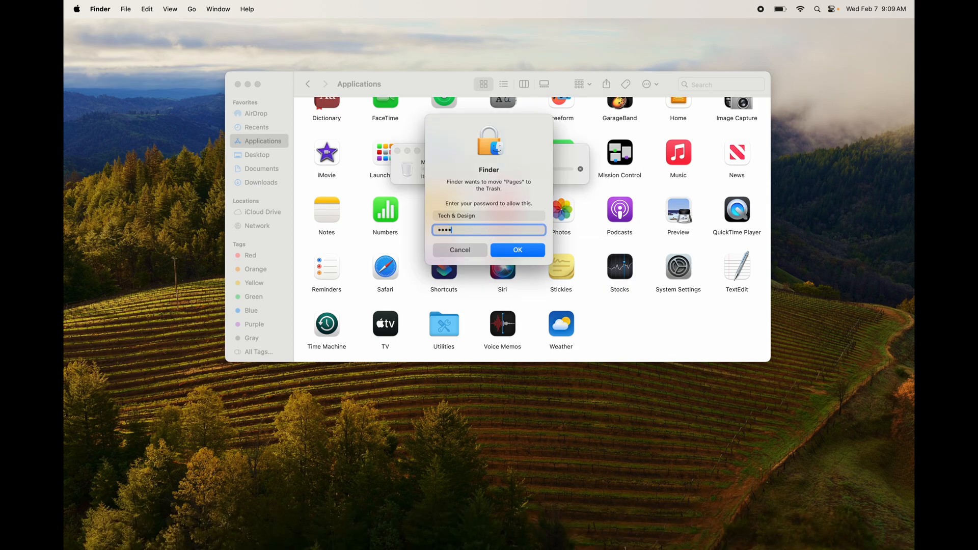
left_click(509, 255)
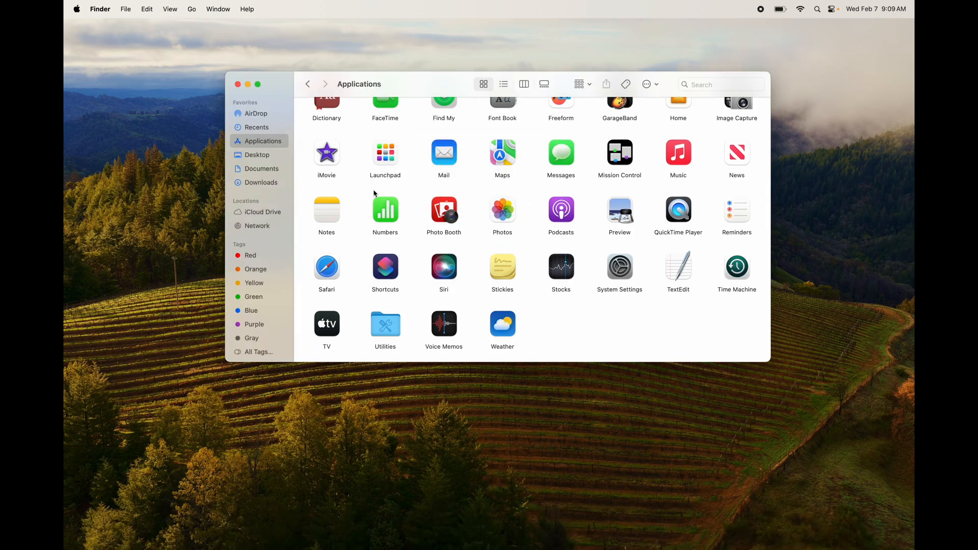
- Move the iMovie app to the Trash and enter the account password to allow it
left_click(337, 159)
key("super+BackSpace")
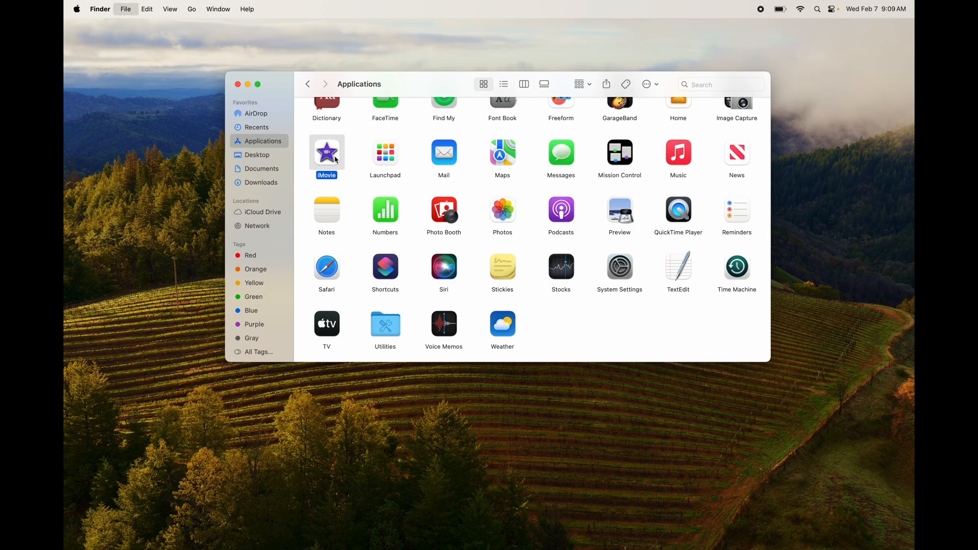
type("••••")
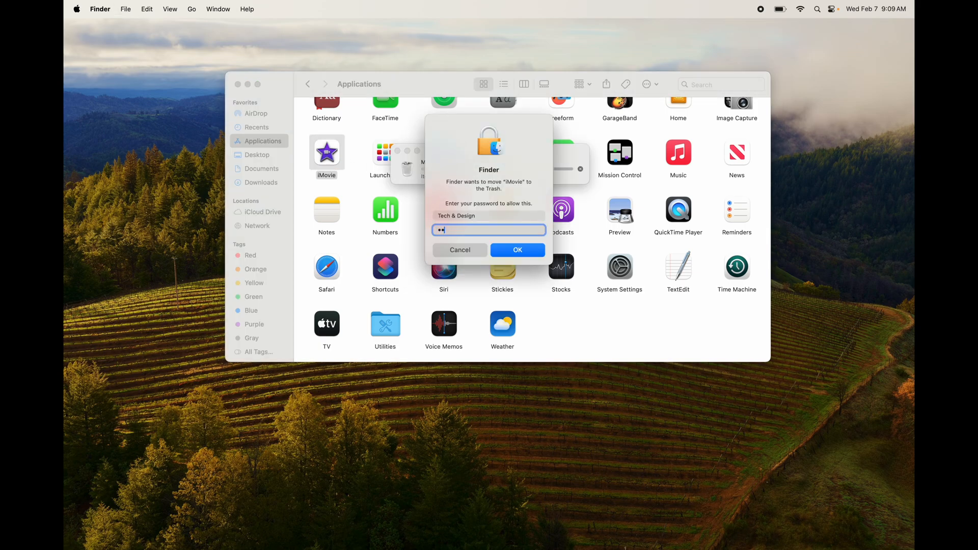
key("Return")
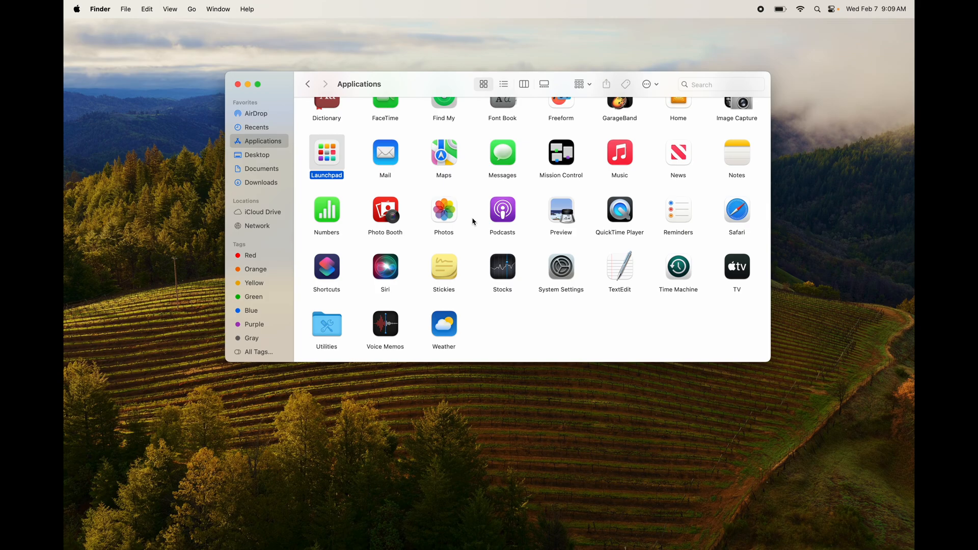
- Empty the Trash to permanently delete Pages and iMovie, and close the Applications window
scroll(474, 222, "up", 5)
mouse_move(728, 546)
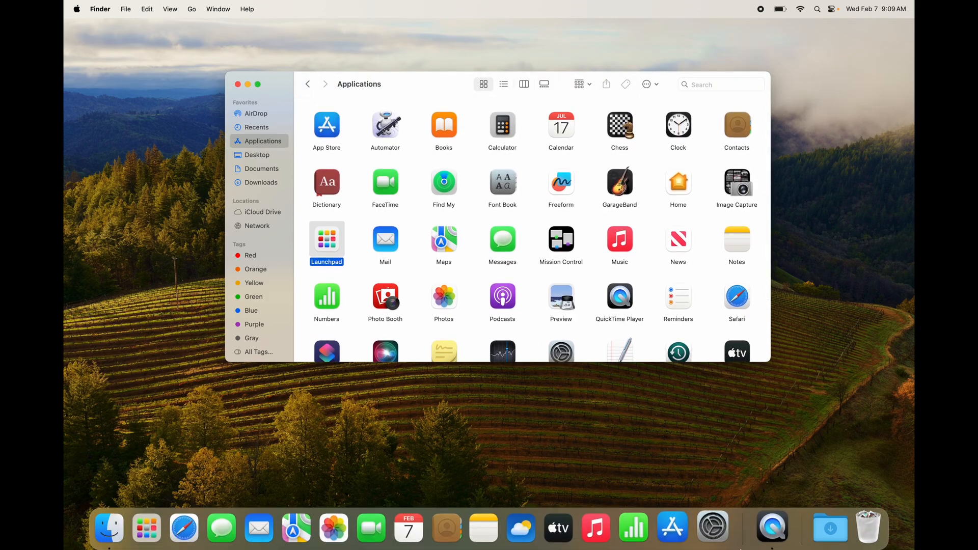
right_click(863, 541)
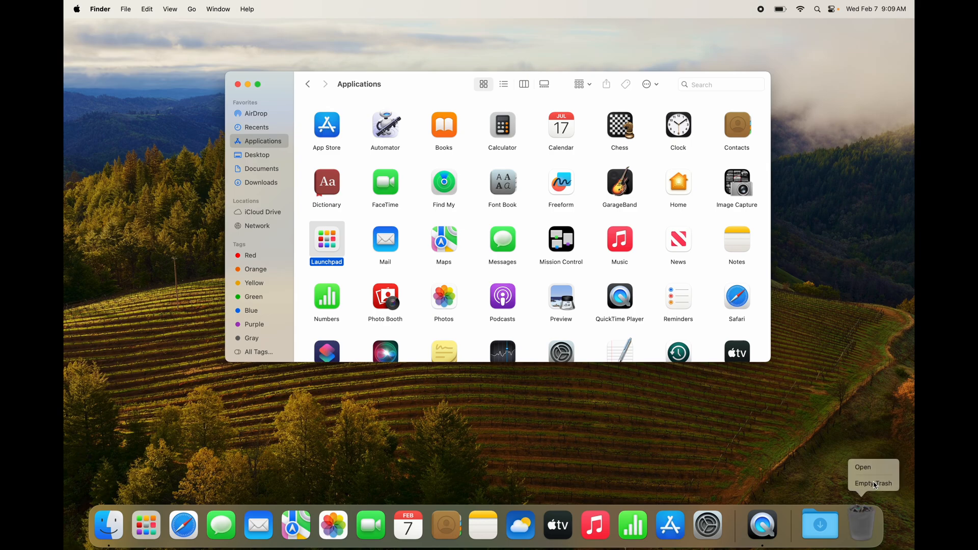
left_click(873, 483)
left_click(516, 224)
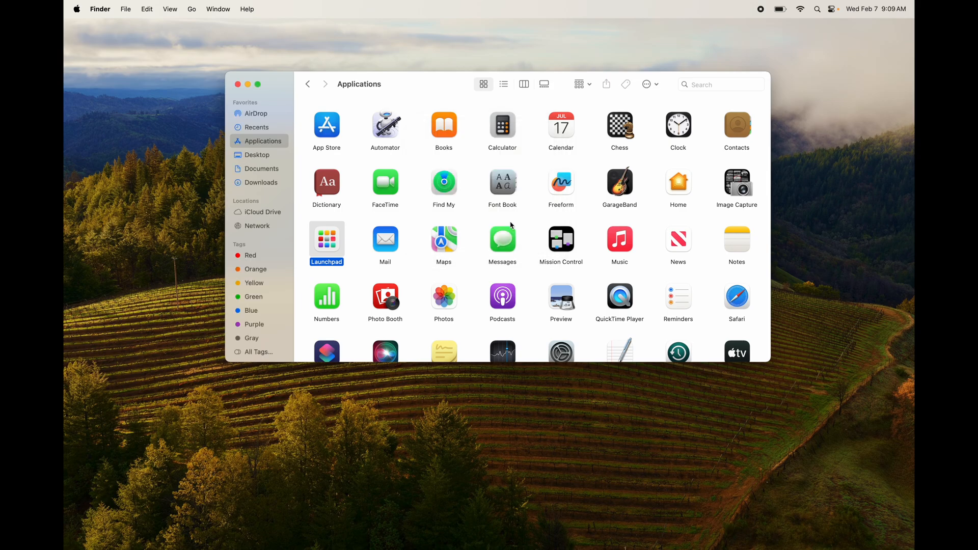
left_click(237, 85)
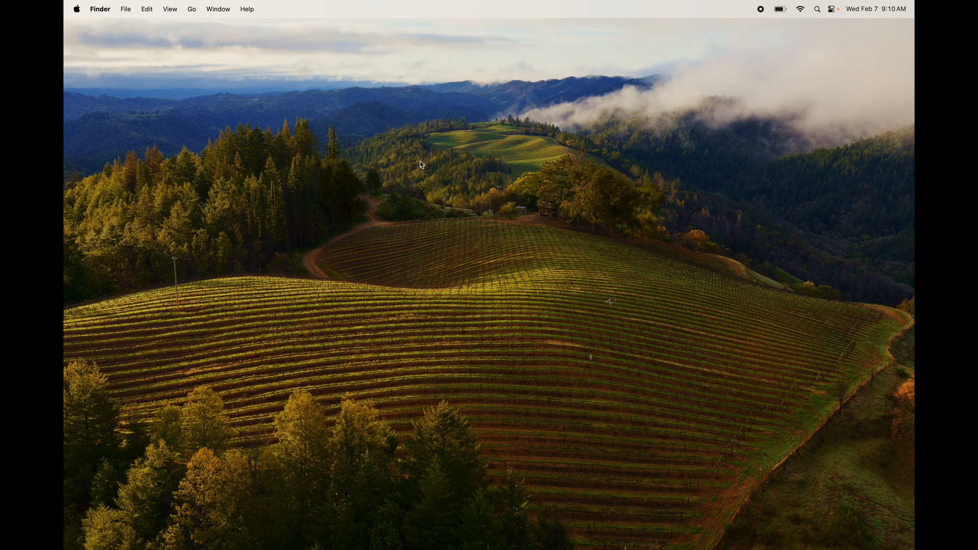
- Switch to System Settings, search for "wallpa", open the wallpaper settings, and move the window aside
right_click(479, 202)
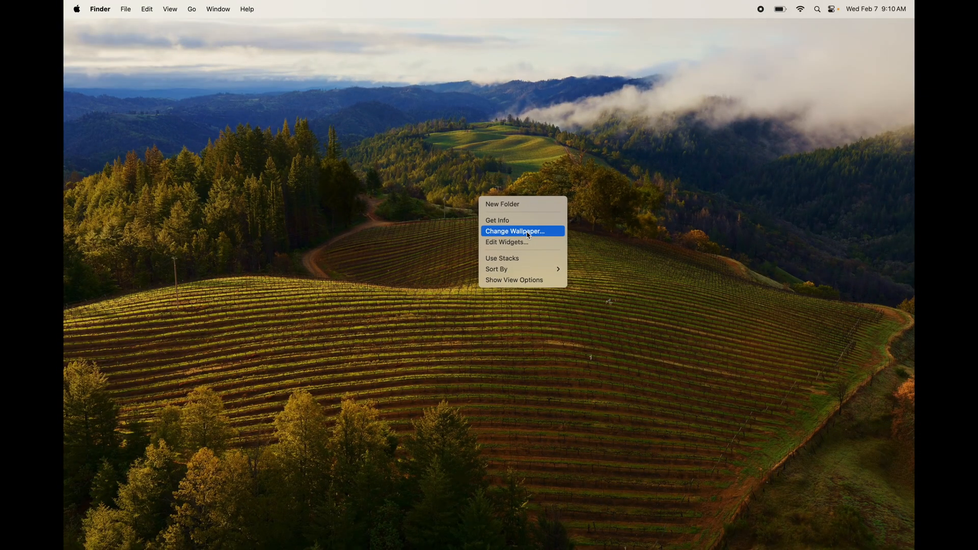
left_click(591, 360)
mouse_move(637, 545)
left_click(709, 527)
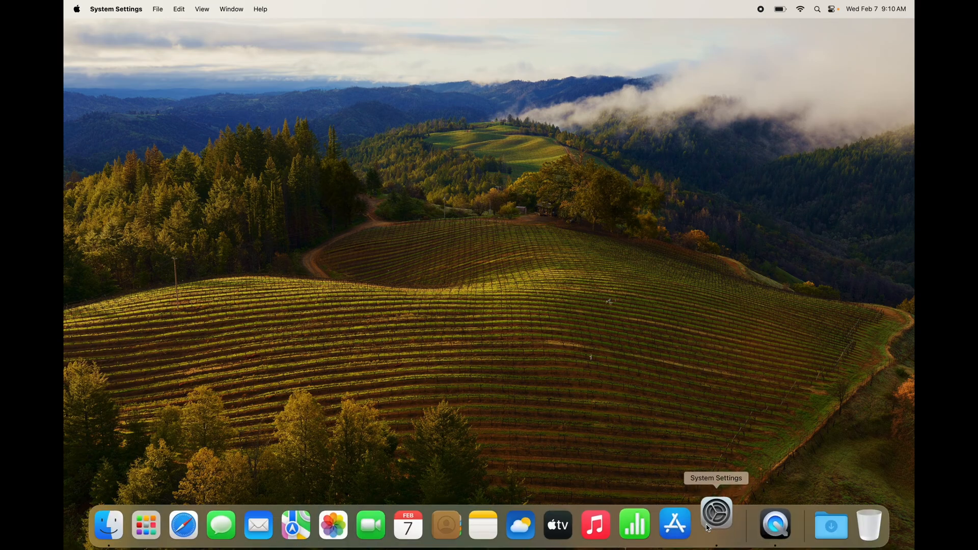
left_click(397, 117)
type("wallpa")
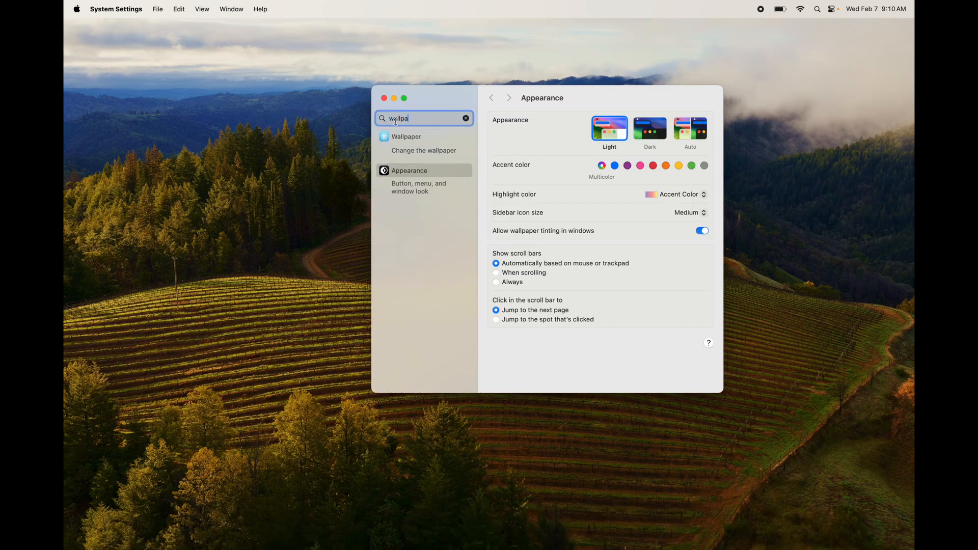
left_click(402, 152)
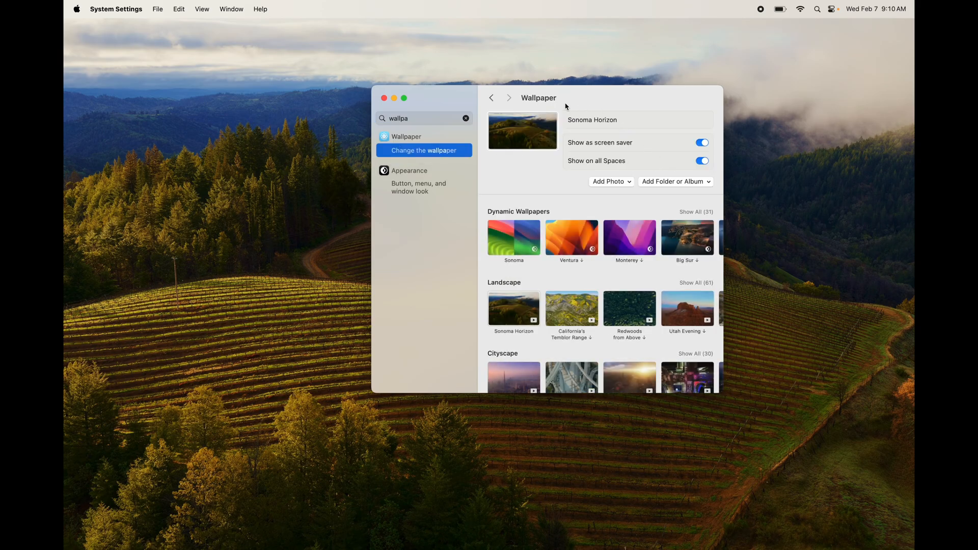
left_click_drag(450, 101, 377, 102)
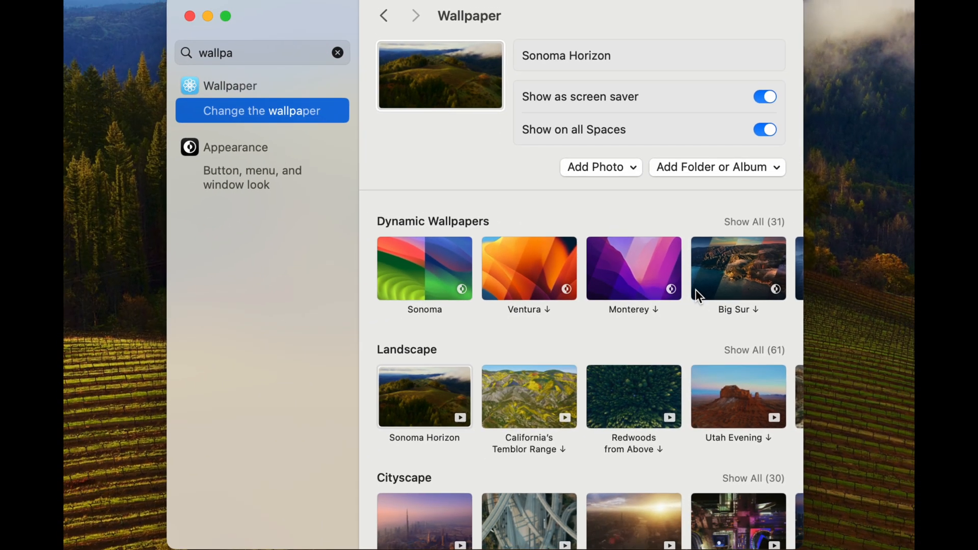
- Try out the Sonoma, Big Sur, Redwoods from Above, California's Temblor Range, and Sonoma Horizon wallpapers
left_click(430, 267)
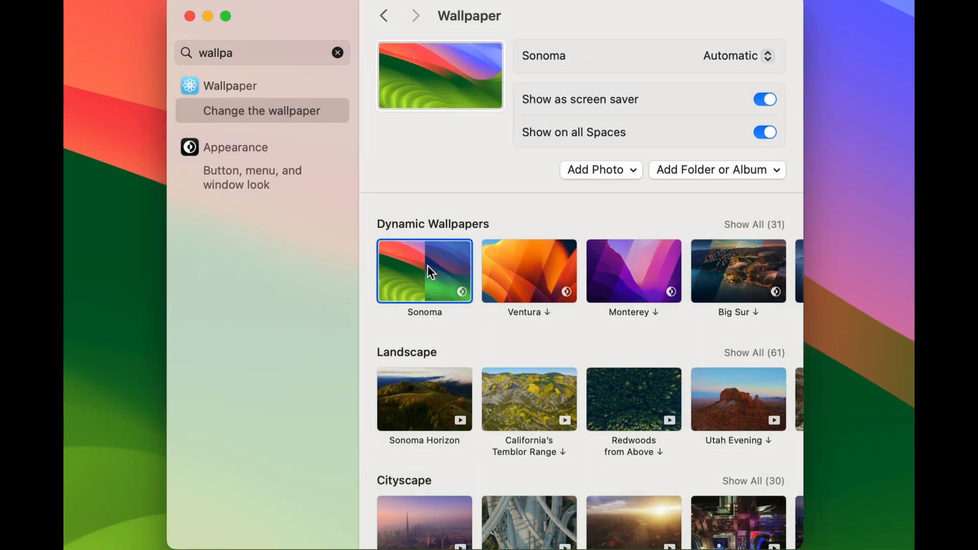
left_click(732, 275)
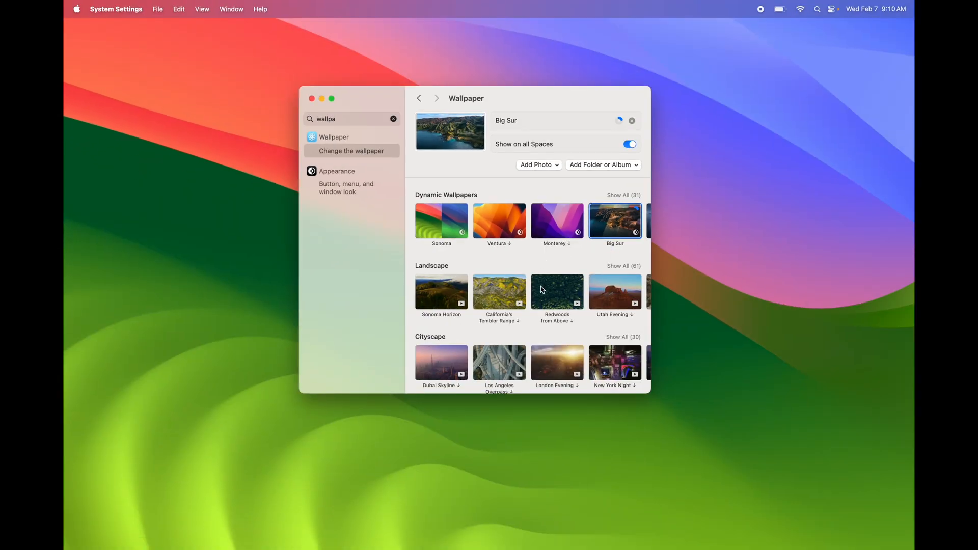
left_click(629, 370)
left_click(501, 306)
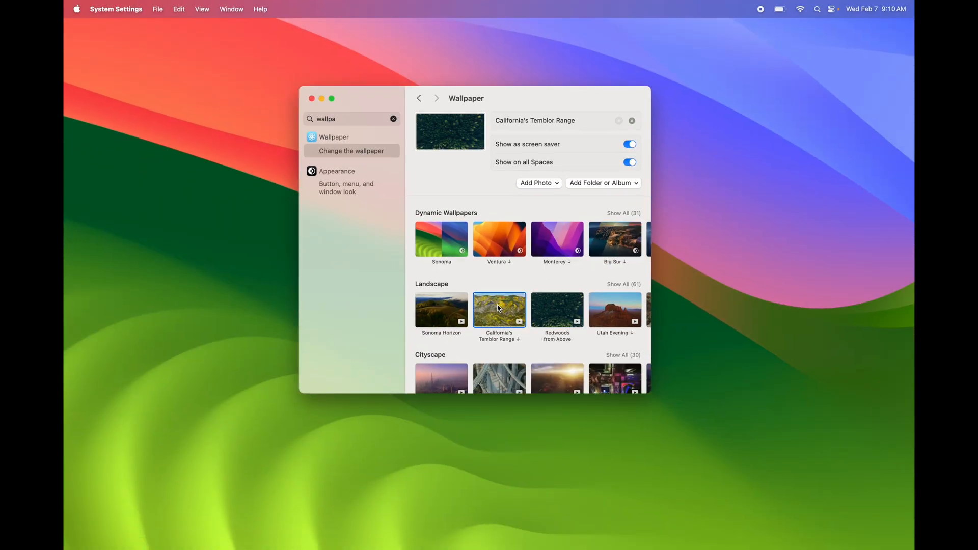
left_click(448, 309)
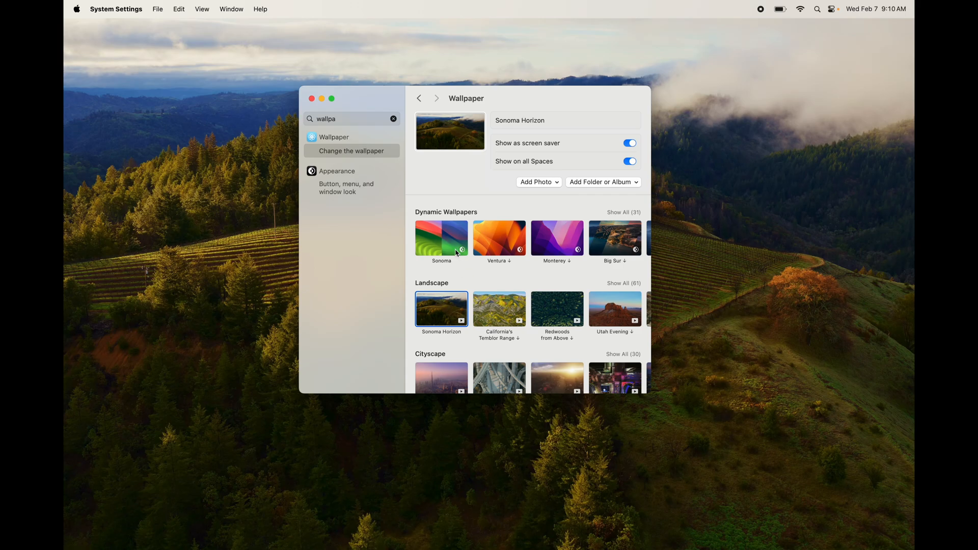
- Set the dynamic Sonoma wallpaper, look through the other wallpaper categories, and close the settings window
left_click(448, 250)
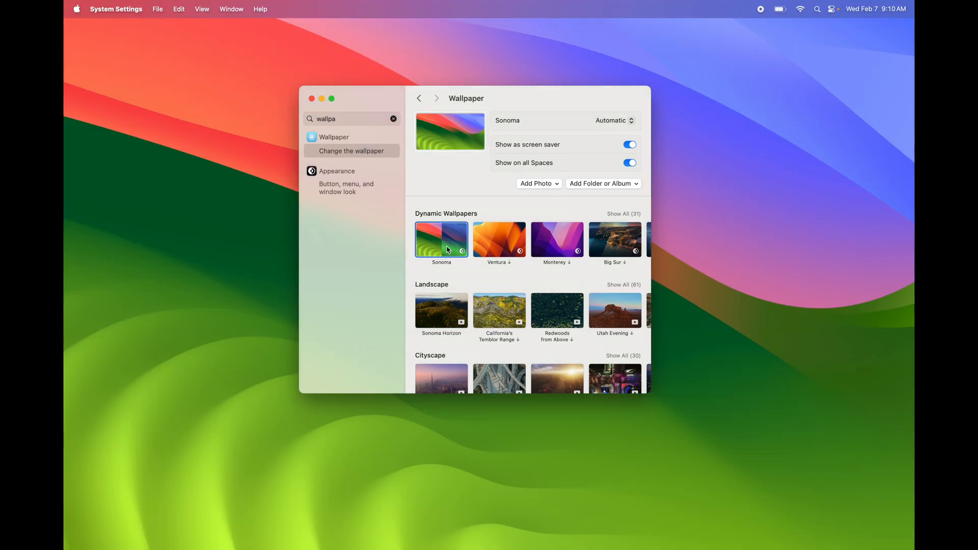
scroll(448, 250, "down", 15)
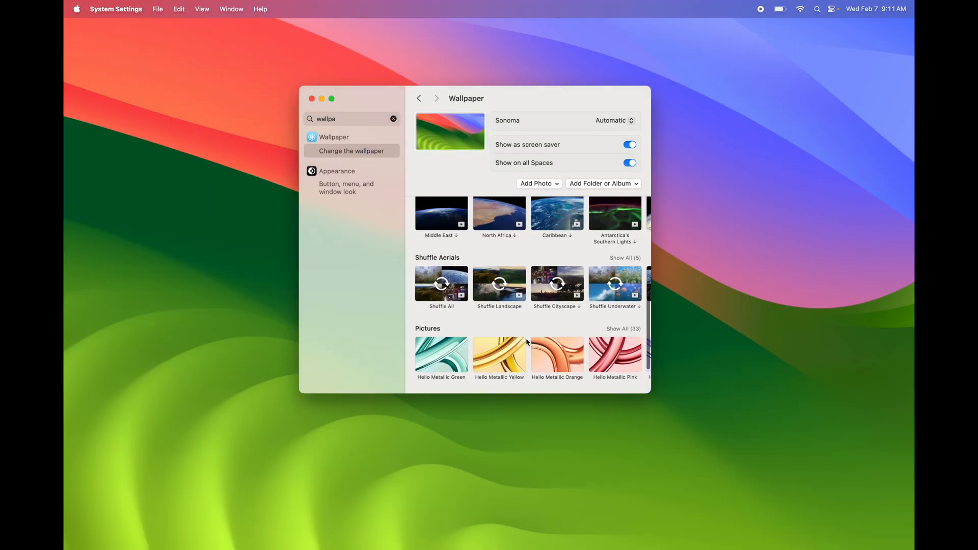
scroll(527, 342, "up", 15)
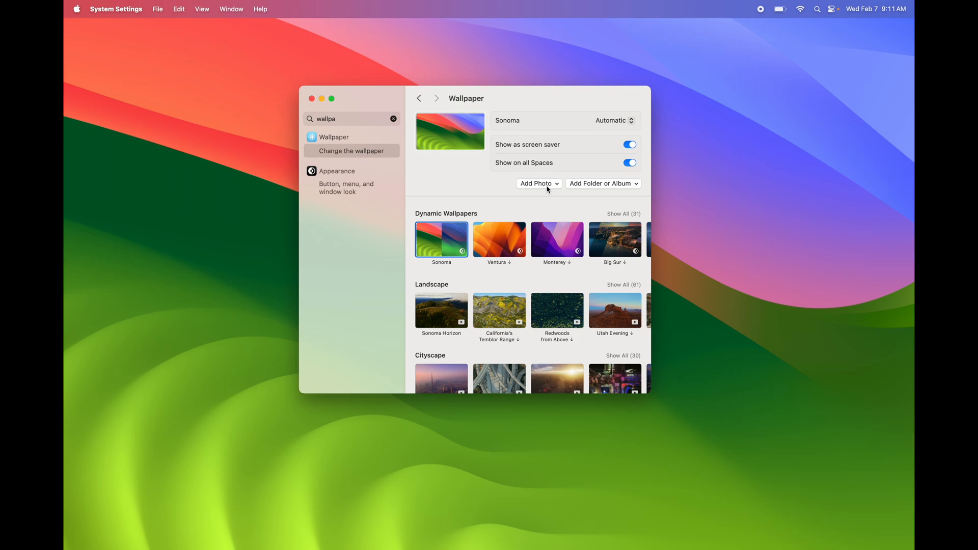
left_click(311, 99)
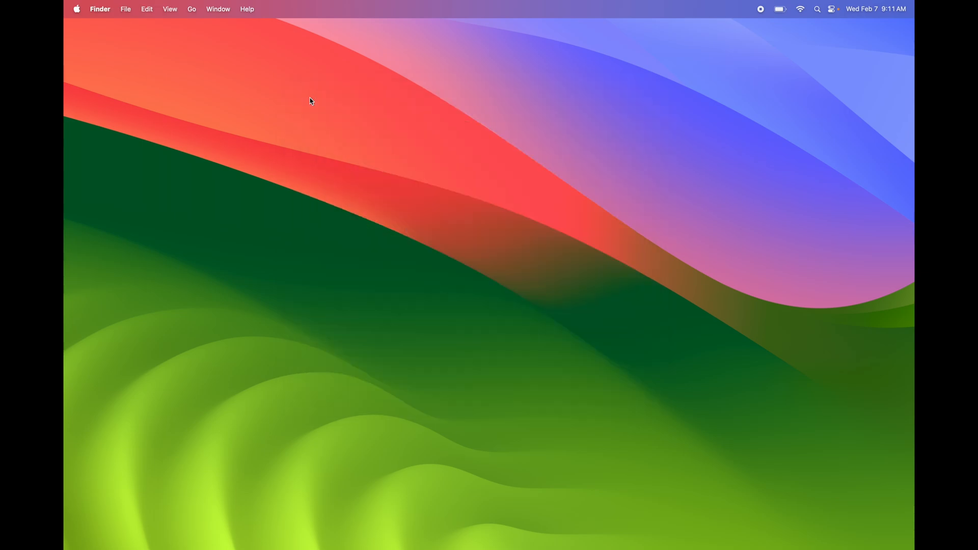